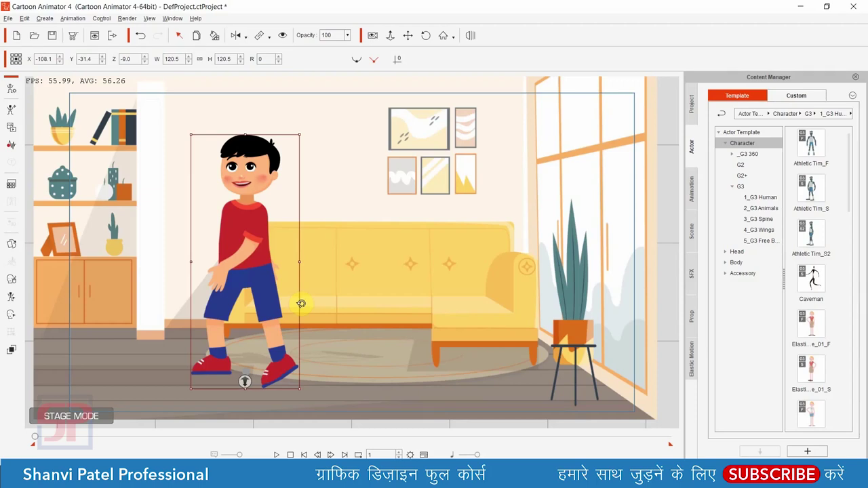
# Open the character part images folder and review the Head, Hip, LArm, LLeg, Mouth02 and REye03 images
pyautogui.click(418, 271)
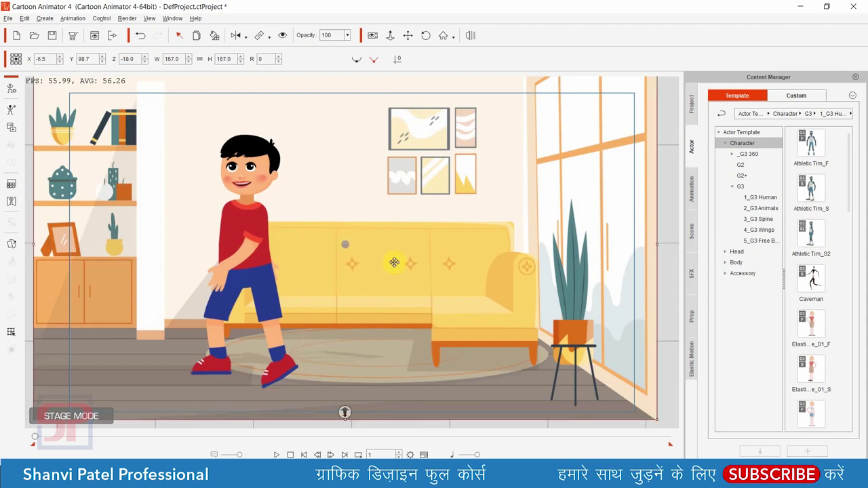
pyautogui.click(250, 232)
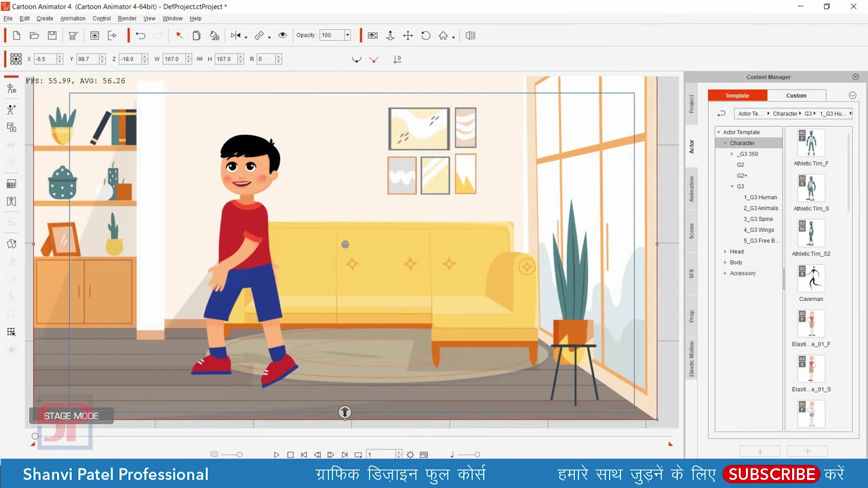
pyautogui.click(298, 441)
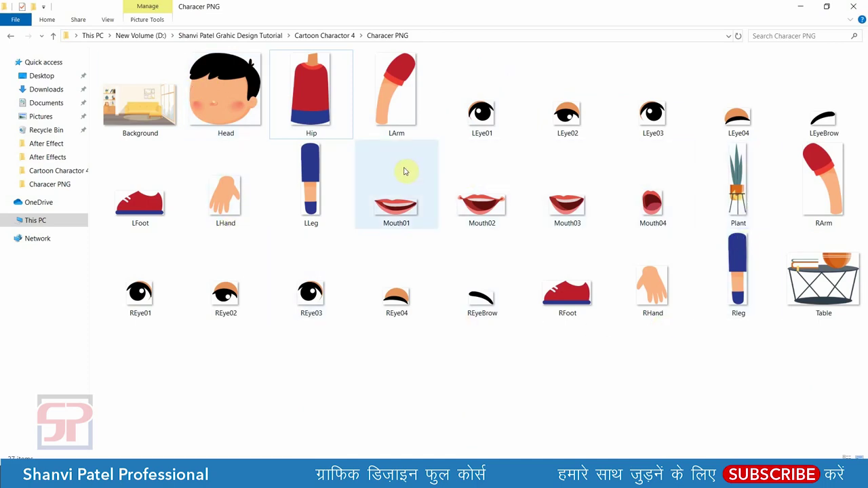
pyautogui.click(219, 112)
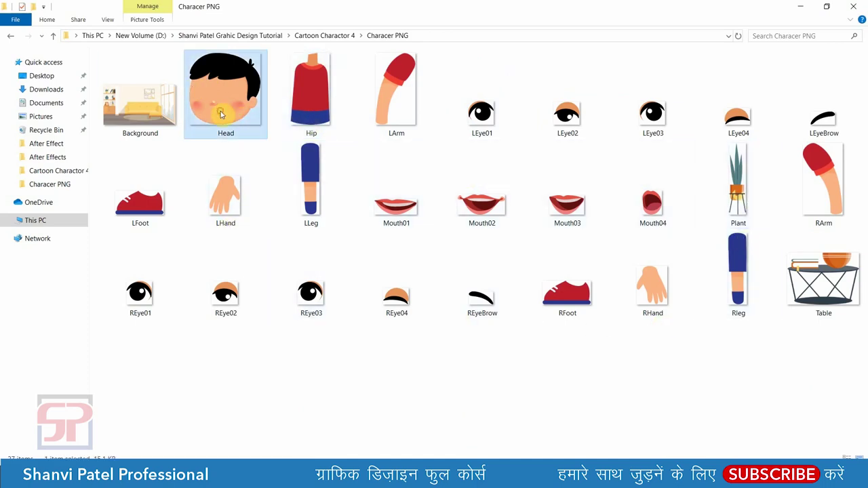
pyautogui.click(300, 124)
pyautogui.click(384, 120)
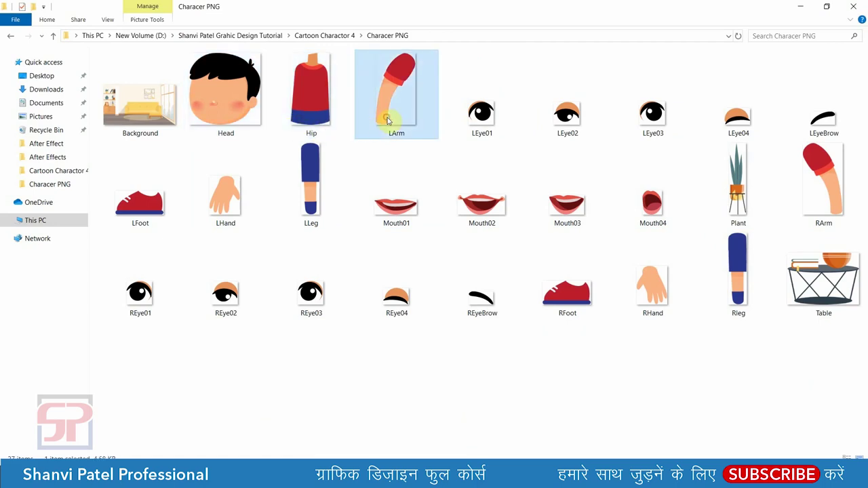
pyautogui.click(314, 193)
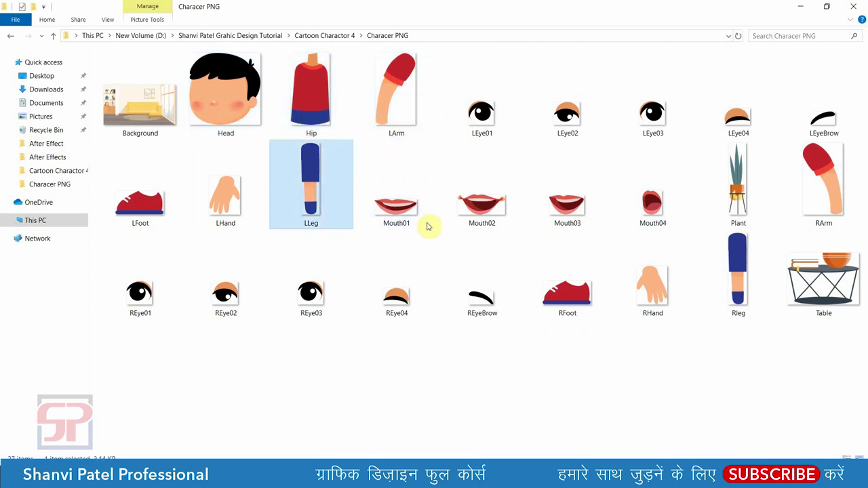
pyautogui.click(483, 202)
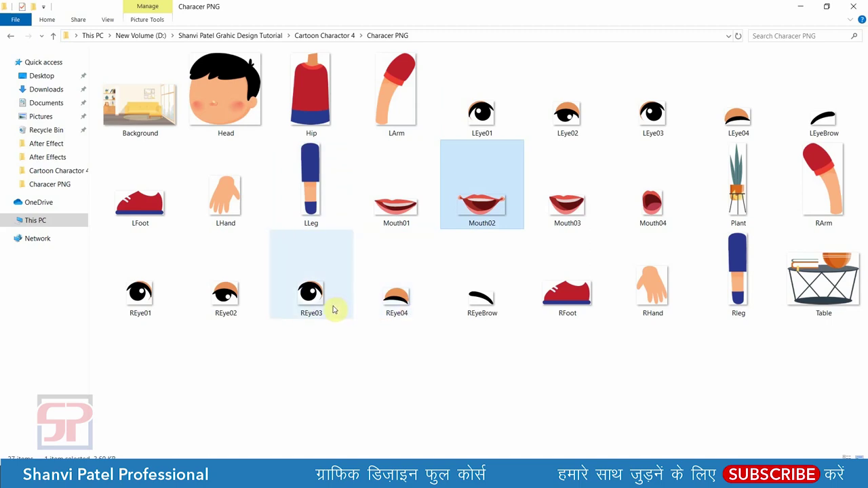
pyautogui.click(312, 302)
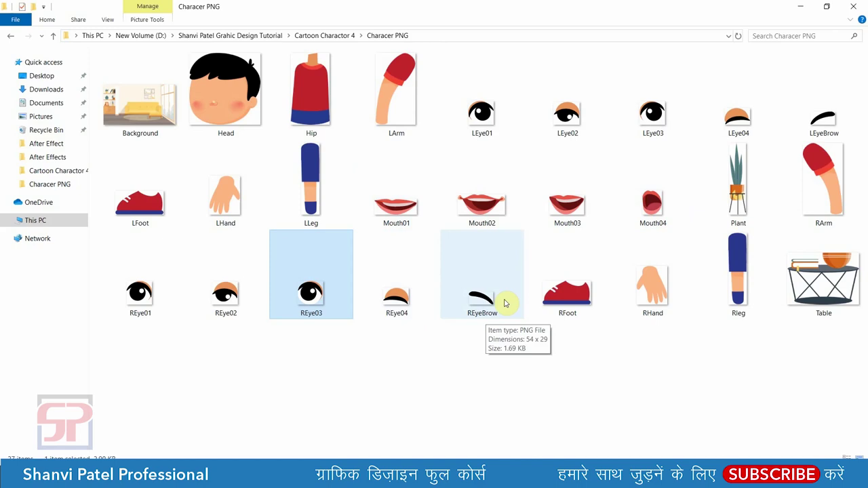
# Select the boy character on the stage and delete him from the living room
pyautogui.click(547, 363)
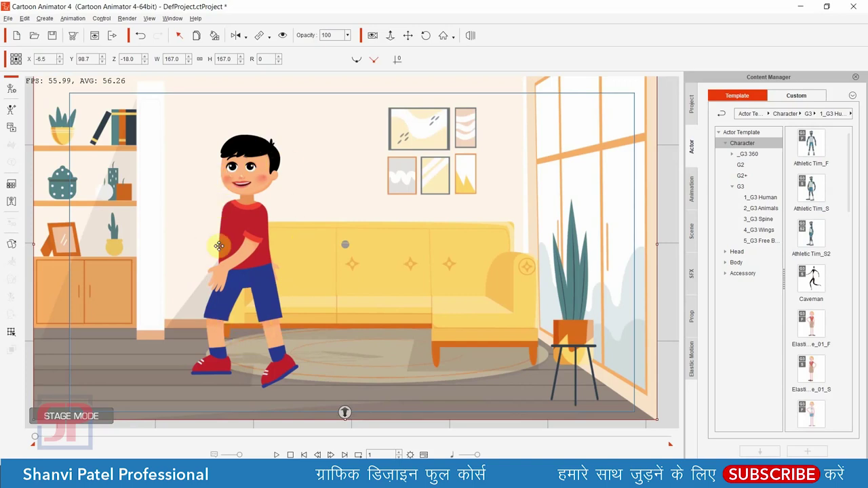
pyautogui.click(251, 251)
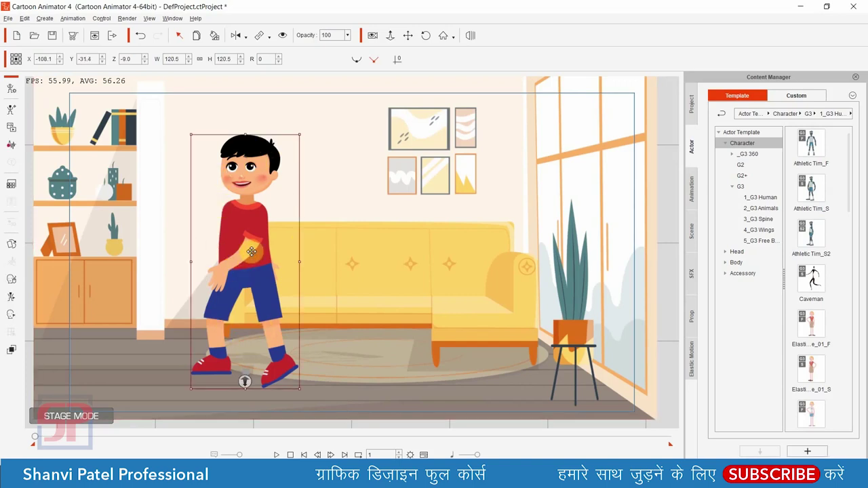
pyautogui.press('Delete')
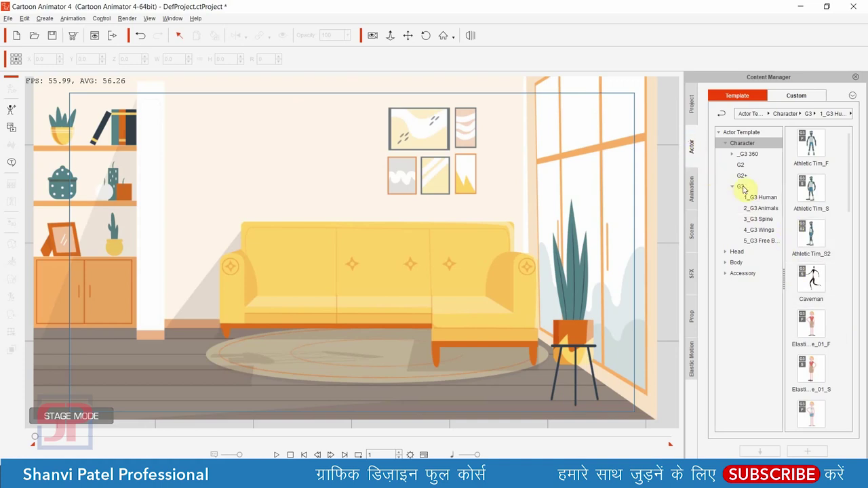
# Add an Elastic G3 human template character to the scene
pyautogui.scroll(-3, 814, 285)
pyautogui.click(814, 268)
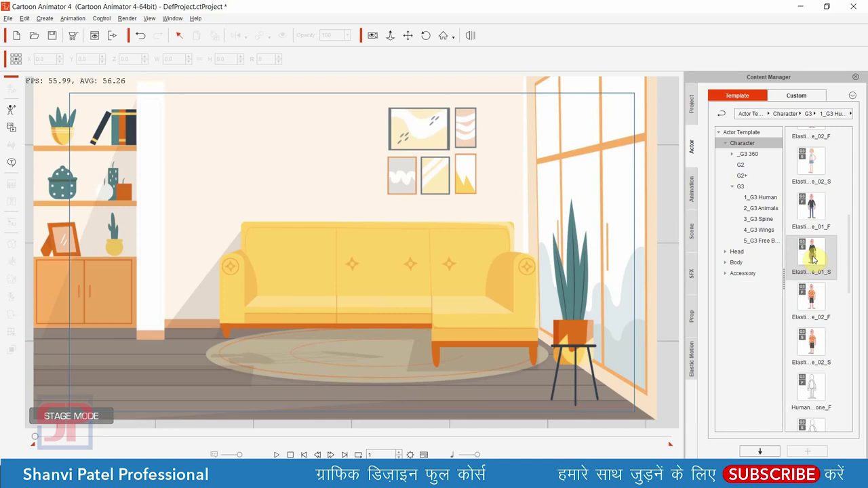
pyautogui.doubleClick(813, 258)
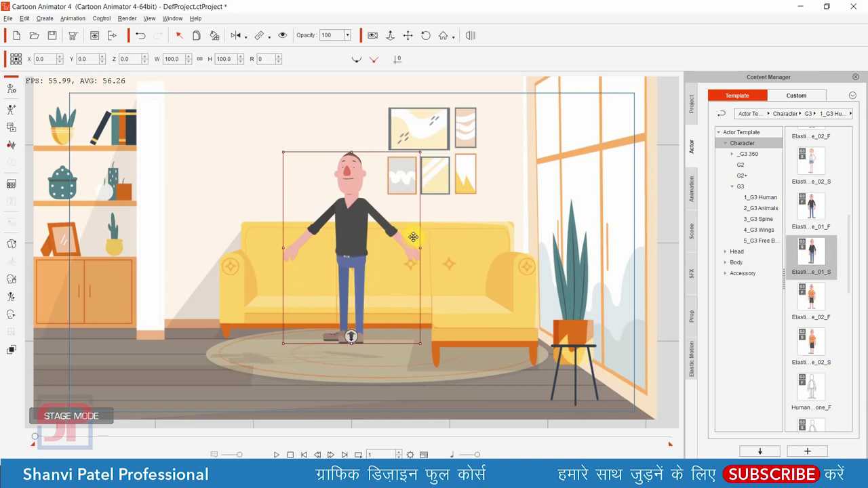
# Scale the character to 129.2 in front of the sofa, then bring up the part images folder
pyautogui.moveTo(422, 347)
pyautogui.mouseDown()
pyautogui.moveTo(440, 355)
pyautogui.moveTo(436, 349)
pyautogui.mouseUp()
pyautogui.moveTo(357, 230); pyautogui.dragTo(349, 256)
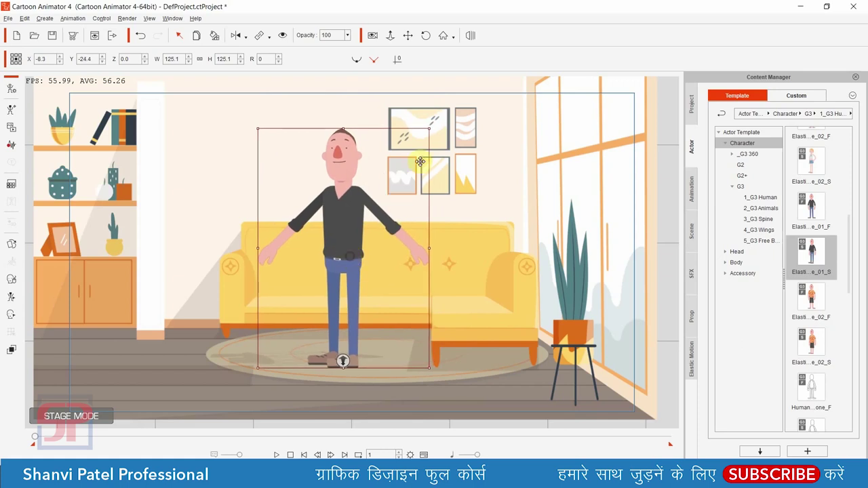
pyautogui.moveTo(430, 128); pyautogui.dragTo(434, 121)
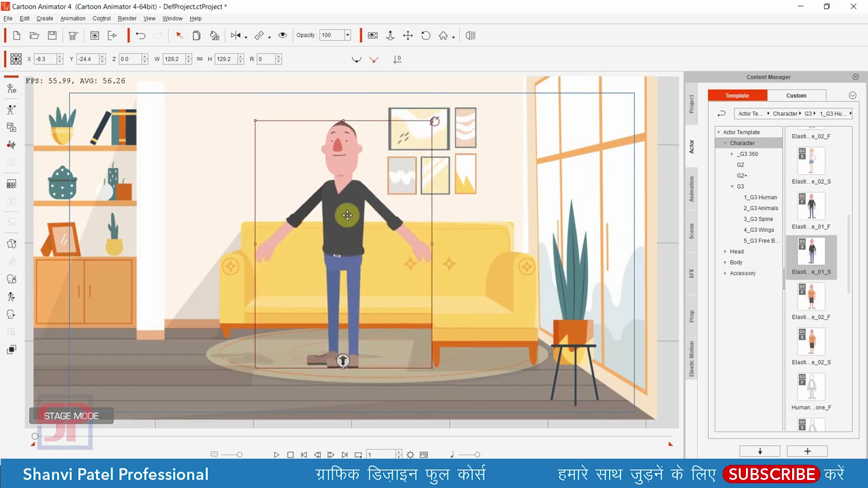
pyautogui.moveTo(348, 212); pyautogui.dragTo(351, 216)
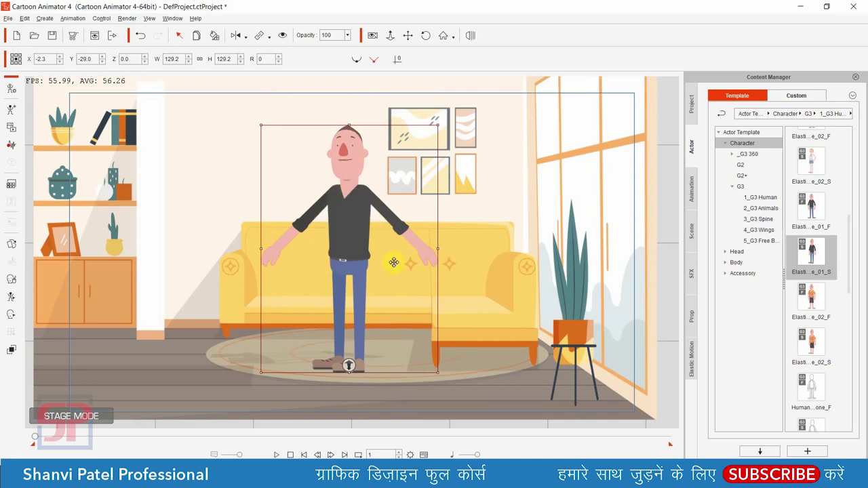
pyautogui.click(347, 479)
pyautogui.click(308, 444)
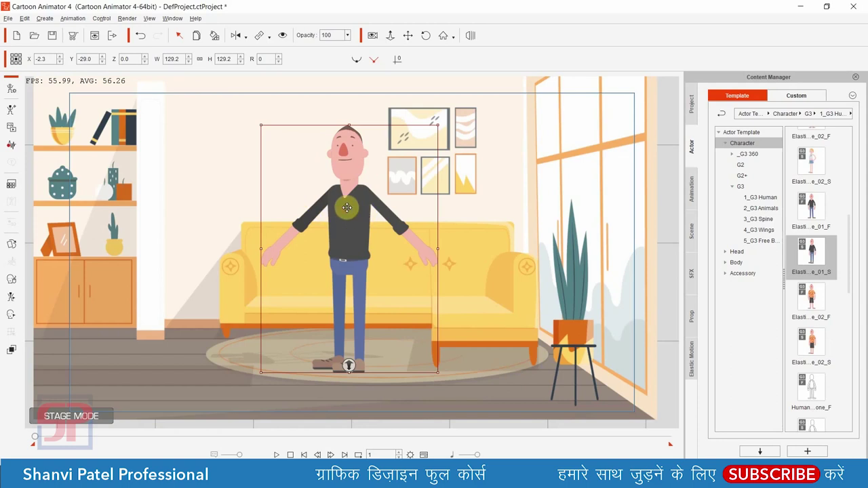
# Enter Composer mode, select the Hip_Layer torso, and open its Sprite Editor
pyautogui.click(13, 90)
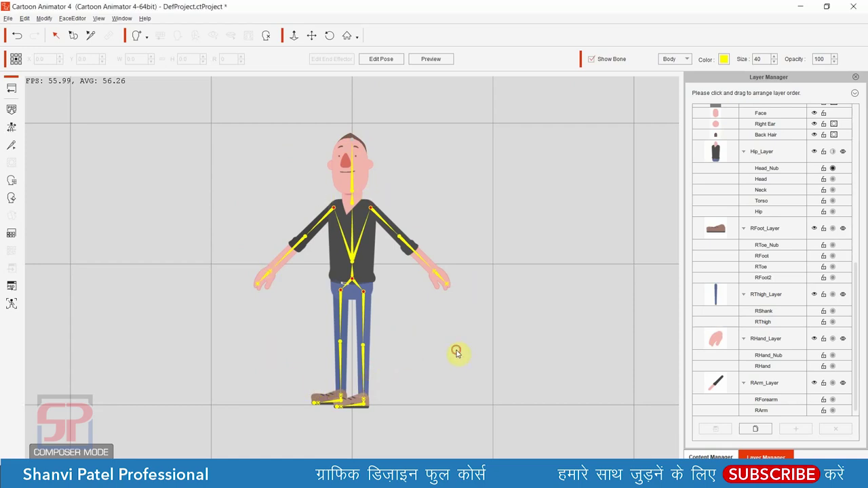
pyautogui.click(367, 257)
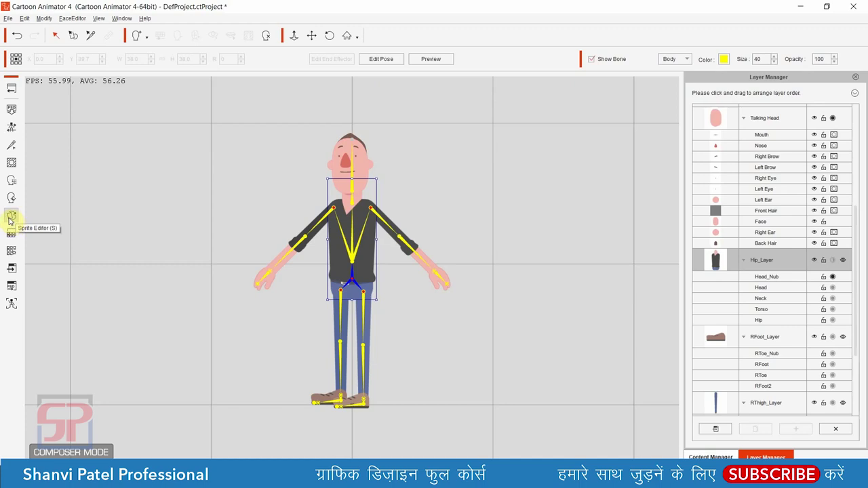
pyautogui.click(10, 217)
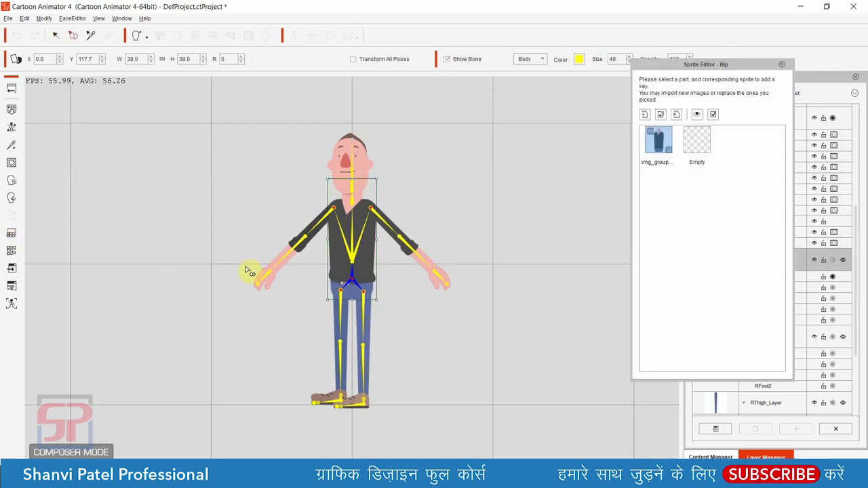
# Replace the torso sprite with Hip.png from the character PNG folder
pyautogui.moveTo(694, 64)
pyautogui.mouseDown()
pyautogui.moveTo(609, 92)
pyautogui.moveTo(573, 93)
pyautogui.mouseUp()
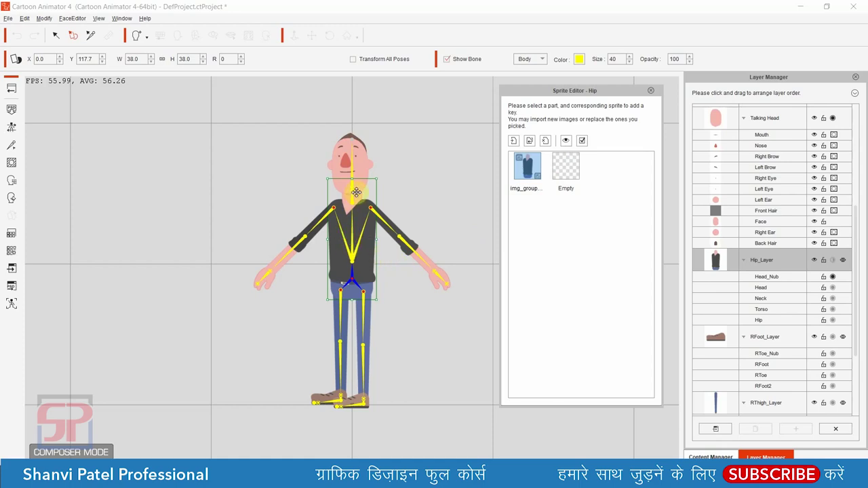
pyautogui.click(529, 140)
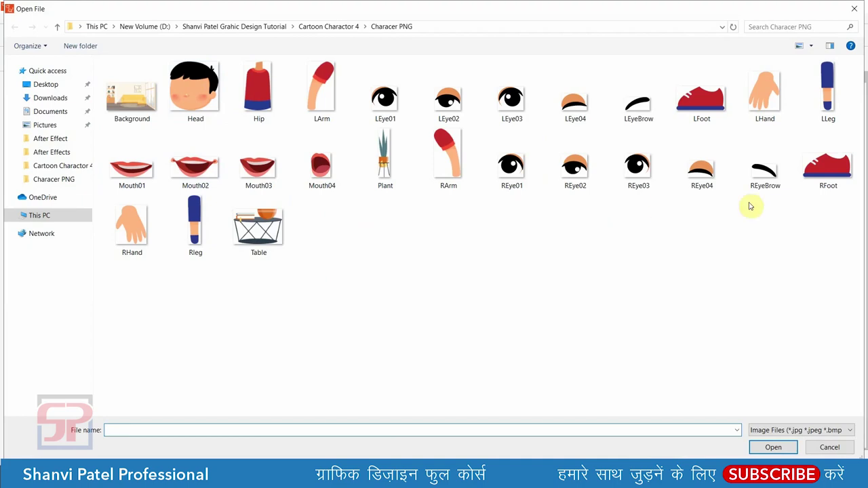
pyautogui.click(258, 95)
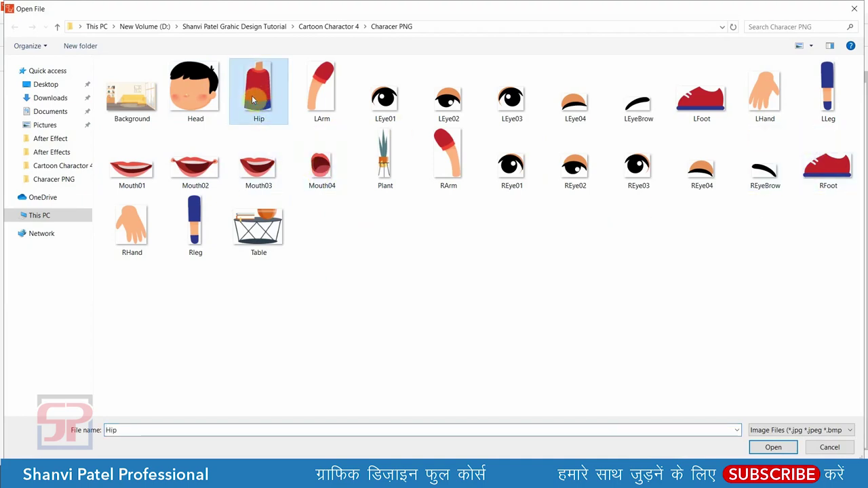
pyautogui.click(771, 448)
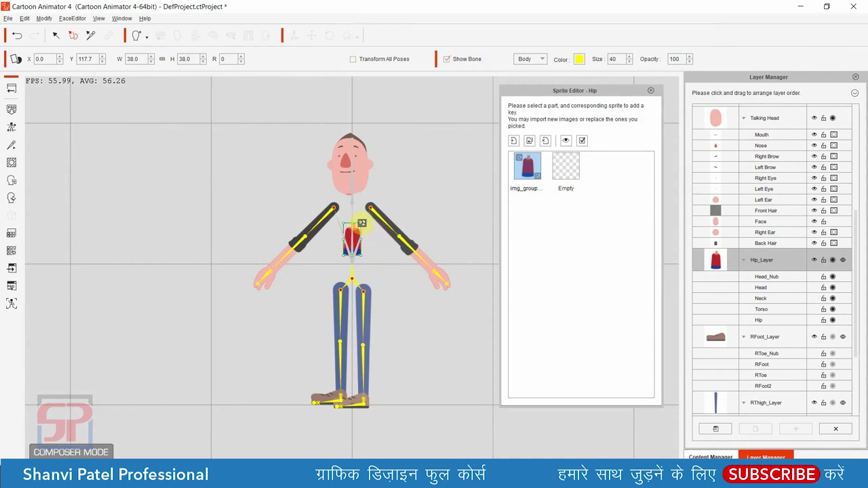
# Resize the Hip sprite to 135.9 and position it to cover the body
pyautogui.moveTo(363, 222); pyautogui.dragTo(409, 201)
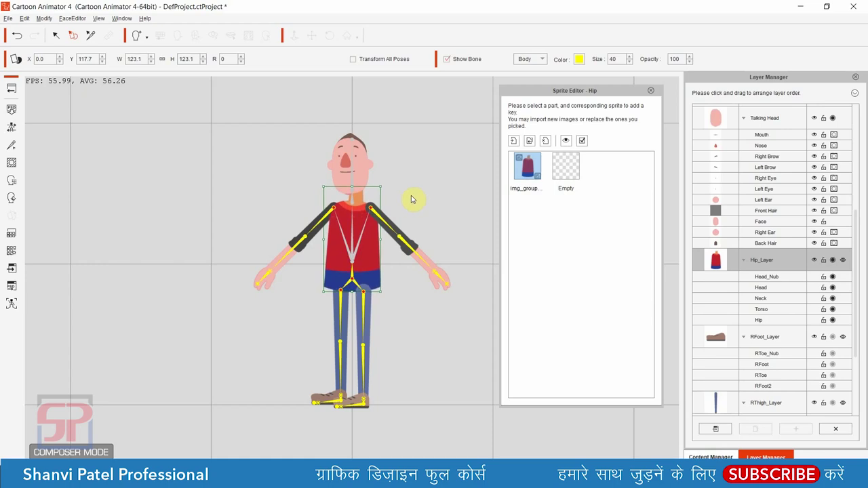
pyautogui.moveTo(409, 202); pyautogui.dragTo(415, 188)
pyautogui.moveTo(375, 253)
pyautogui.mouseDown()
pyautogui.moveTo(358, 258)
pyautogui.moveTo(374, 252)
pyautogui.mouseUp()
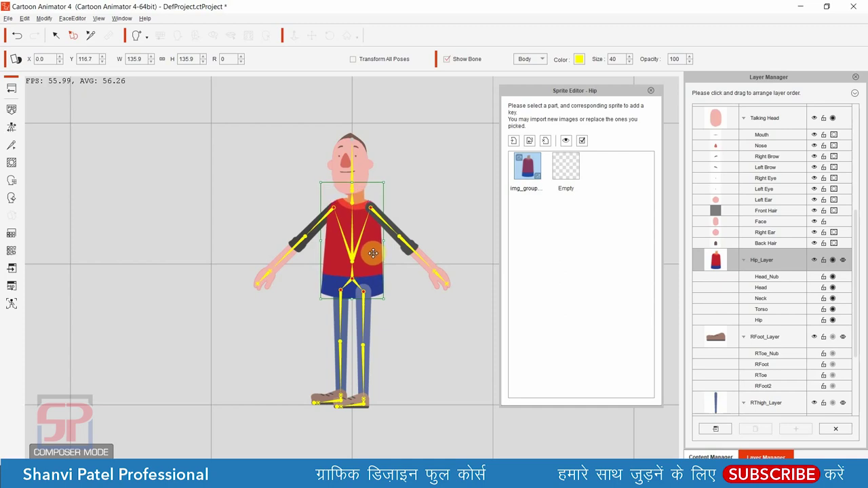
pyautogui.moveTo(374, 252); pyautogui.dragTo(374, 254)
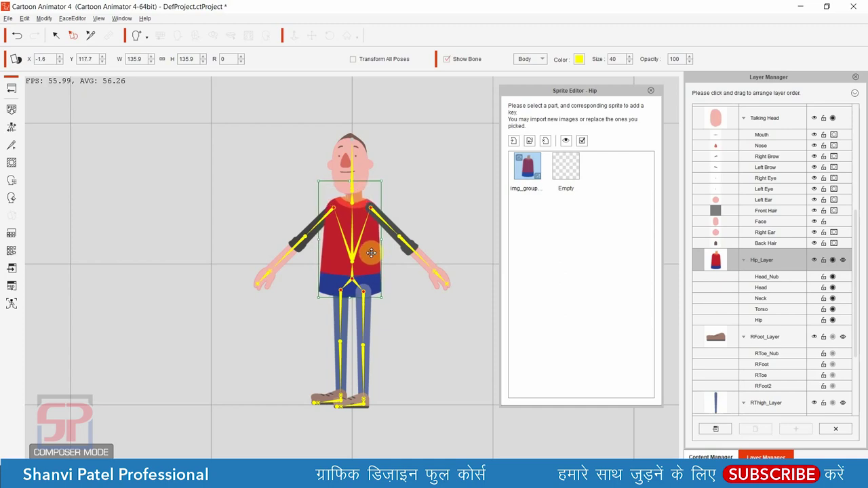
pyautogui.moveTo(373, 253); pyautogui.dragTo(372, 254)
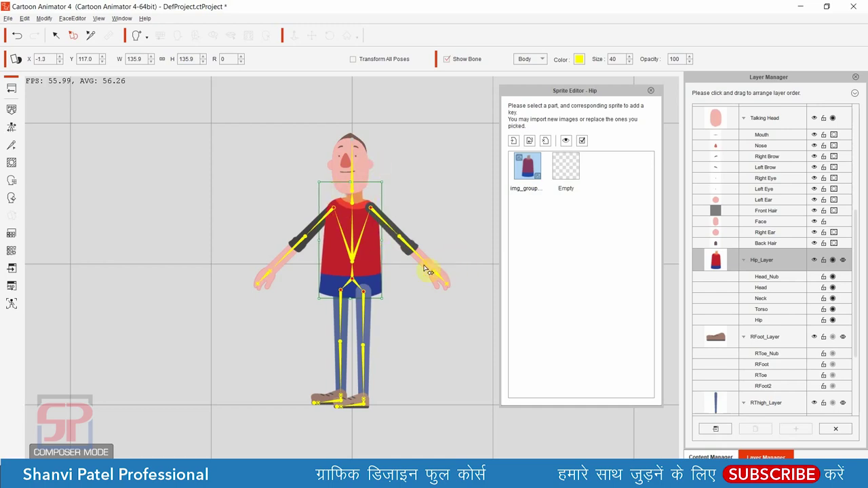
pyautogui.click(534, 249)
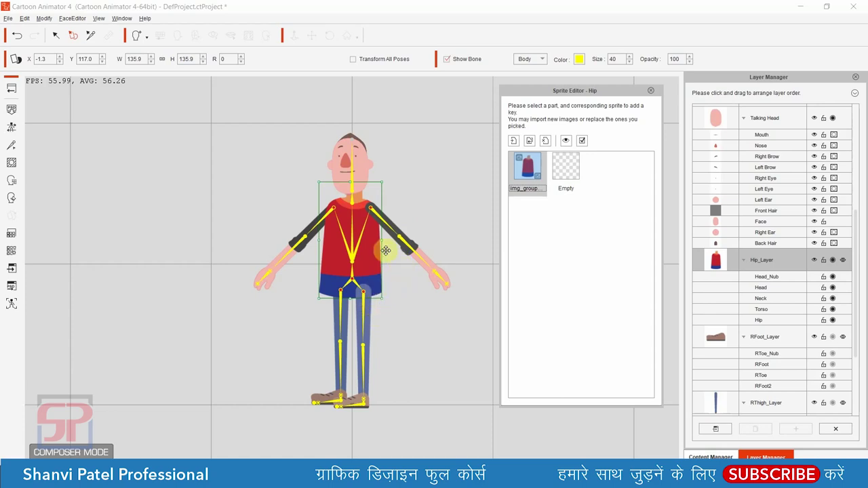
pyautogui.click(429, 262)
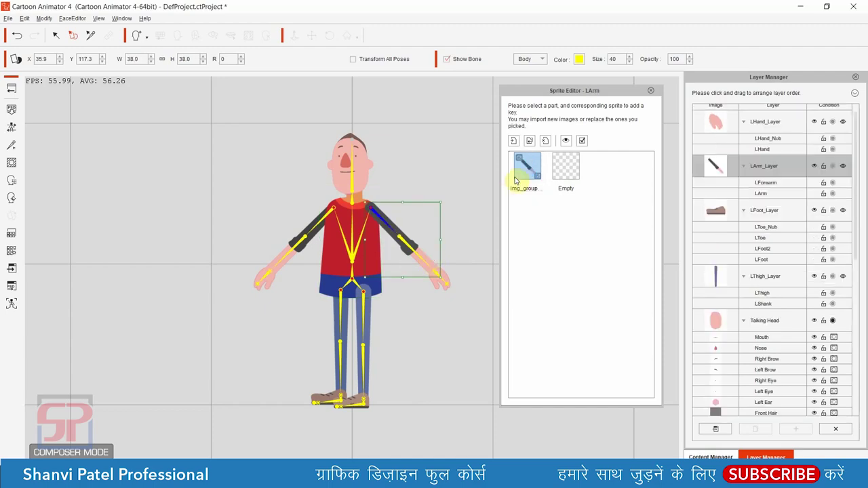
# Replace the LArm part with RArm.png and scale it to fit the shoulder
pyautogui.click(529, 140)
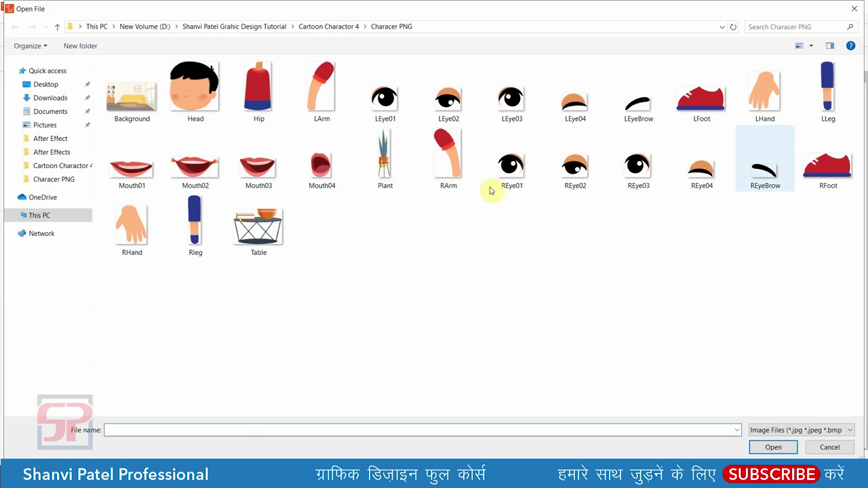
pyautogui.moveTo(445, 148)
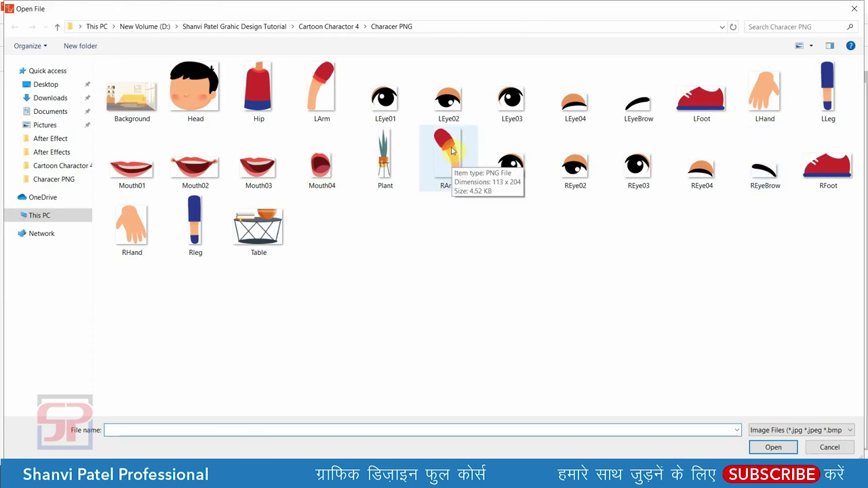
pyautogui.doubleClick(449, 150)
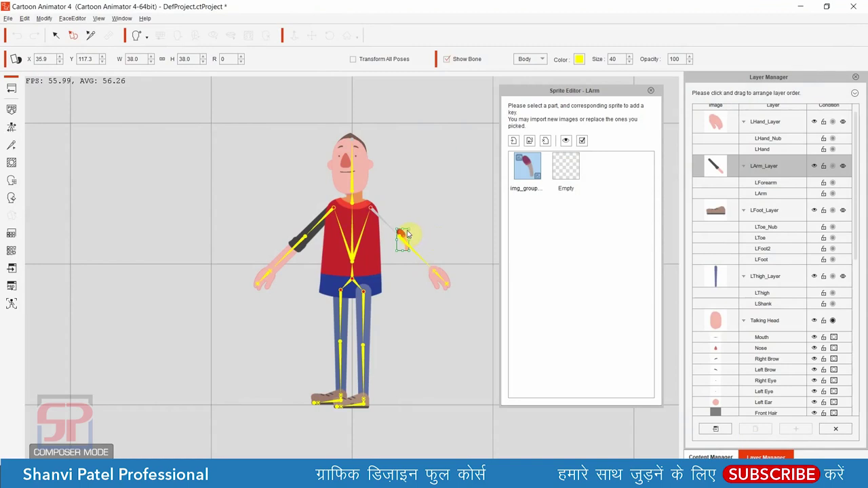
pyautogui.moveTo(408, 230)
pyautogui.mouseDown()
pyautogui.moveTo(416, 206)
pyautogui.moveTo(393, 217)
pyautogui.mouseUp()
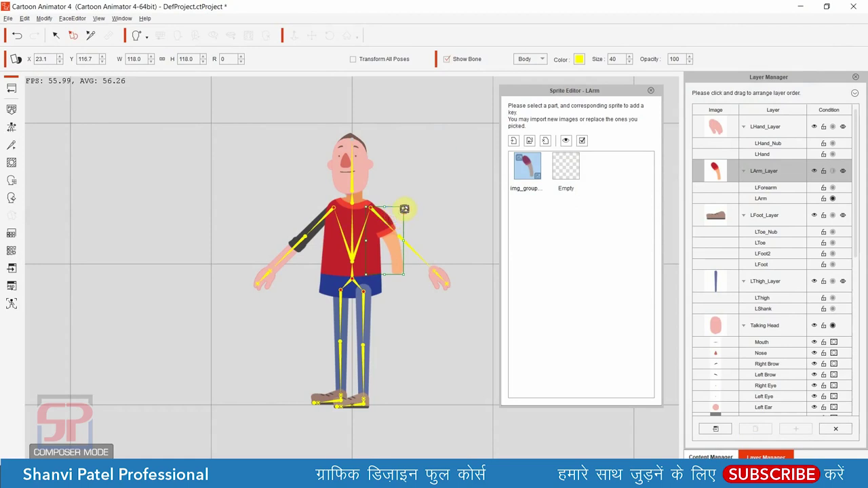
pyautogui.moveTo(400, 245); pyautogui.dragTo(387, 241)
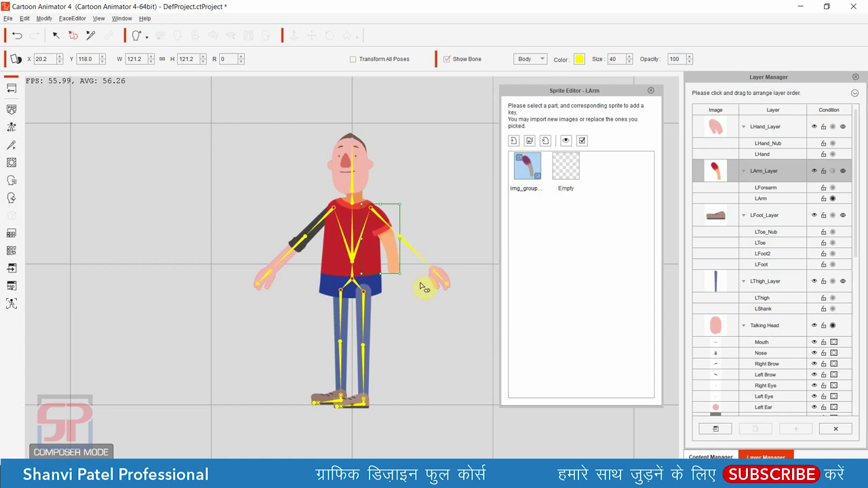
# Replace the RArm part with LArm.png and enlarge it to 122 at the shoulder
pyautogui.click(310, 232)
pyautogui.click(529, 140)
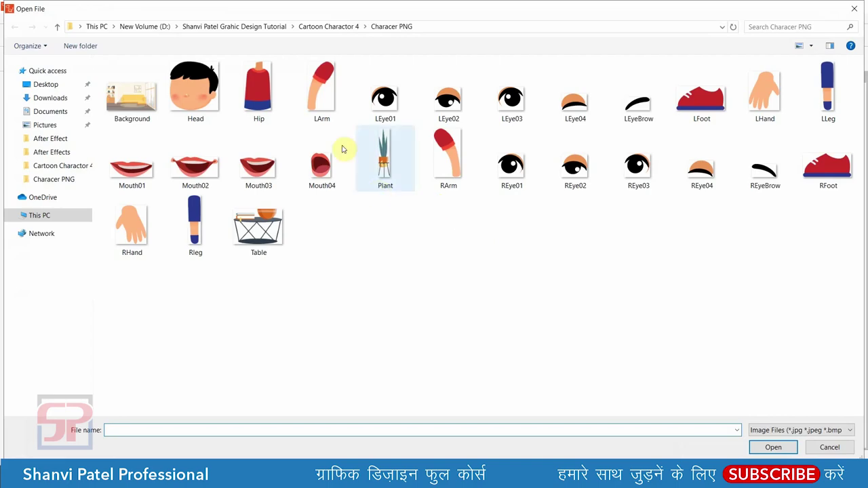
pyautogui.doubleClick(319, 92)
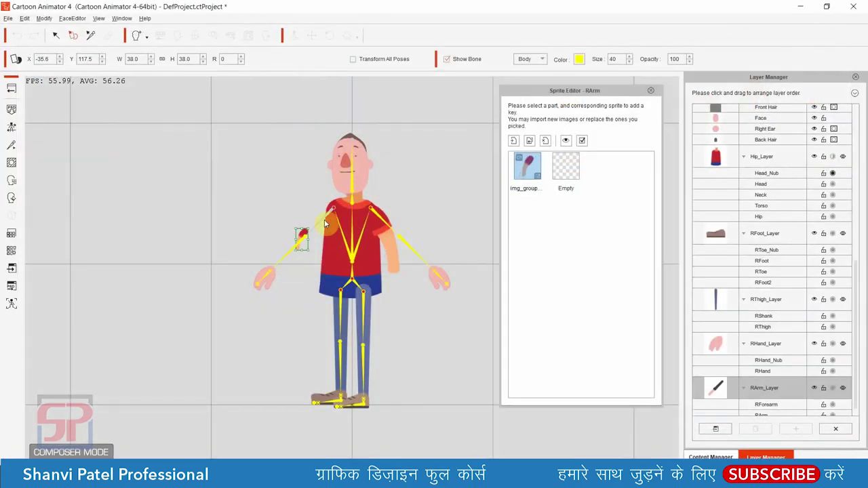
pyautogui.moveTo(306, 232)
pyautogui.mouseDown()
pyautogui.moveTo(322, 210)
pyautogui.moveTo(325, 221)
pyautogui.mouseUp()
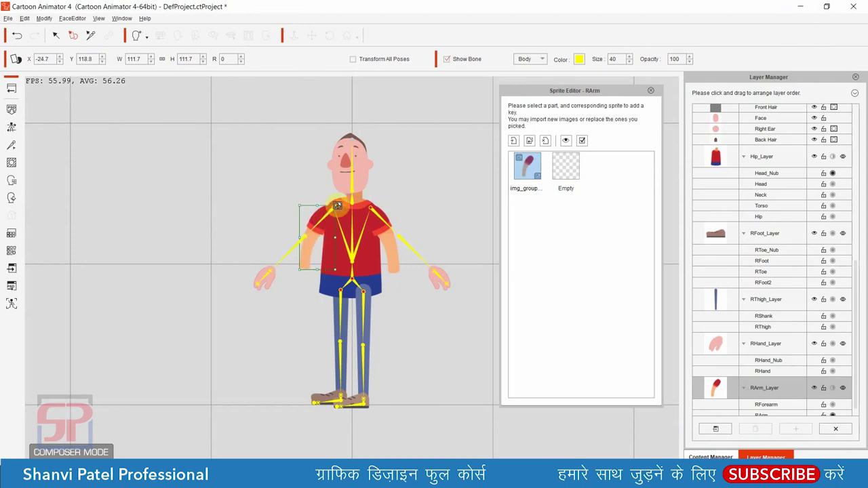
pyautogui.moveTo(326, 218); pyautogui.dragTo(321, 213)
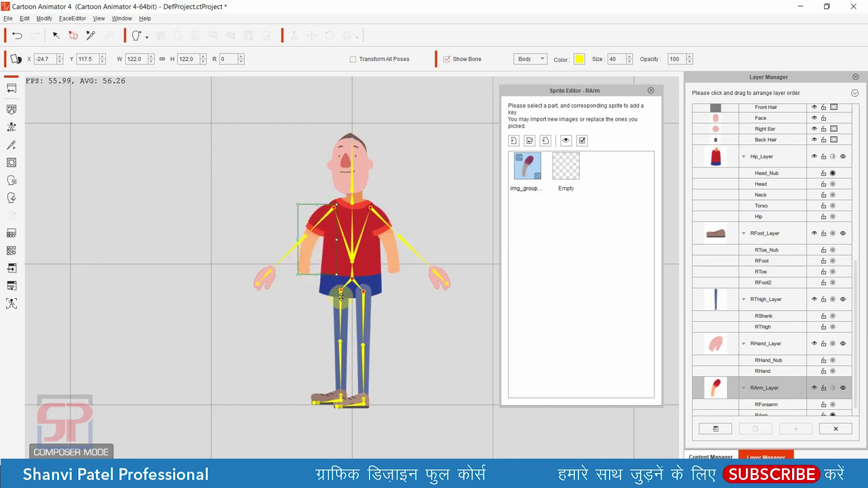
# Replace the LHand part with RHand.png and enlarge it to 133 at the arm's end
pyautogui.click(439, 285)
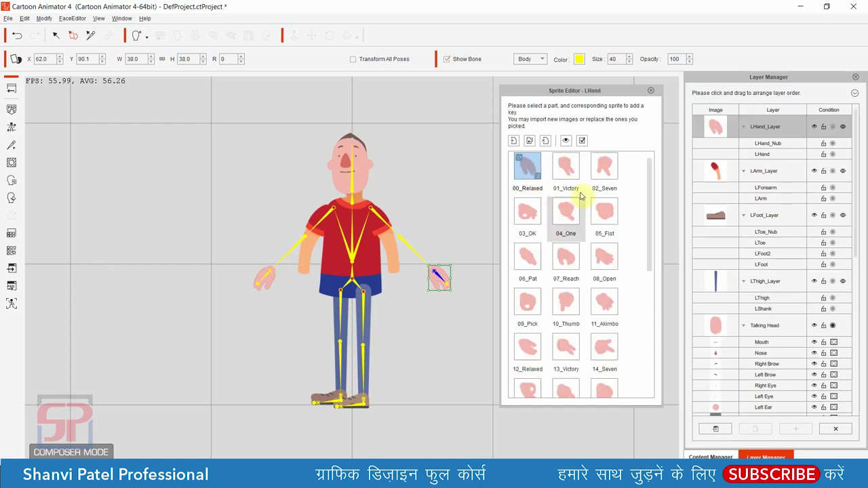
pyautogui.scroll(-5, 577, 245)
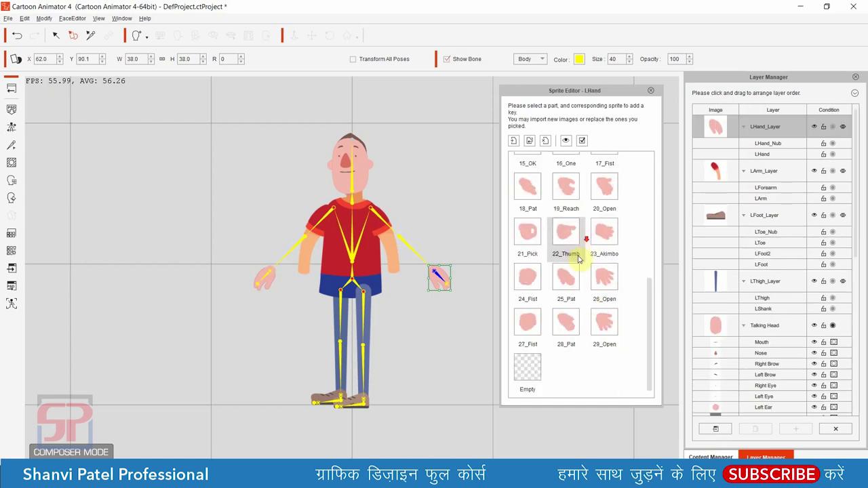
pyautogui.scroll(3, 577, 251)
pyautogui.scroll(2, 579, 249)
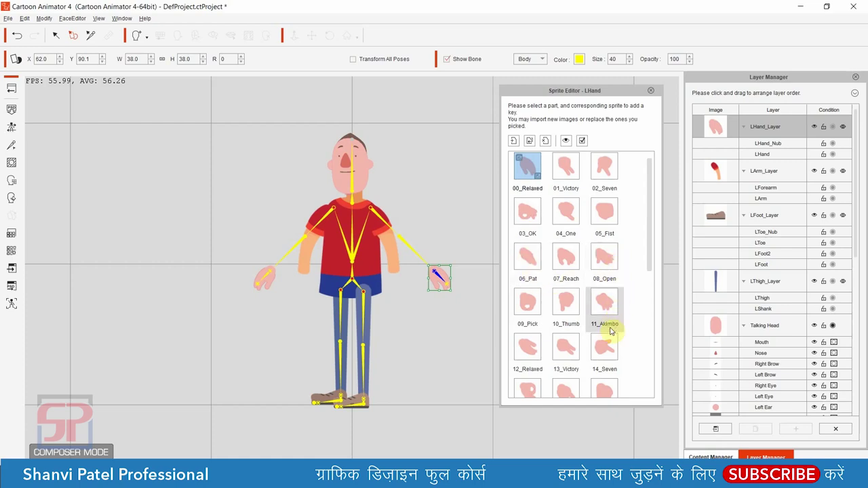
pyautogui.scroll(-5, 623, 350)
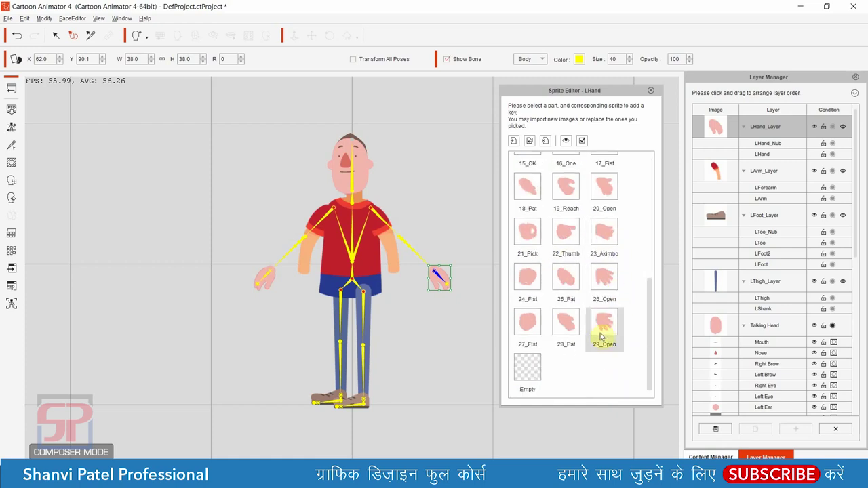
pyautogui.scroll(5, 597, 271)
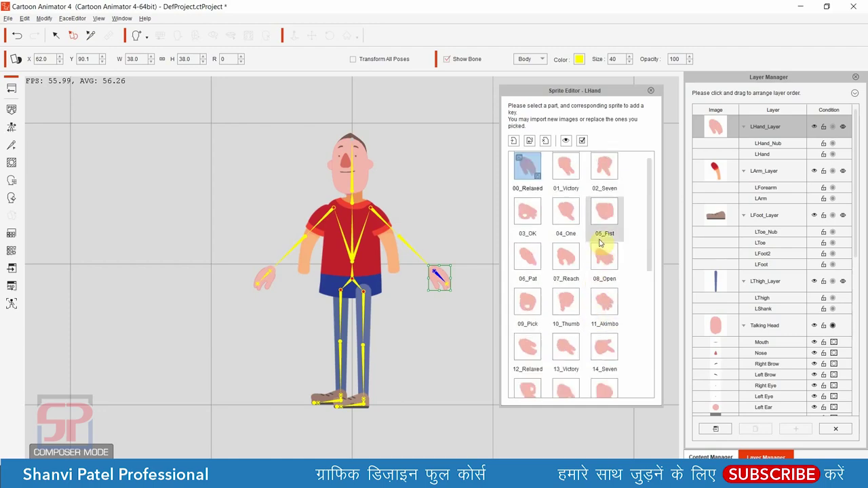
pyautogui.click(530, 141)
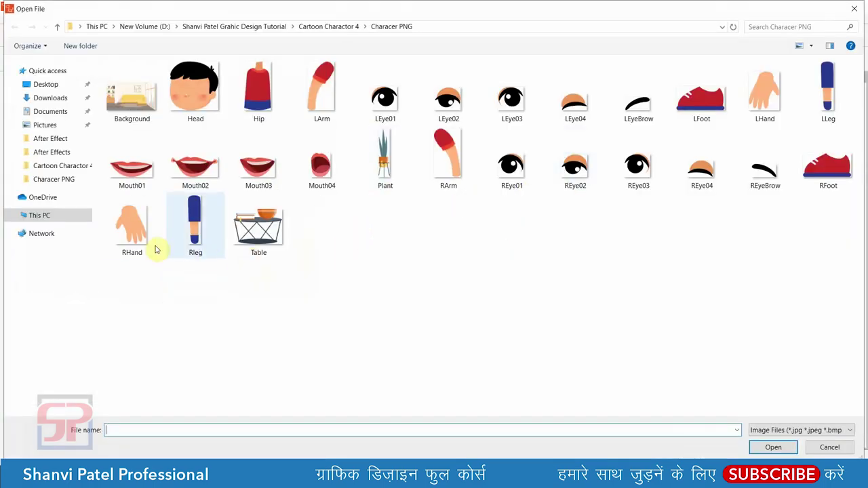
pyautogui.doubleClick(136, 234)
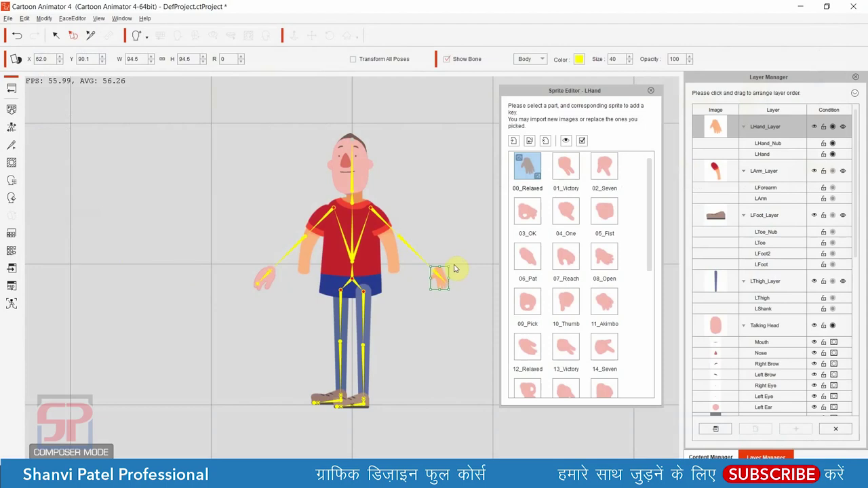
pyautogui.moveTo(451, 269); pyautogui.dragTo(401, 278)
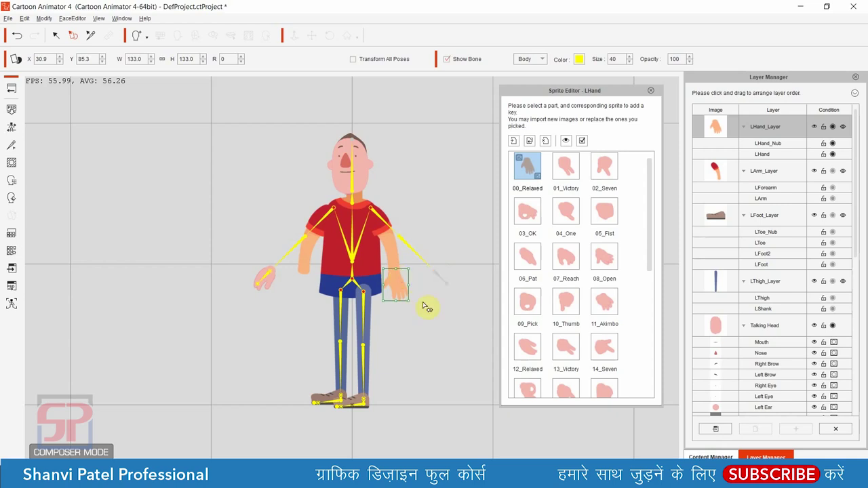
# Replace the RHand part with LHand.png, sized to 131.9 and nudged into place at the wrist
pyautogui.click(270, 278)
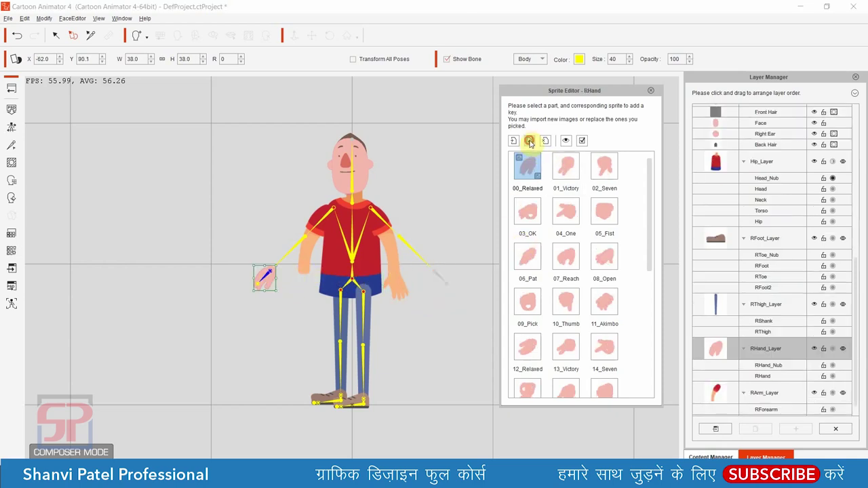
pyautogui.click(530, 142)
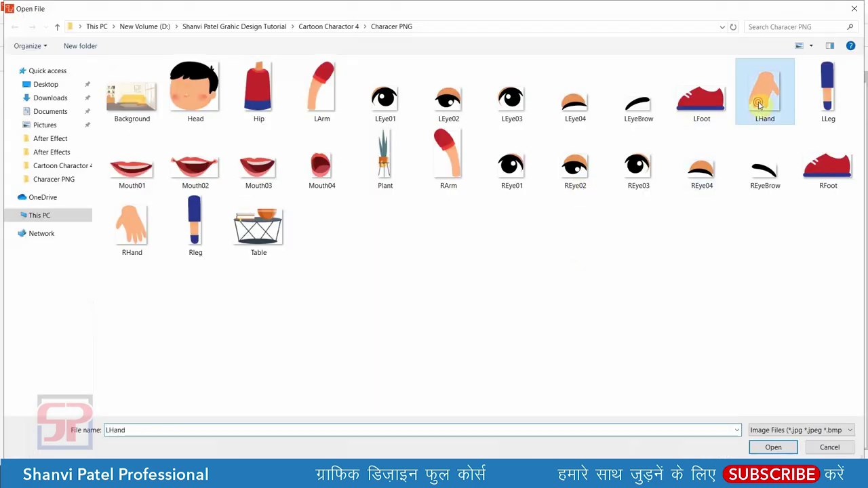
pyautogui.doubleClick(759, 105)
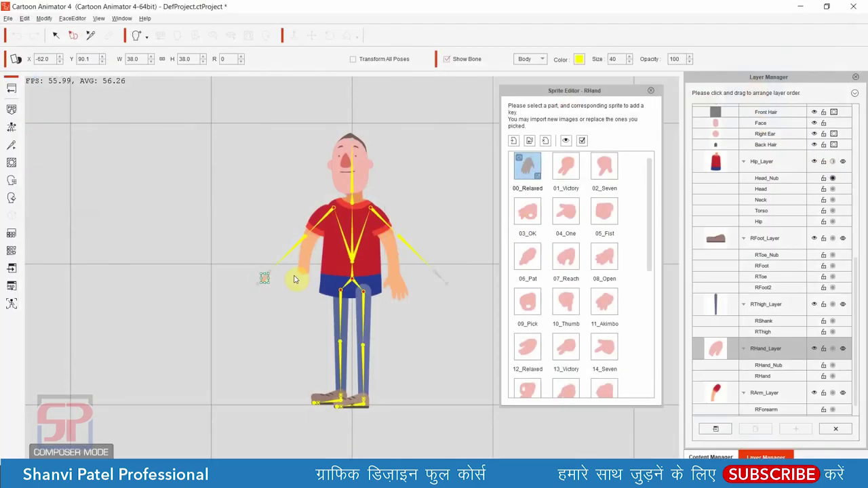
pyautogui.moveTo(270, 278)
pyautogui.mouseDown()
pyautogui.moveTo(269, 265)
pyautogui.moveTo(314, 266)
pyautogui.moveTo(308, 278)
pyautogui.mouseUp()
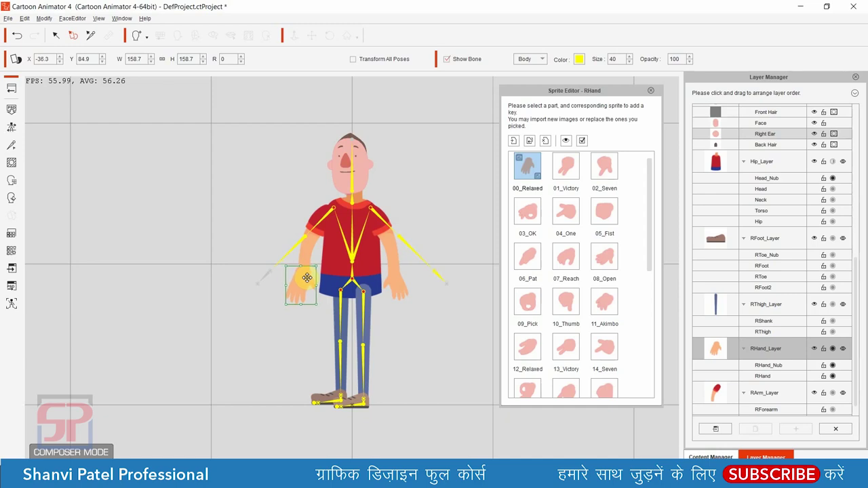
pyautogui.moveTo(316, 265); pyautogui.dragTo(313, 270)
pyautogui.moveTo(305, 281); pyautogui.dragTo(306, 281)
# Replace the left thigh with the LLeg.png trouser image and scale it to fill the leg
pyautogui.click(367, 318)
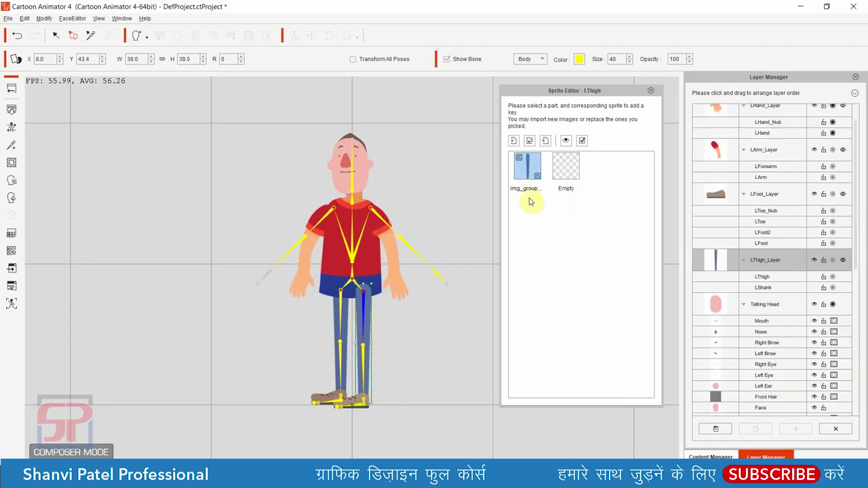
pyautogui.click(531, 143)
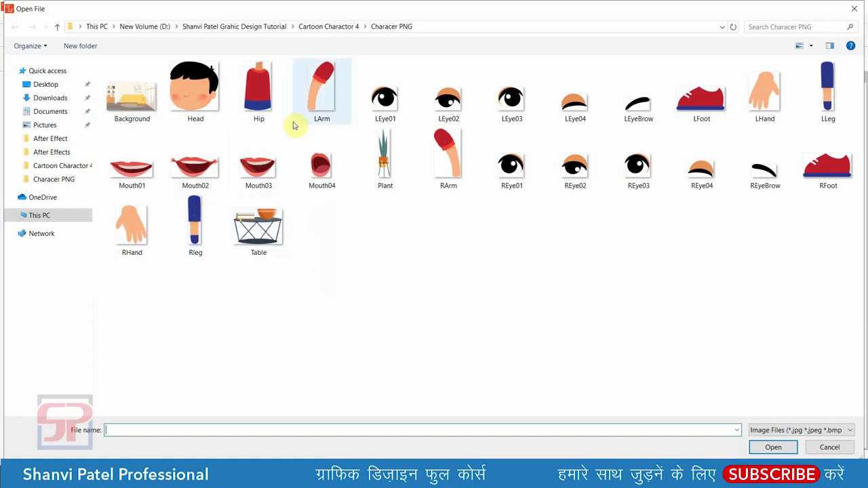
pyautogui.click(826, 90)
pyautogui.doubleClick(826, 90)
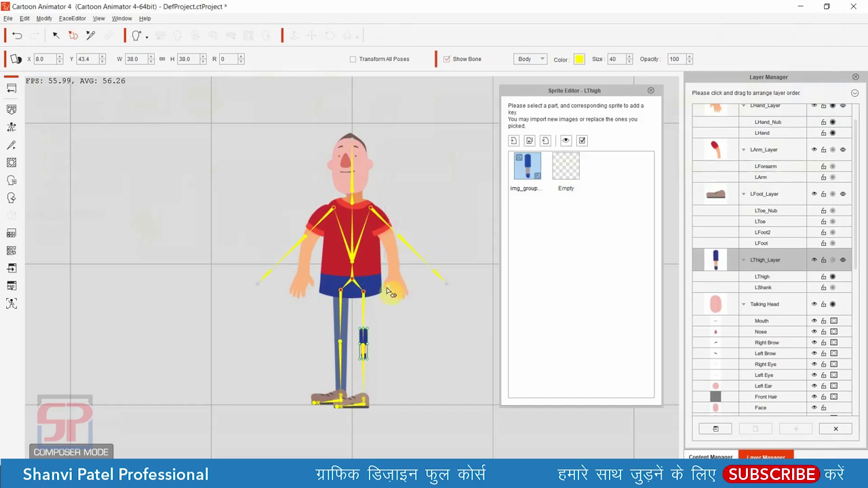
pyautogui.moveTo(377, 290)
pyautogui.mouseDown()
pyautogui.moveTo(385, 295)
pyautogui.moveTo(380, 308)
pyautogui.mouseUp()
pyautogui.click(412, 374)
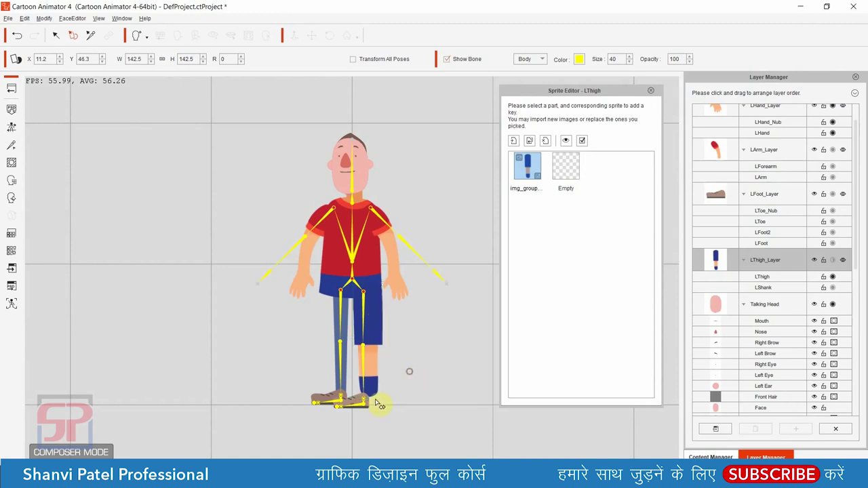
# Replace the left foot with the red LFoot.png shoe, sized to 149.6
pyautogui.click(359, 404)
pyautogui.click(528, 141)
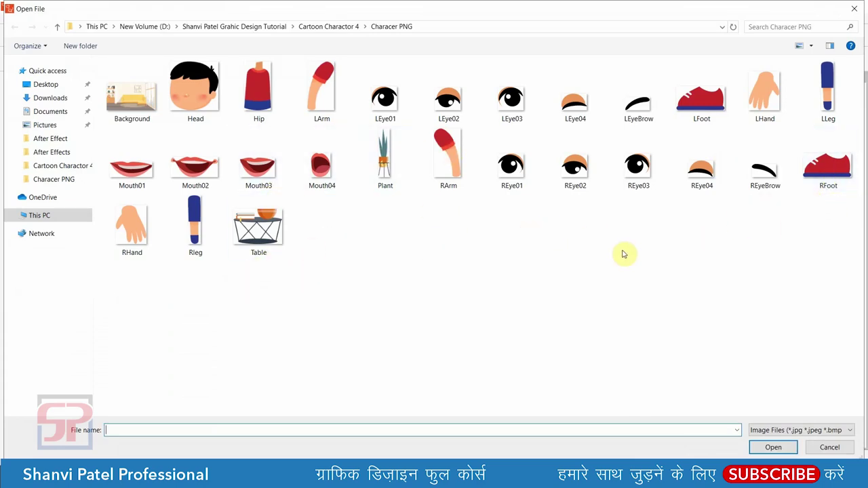
pyautogui.doubleClick(711, 108)
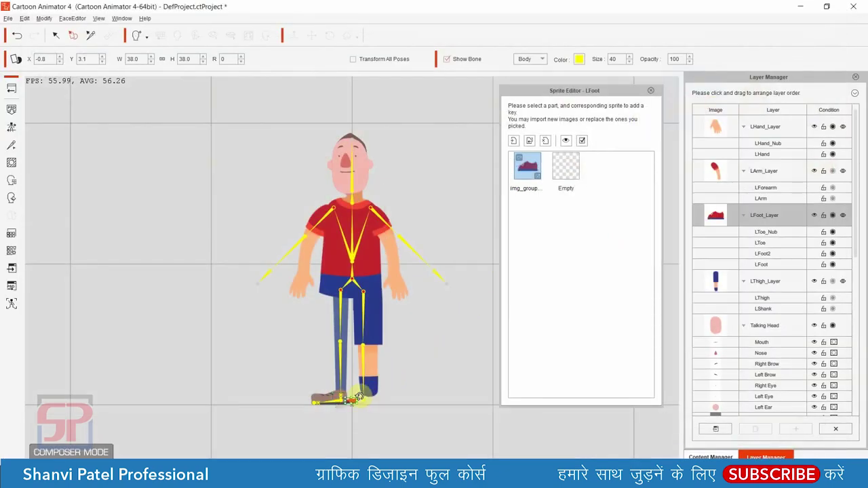
pyautogui.moveTo(358, 395)
pyautogui.mouseDown()
pyautogui.moveTo(380, 376)
pyautogui.moveTo(364, 393)
pyautogui.mouseUp()
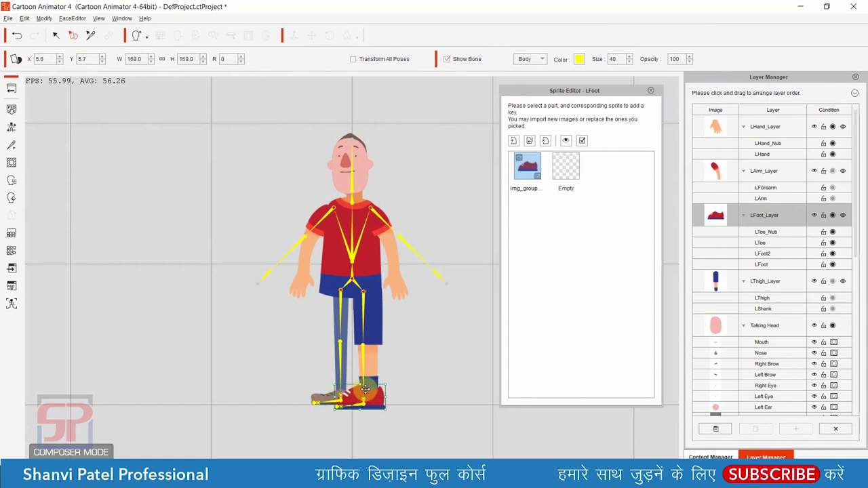
pyautogui.moveTo(385, 386); pyautogui.dragTo(356, 396)
# Replace the right thigh with the Rleg image, scaled and angled to meet the hip
pyautogui.click(348, 321)
pyautogui.click(529, 140)
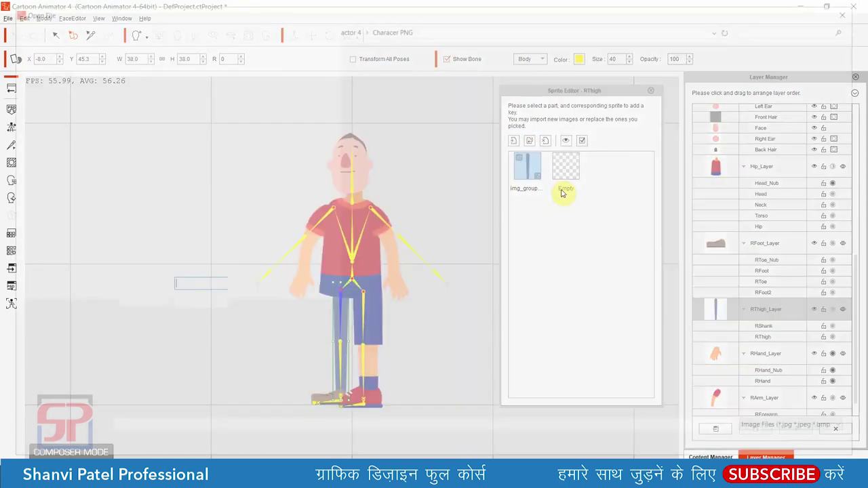
pyautogui.doubleClick(193, 217)
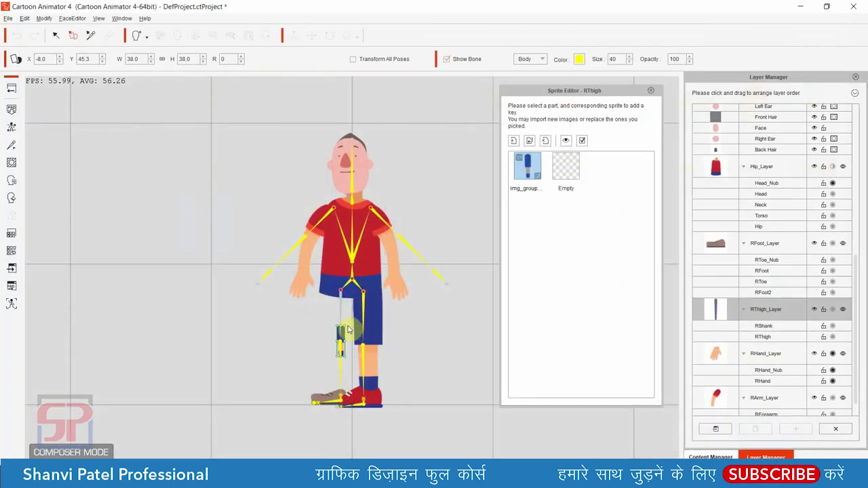
pyautogui.moveTo(346, 329); pyautogui.dragTo(388, 290)
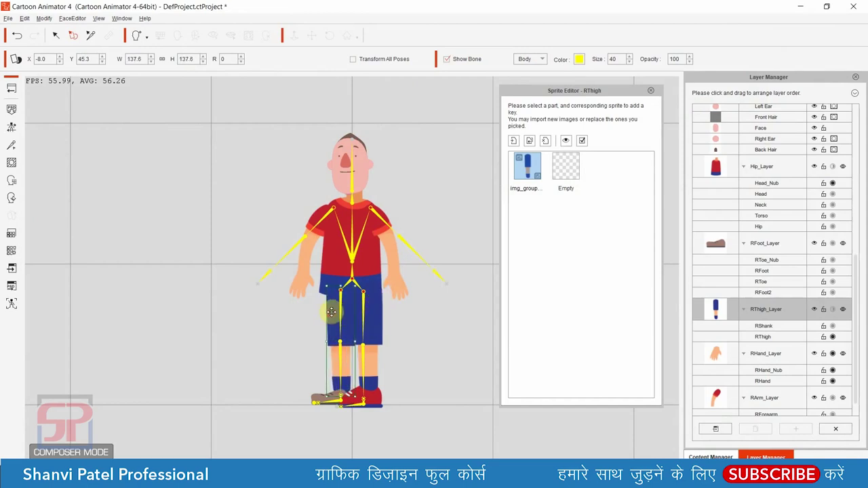
pyautogui.moveTo(336, 305); pyautogui.dragTo(325, 311)
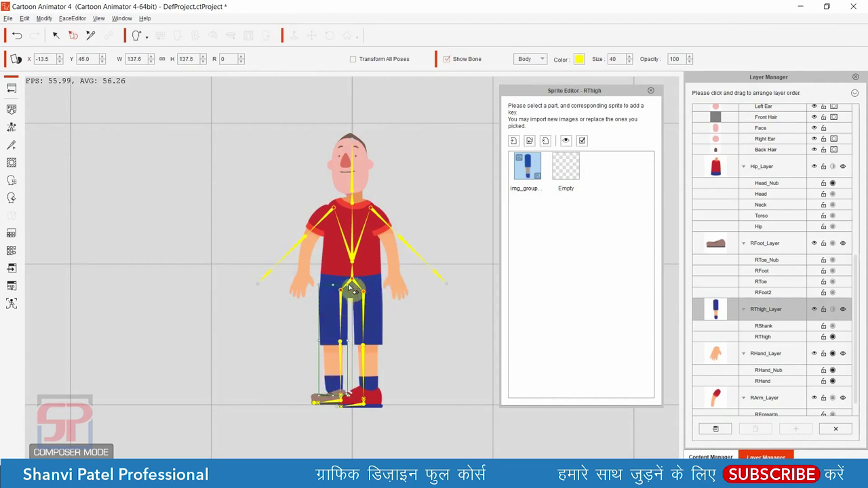
pyautogui.moveTo(351, 294); pyautogui.dragTo(349, 282)
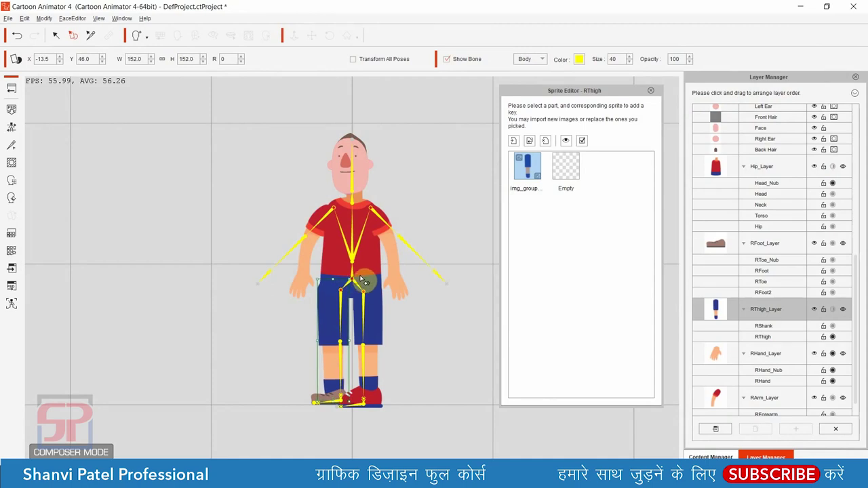
pyautogui.hotkey('ctrl', 'z')
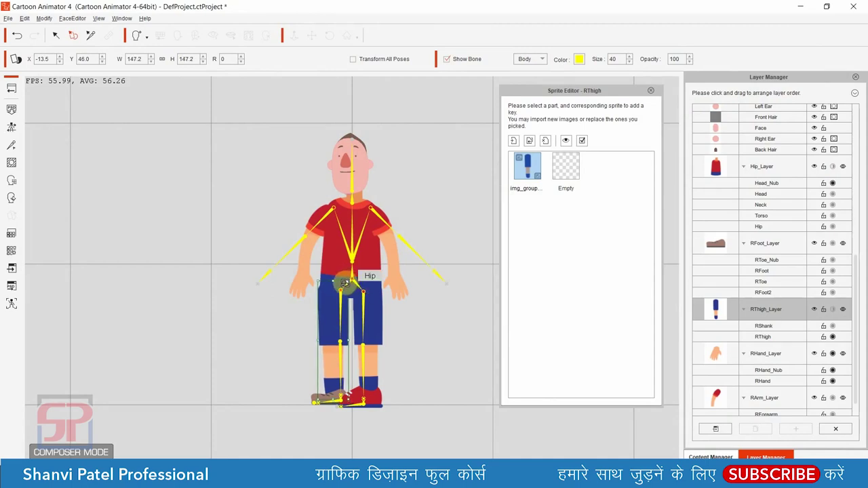
pyautogui.moveTo(325, 277); pyautogui.dragTo(330, 277)
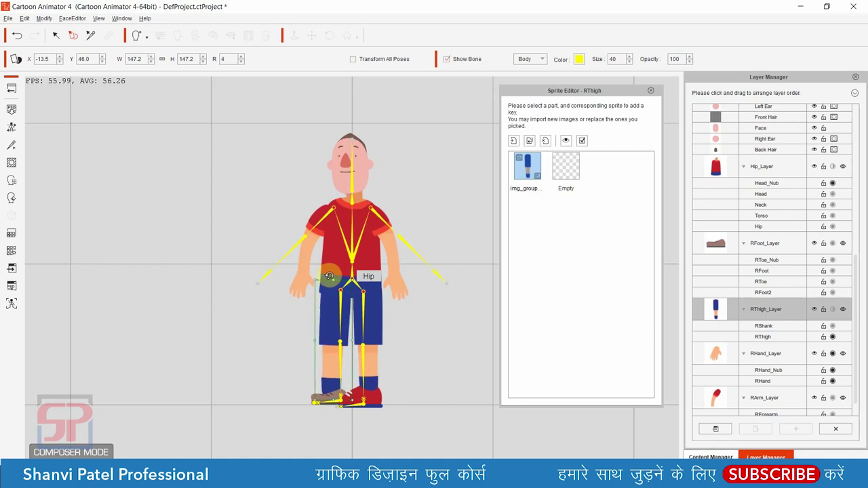
pyautogui.moveTo(328, 316); pyautogui.dragTo(326, 315)
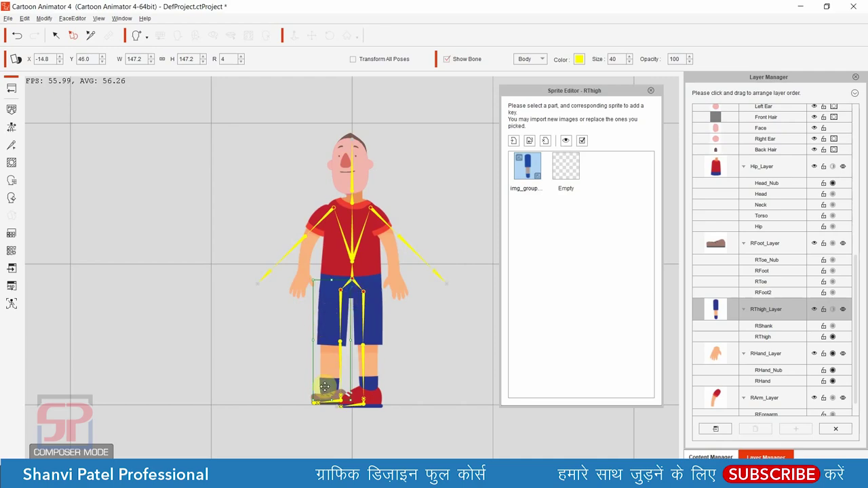
# Replace the right foot with the red RFoot shoe, scaled to 153.8
pyautogui.click(329, 396)
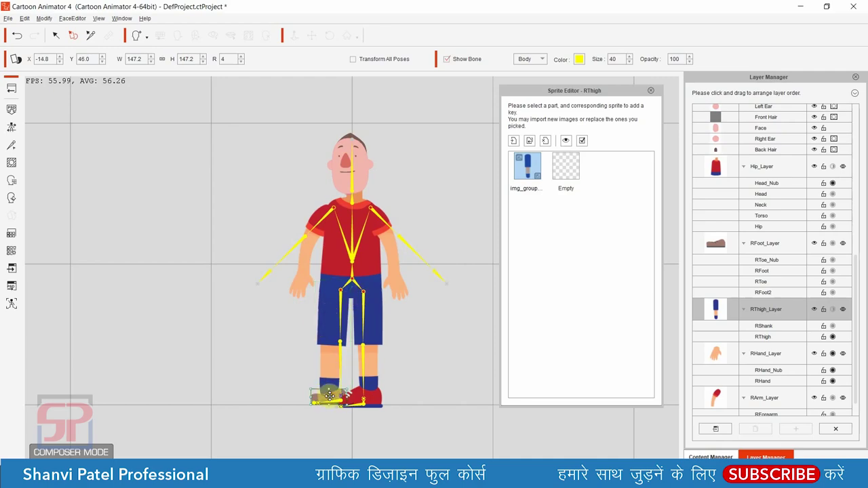
pyautogui.click(529, 140)
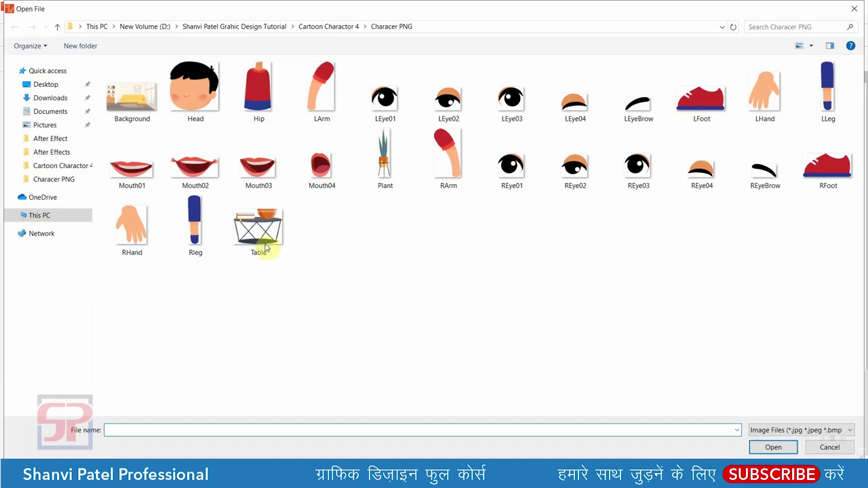
pyautogui.doubleClick(826, 173)
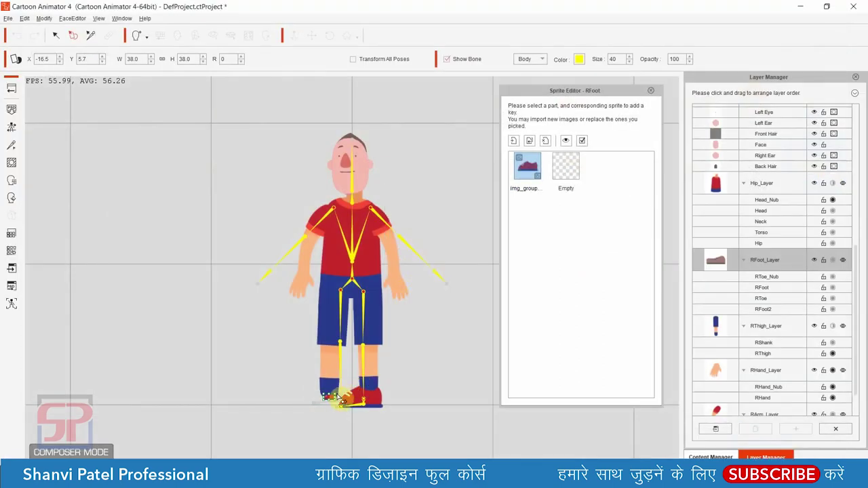
pyautogui.moveTo(331, 395); pyautogui.dragTo(323, 392)
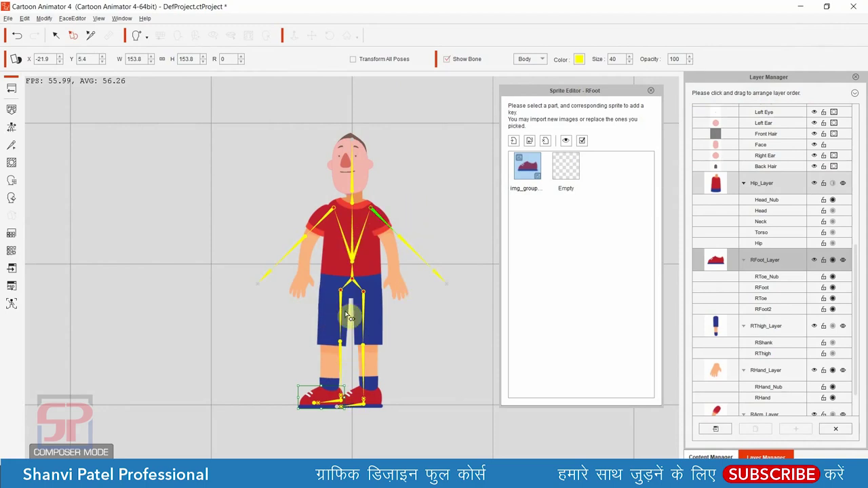
pyautogui.click(362, 169)
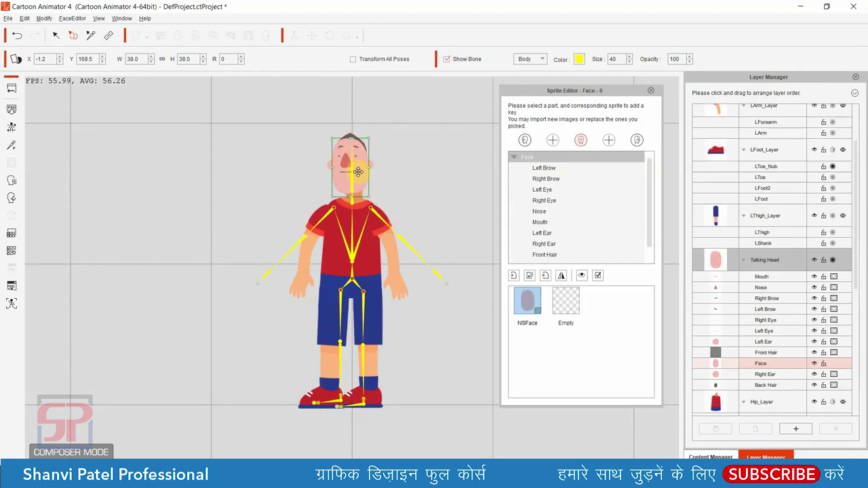
# Replace the Face sprite with Head.png, then select the Back Hair part
pyautogui.click(529, 276)
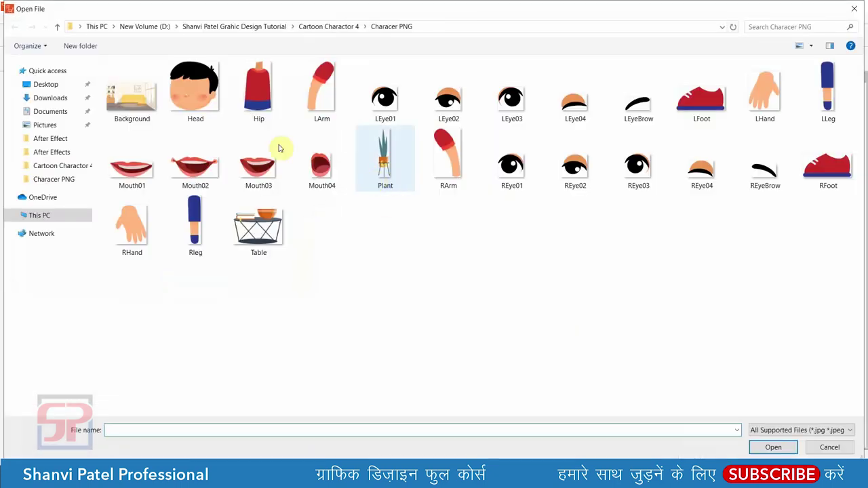
pyautogui.doubleClick(204, 95)
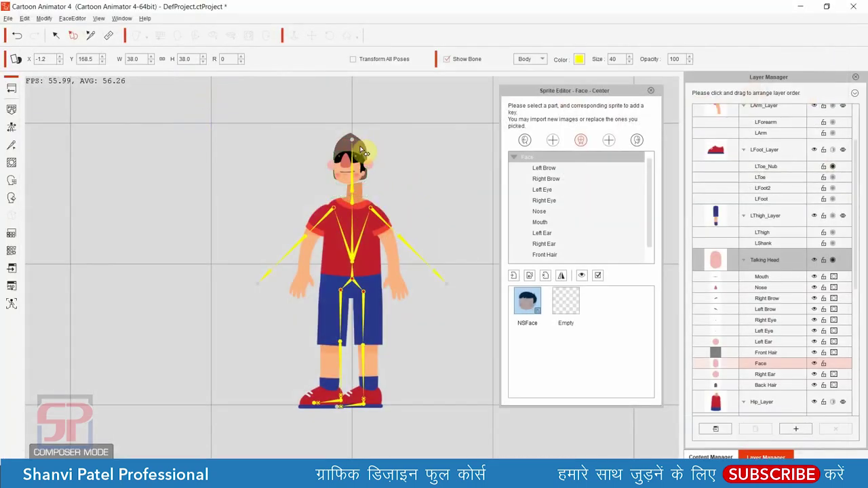
pyautogui.click(363, 151)
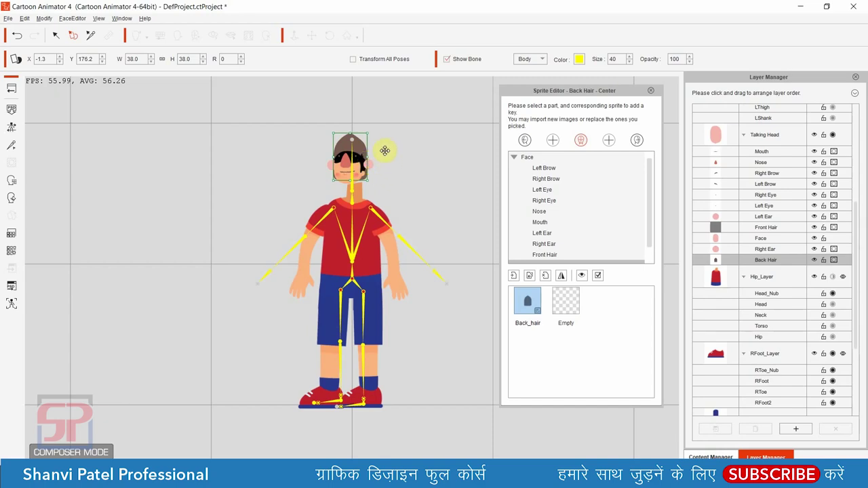
# Delete the Back Hair, Left Ear and Right Ear sprites, then select the Face part
pyautogui.press('Delete')
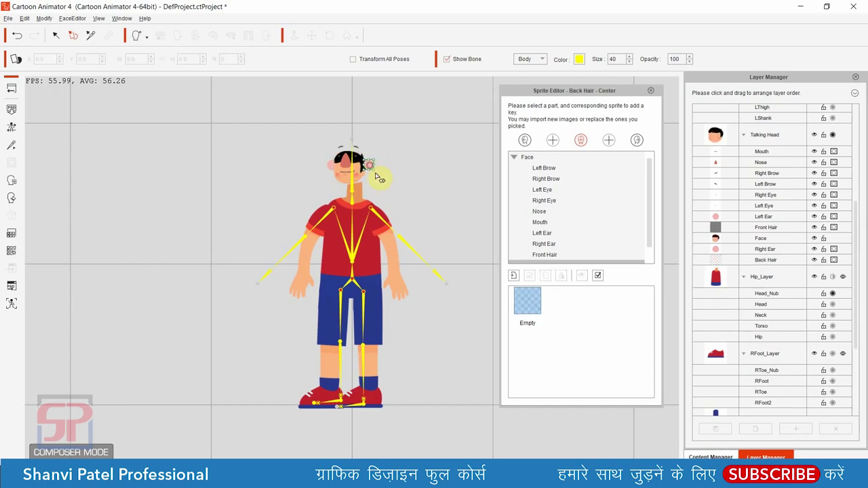
pyautogui.click(370, 166)
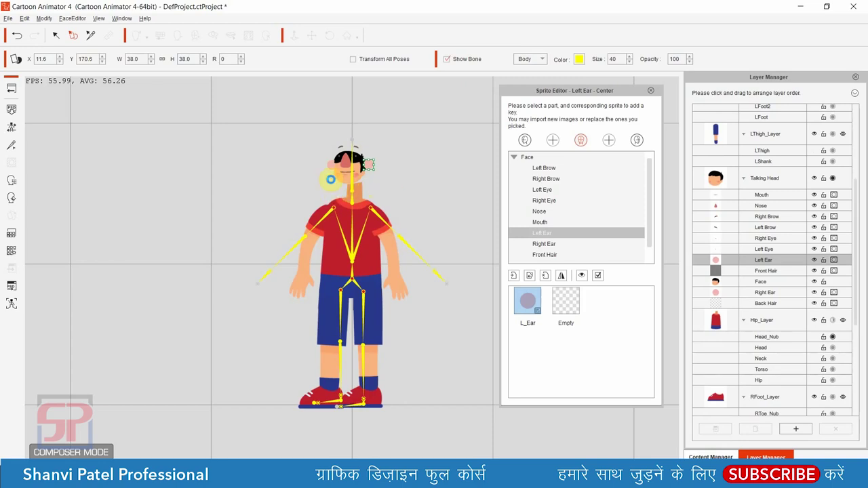
pyautogui.press('Delete')
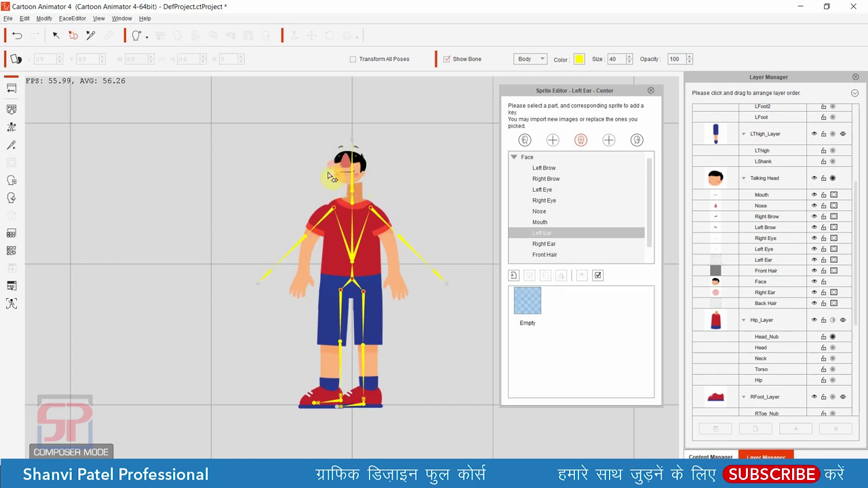
pyautogui.click(334, 170)
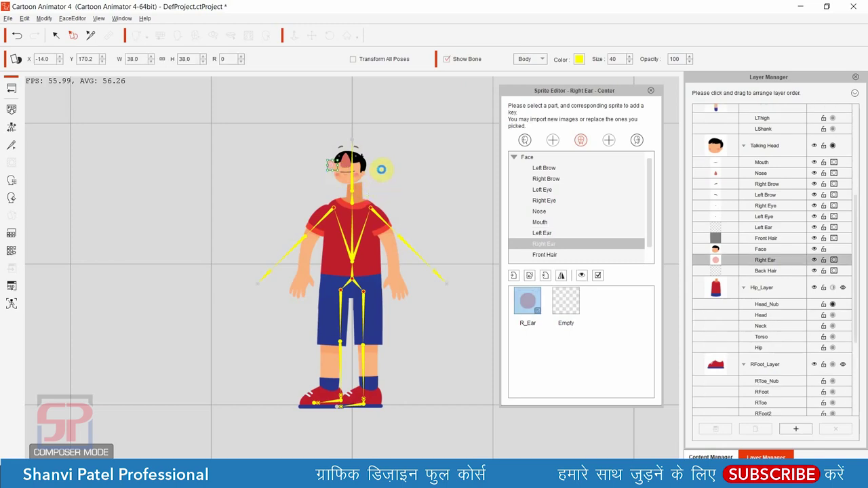
pyautogui.press('Delete')
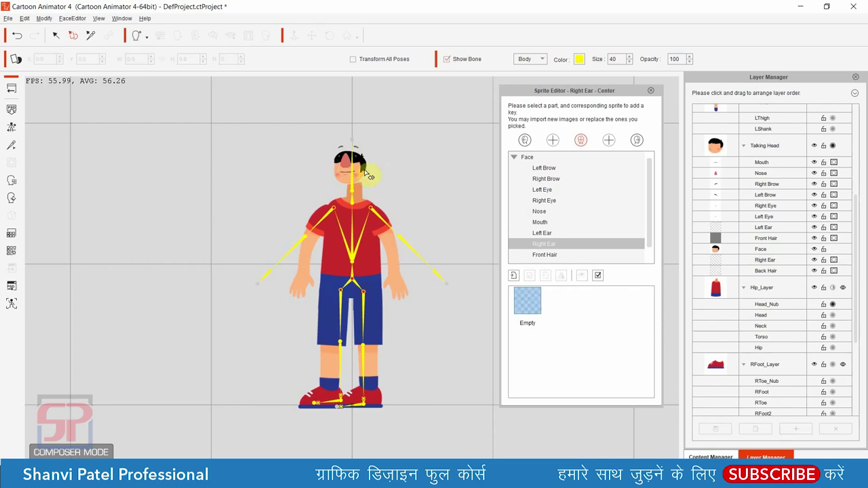
pyautogui.click(345, 166)
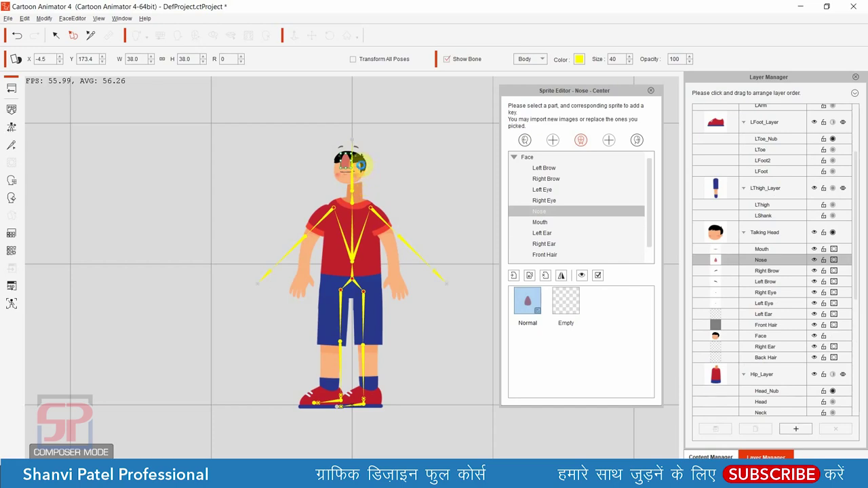
pyautogui.click(366, 169)
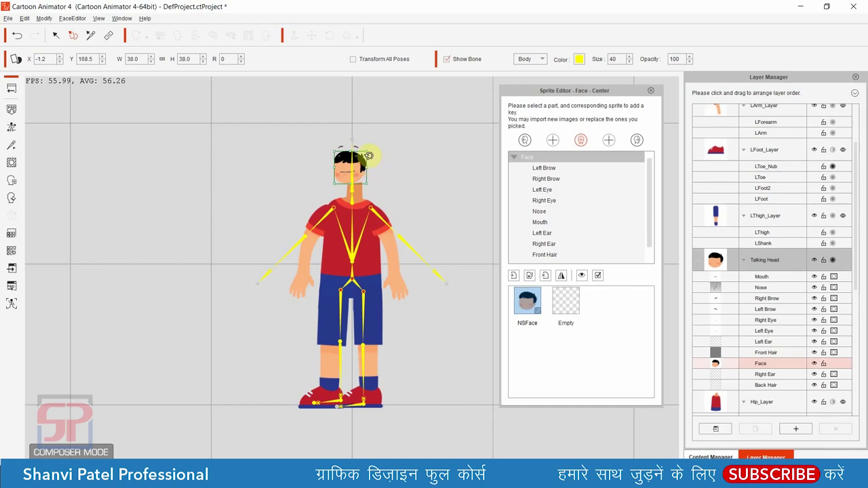
# Scale the Face sprite to 105.3 and raise it to X 5.5, Y 182.6 on the neck
pyautogui.moveTo(366, 152)
pyautogui.mouseDown()
pyautogui.moveTo(384, 138)
pyautogui.moveTo(374, 165)
pyautogui.moveTo(390, 136)
pyautogui.moveTo(375, 156)
pyautogui.mouseUp()
pyautogui.moveTo(390, 127); pyautogui.dragTo(398, 119)
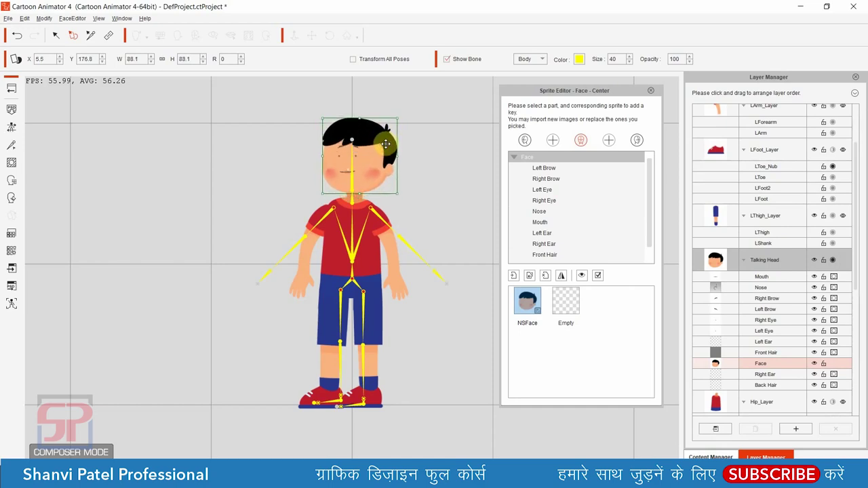
pyautogui.moveTo(385, 143); pyautogui.dragTo(407, 114)
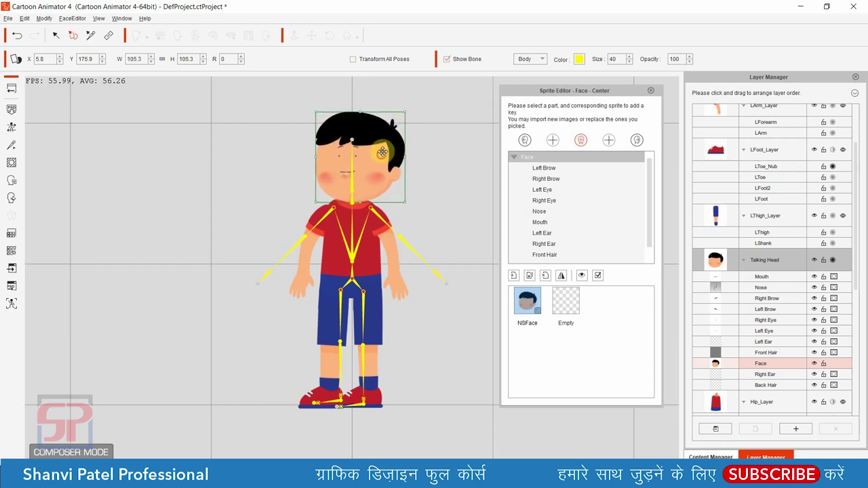
pyautogui.moveTo(382, 155); pyautogui.dragTo(383, 146)
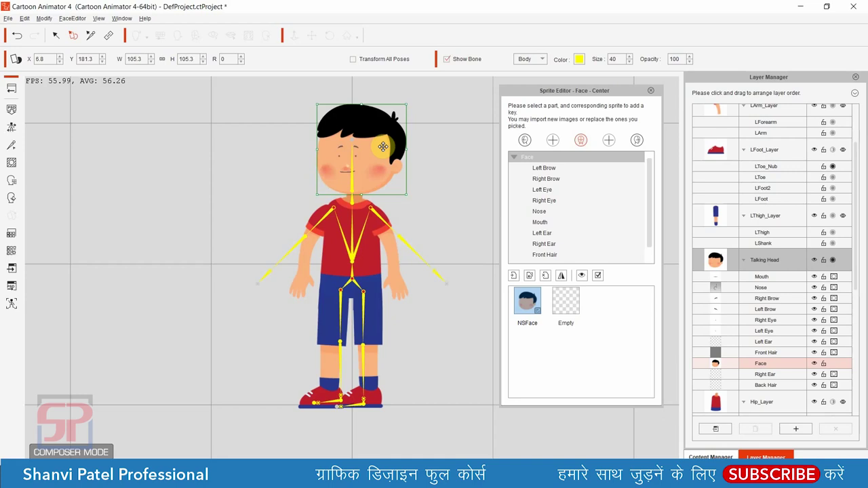
pyautogui.moveTo(383, 146); pyautogui.dragTo(383, 145)
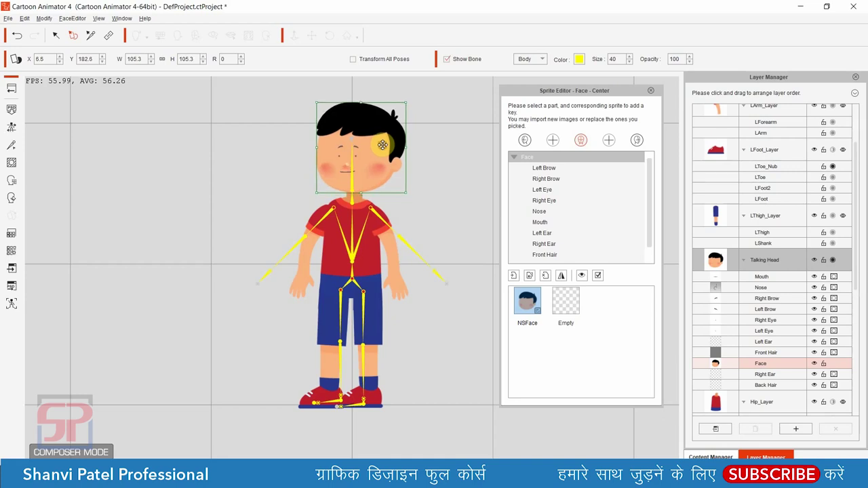
pyautogui.click(431, 170)
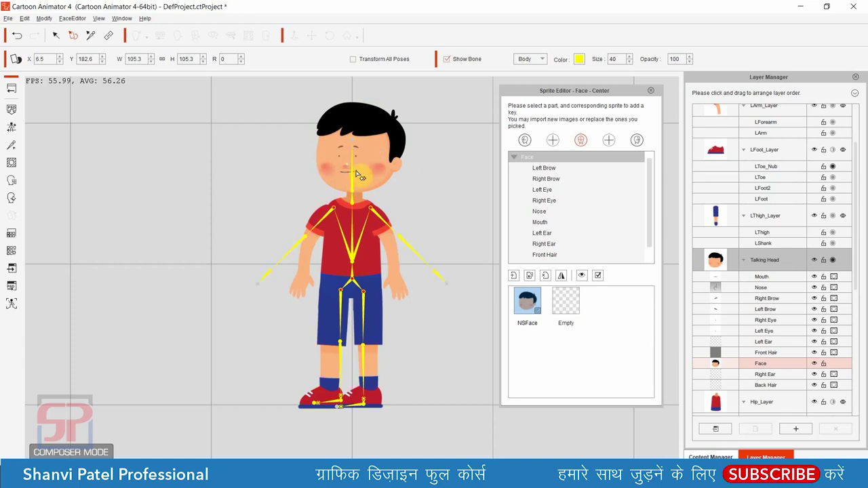
pyautogui.click(350, 175)
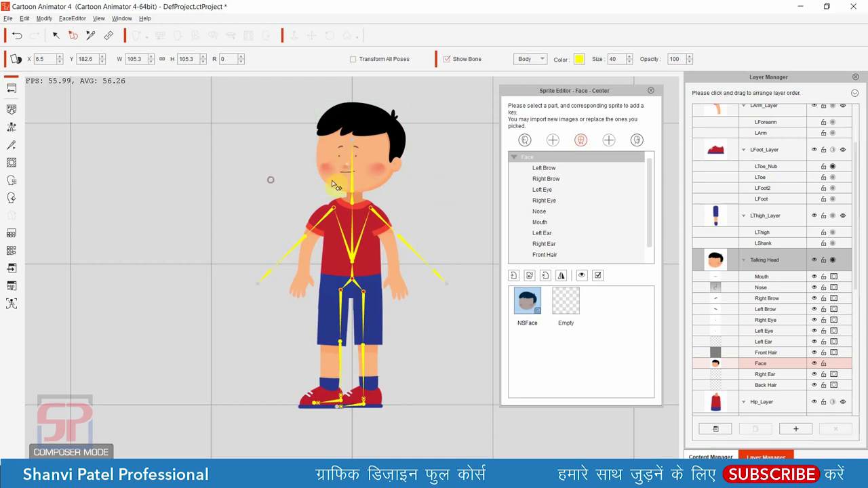
# Import Mouth01.png as the new Mouth sprite
pyautogui.click(549, 225)
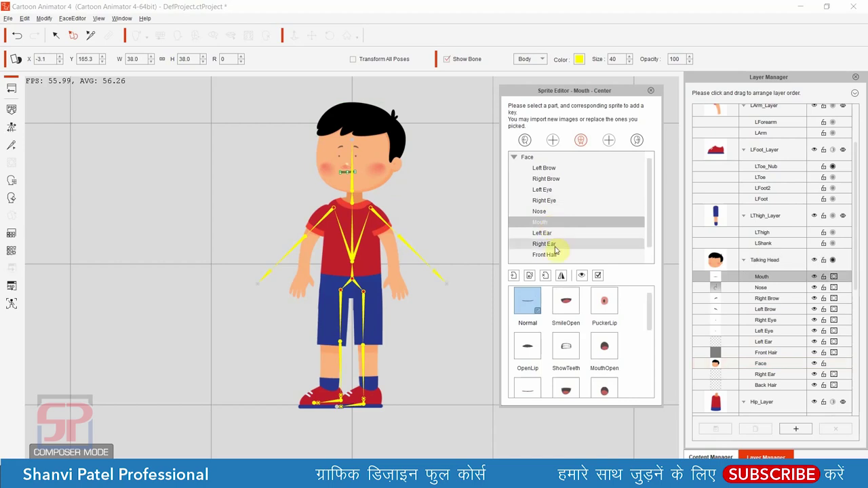
pyautogui.scroll(-1, 606, 337)
pyautogui.scroll(5, 580, 329)
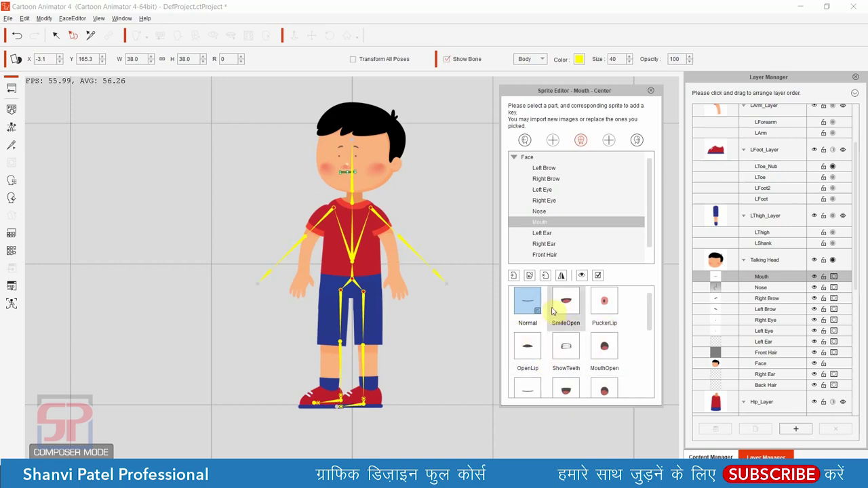
pyautogui.click(530, 277)
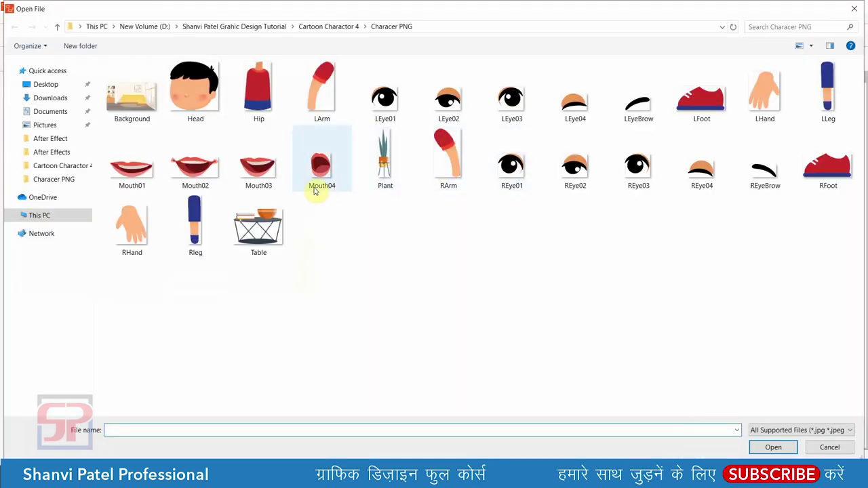
pyautogui.click(129, 171)
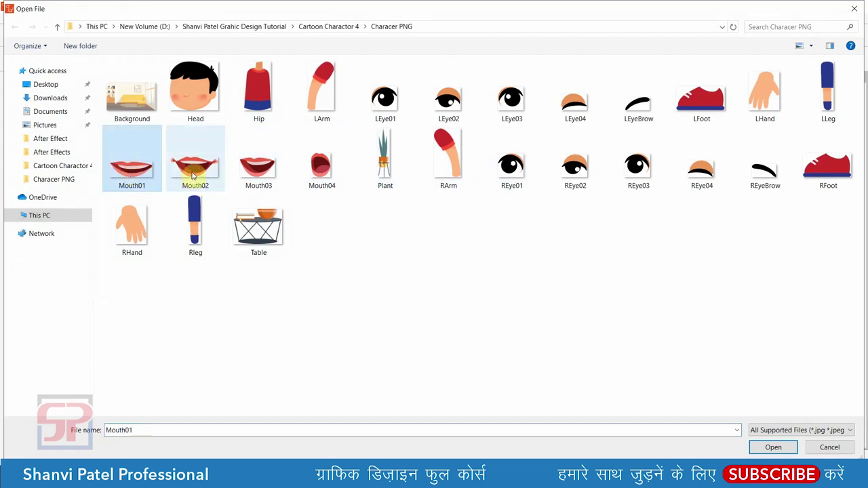
pyautogui.click(195, 172)
pyautogui.click(259, 170)
pyautogui.click(320, 170)
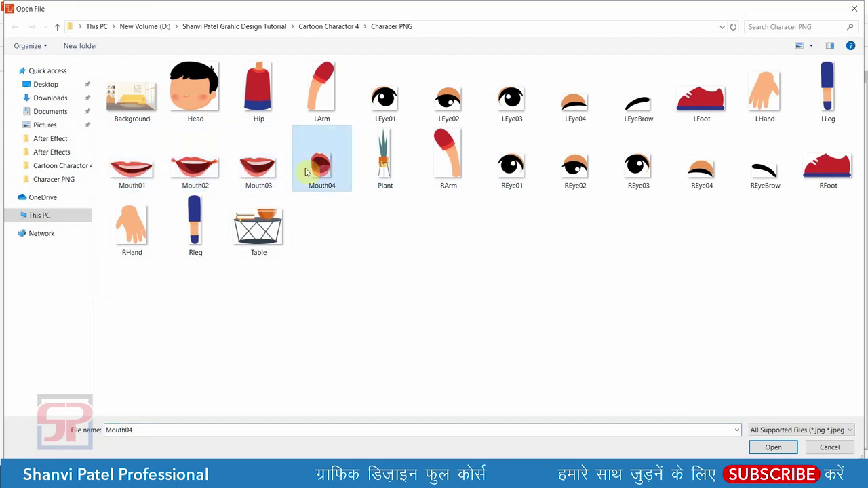
pyautogui.click(141, 169)
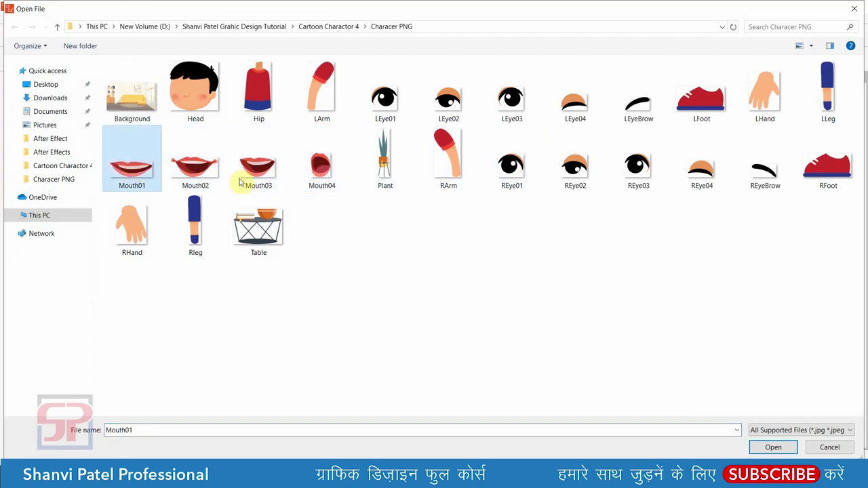
pyautogui.moveTo(132, 163)
pyautogui.doubleClick(131, 173)
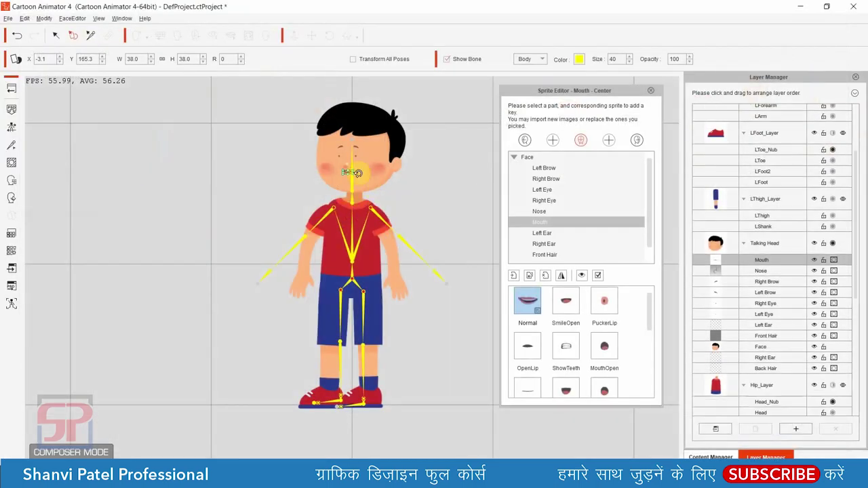
# Resize the mouth to 102 by 112.2 and place it at X -3.1, Y 161.2
pyautogui.moveTo(353, 170)
pyautogui.mouseDown()
pyautogui.moveTo(364, 165)
pyautogui.moveTo(344, 176)
pyautogui.mouseUp()
pyautogui.click(426, 184)
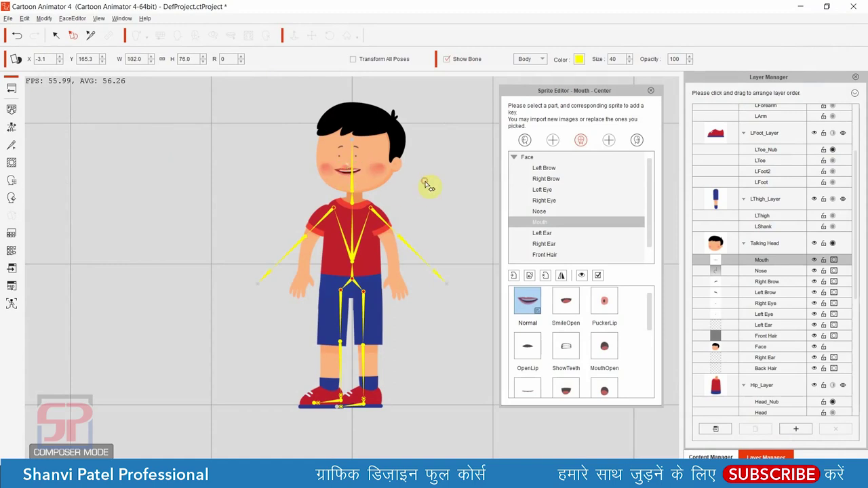
pyautogui.click(347, 175)
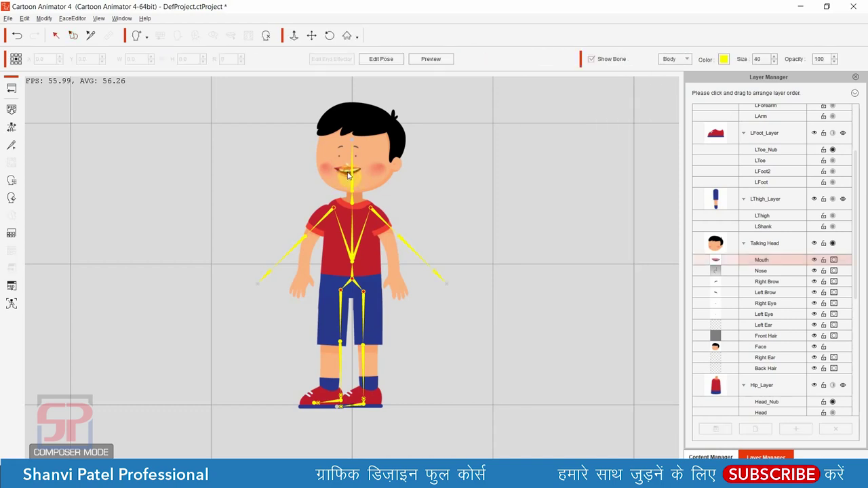
pyautogui.click(12, 214)
pyautogui.click(429, 213)
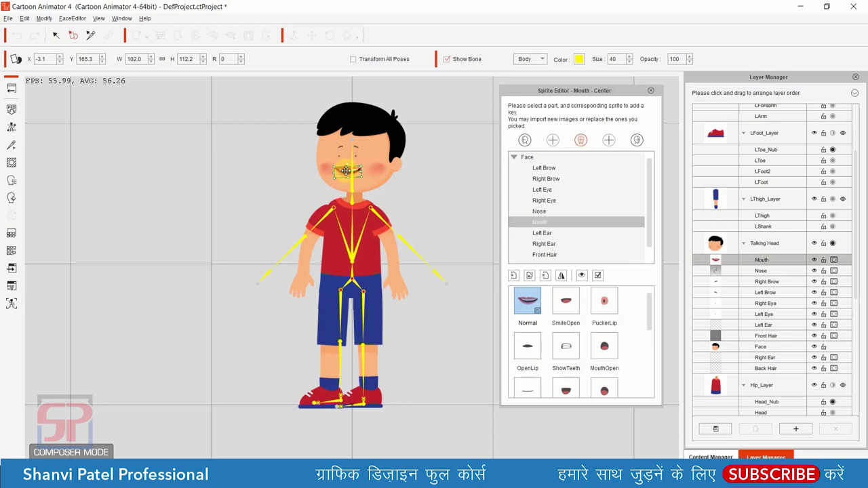
pyautogui.moveTo(346, 172); pyautogui.dragTo(346, 178)
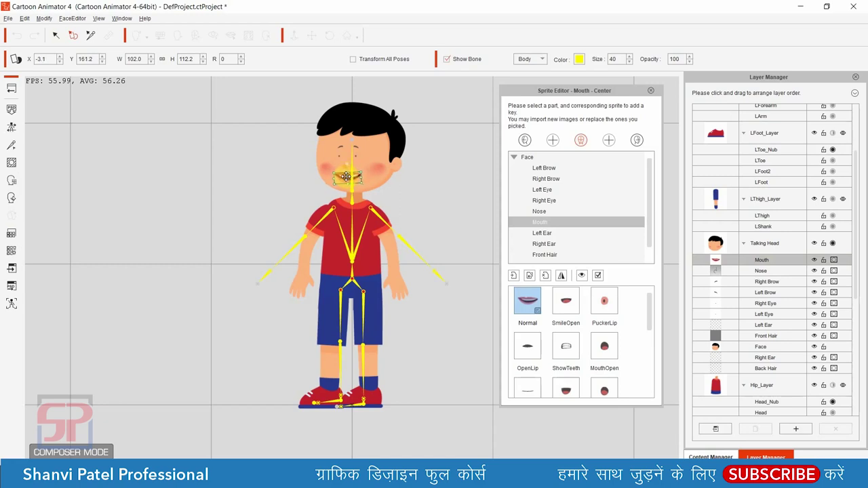
pyautogui.click(433, 153)
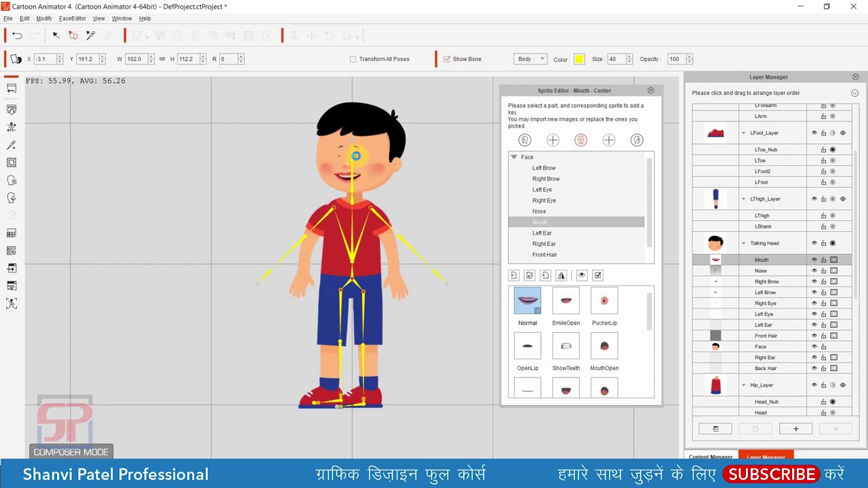
# Replace the Left Eye sprite with the imported eye PNG
pyautogui.click(356, 157)
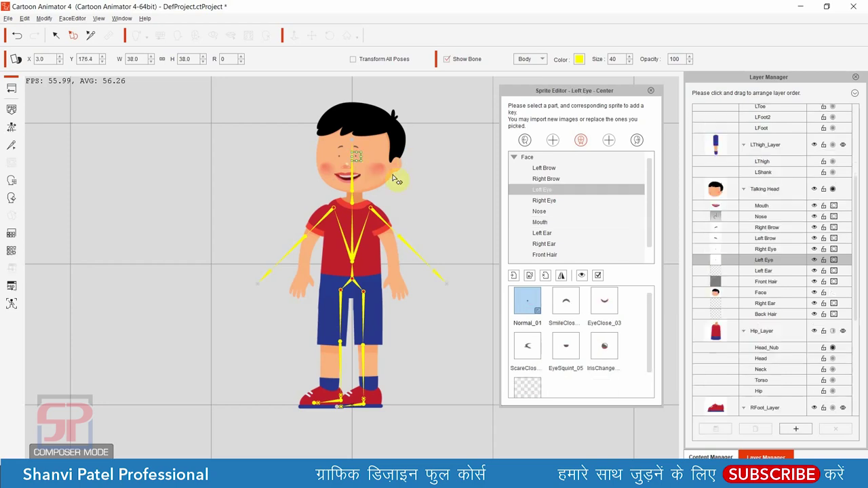
pyautogui.click(529, 276)
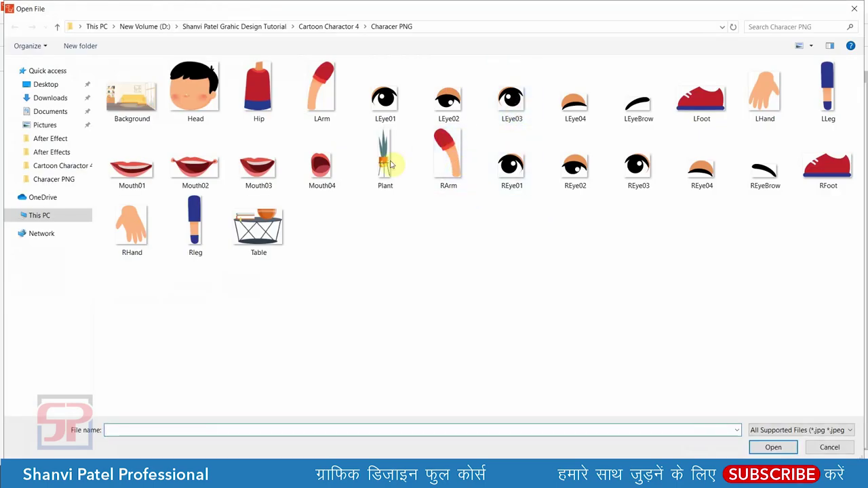
pyautogui.doubleClick(385, 163)
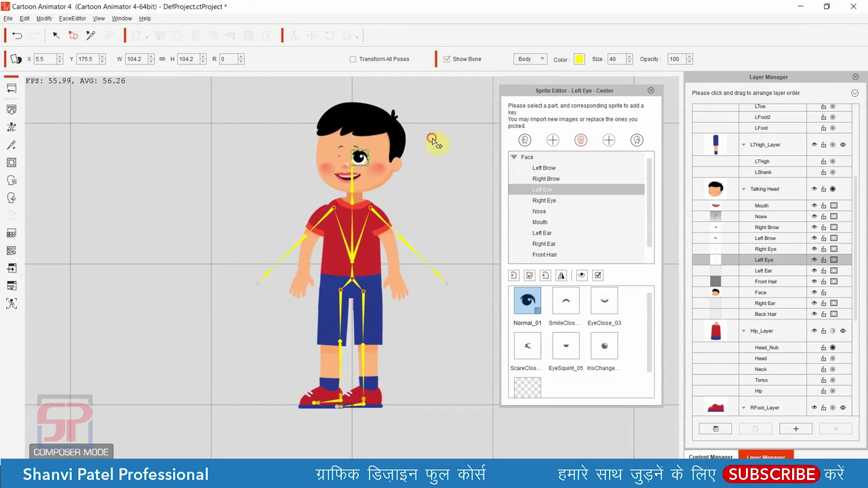
# Replace the Left Brow sprite with the imported LEyeBrow image
pyautogui.click(359, 147)
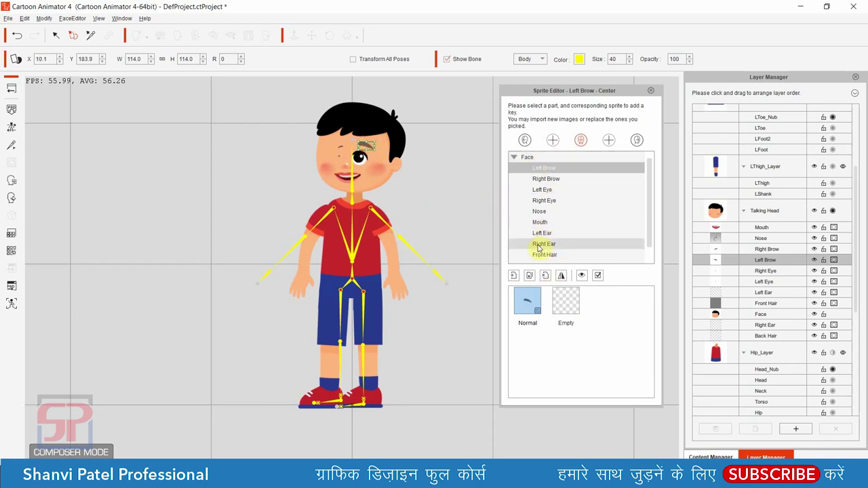
pyautogui.click(529, 275)
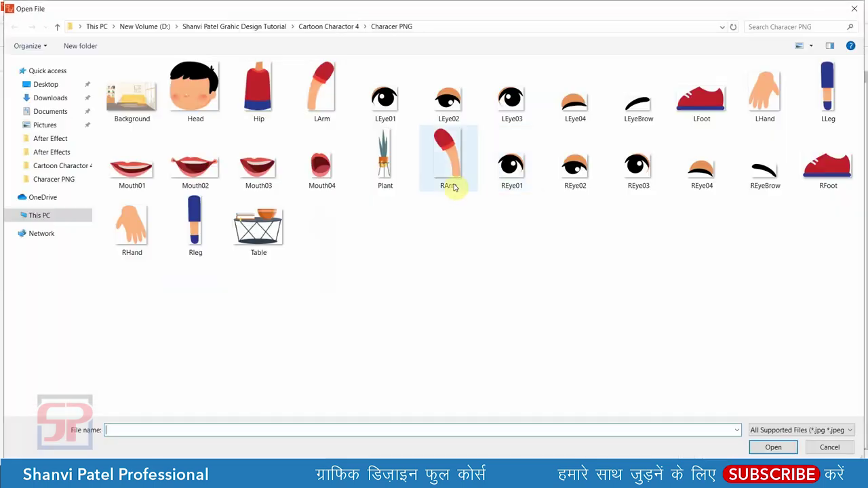
pyautogui.doubleClick(740, 173)
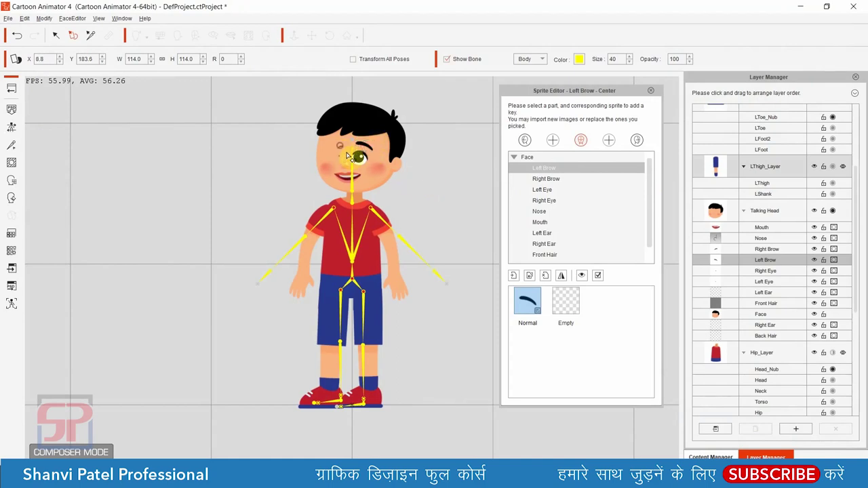
pyautogui.click(347, 156)
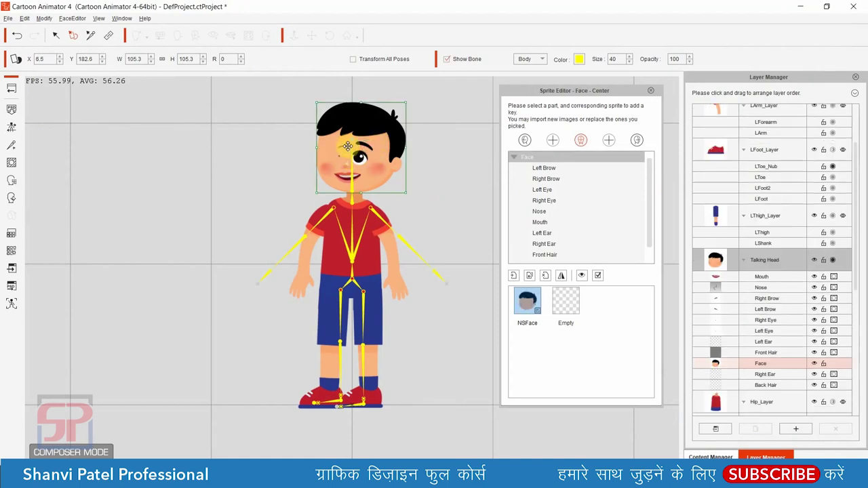
# Import the eye PNG as the Right Eye, enlarging and shifting it to mirror the left eye
pyautogui.click(546, 190)
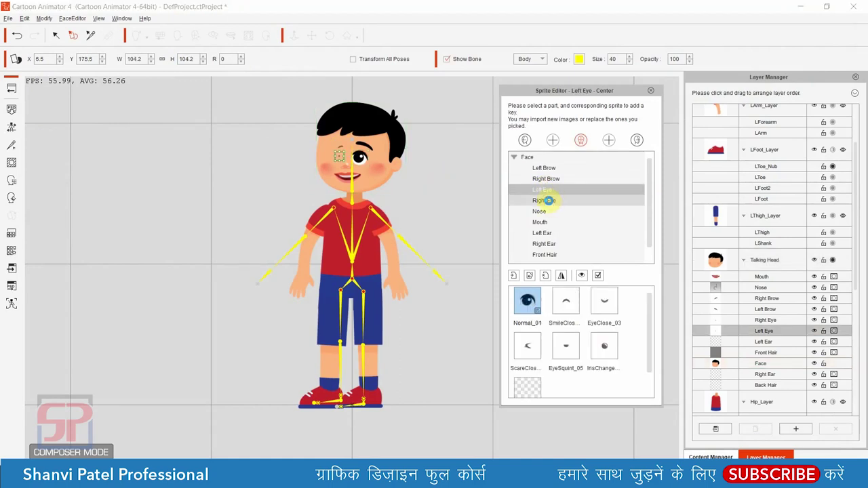
pyautogui.click(549, 202)
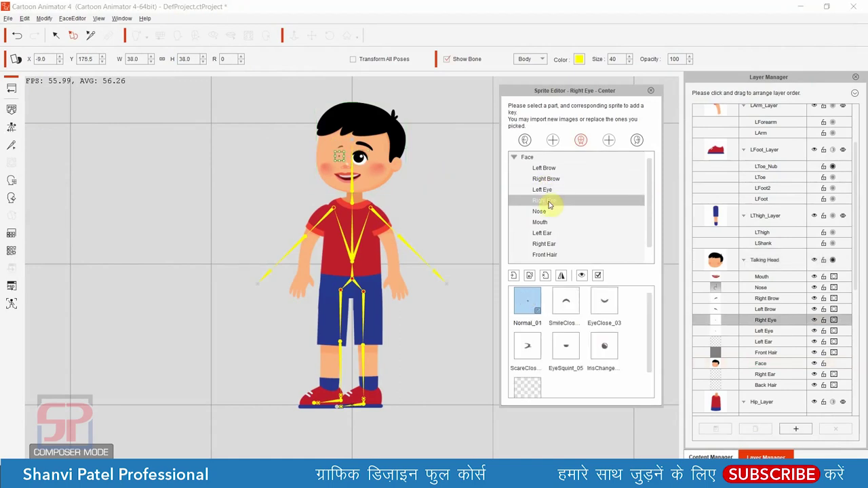
pyautogui.click(530, 275)
pyautogui.click(388, 119)
pyautogui.doubleClick(388, 119)
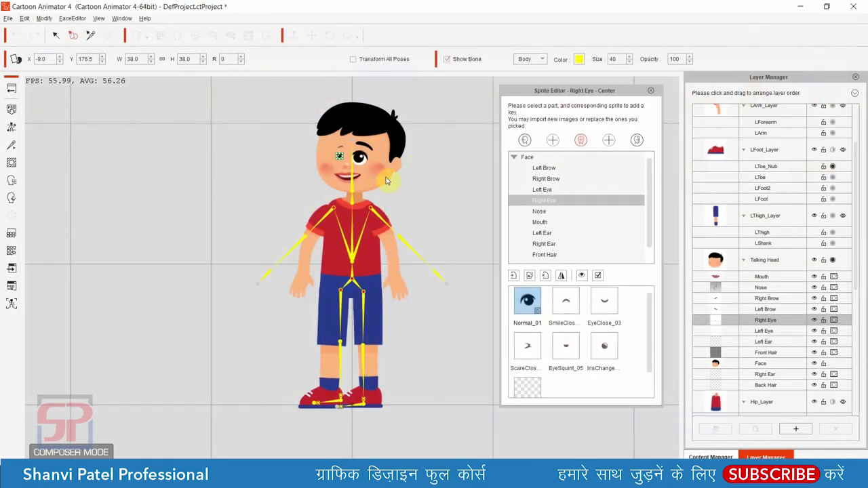
pyautogui.moveTo(346, 154); pyautogui.dragTo(350, 153)
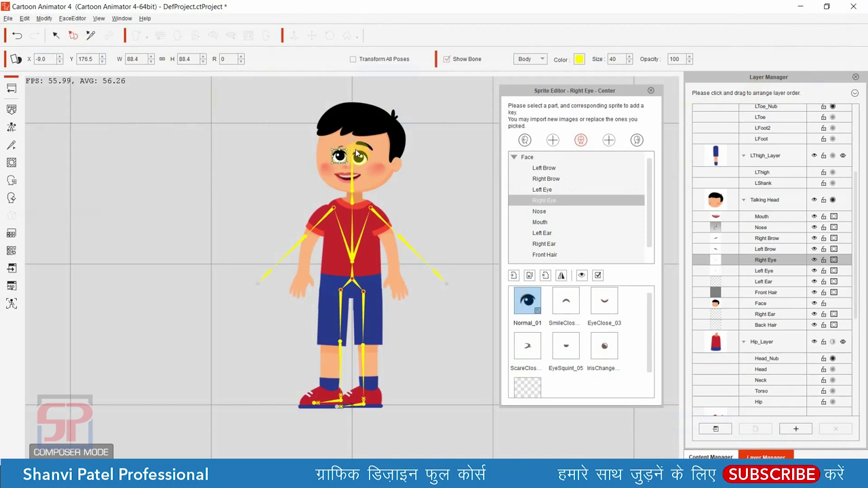
pyautogui.moveTo(341, 156); pyautogui.dragTo(337, 157)
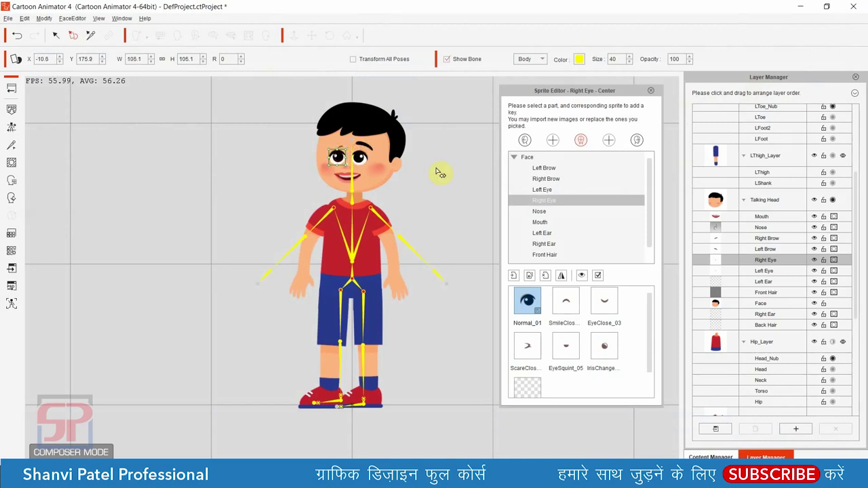
# Import LEyeBrow as the Right Brow sprite and close the Sprite Editor
pyautogui.click(339, 144)
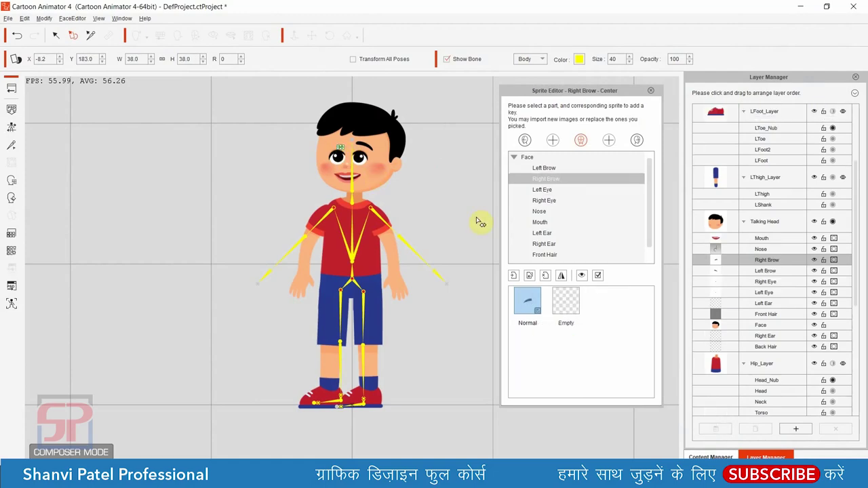
pyautogui.click(527, 277)
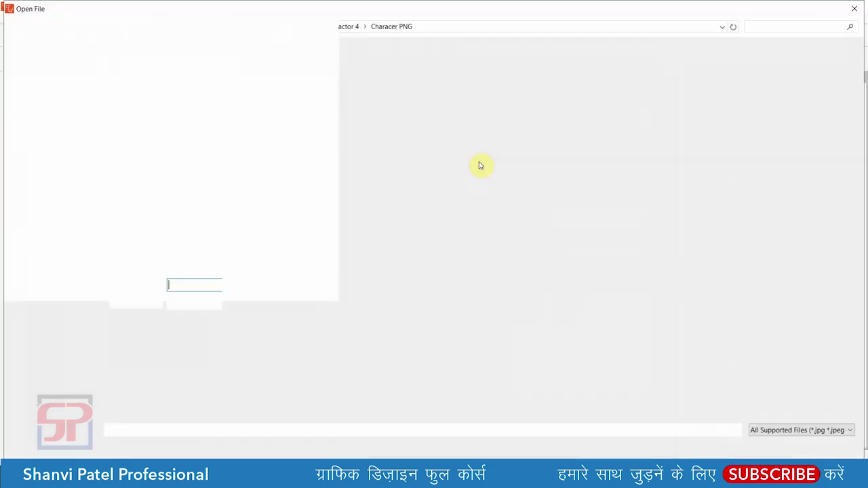
pyautogui.click(634, 107)
pyautogui.doubleClick(635, 107)
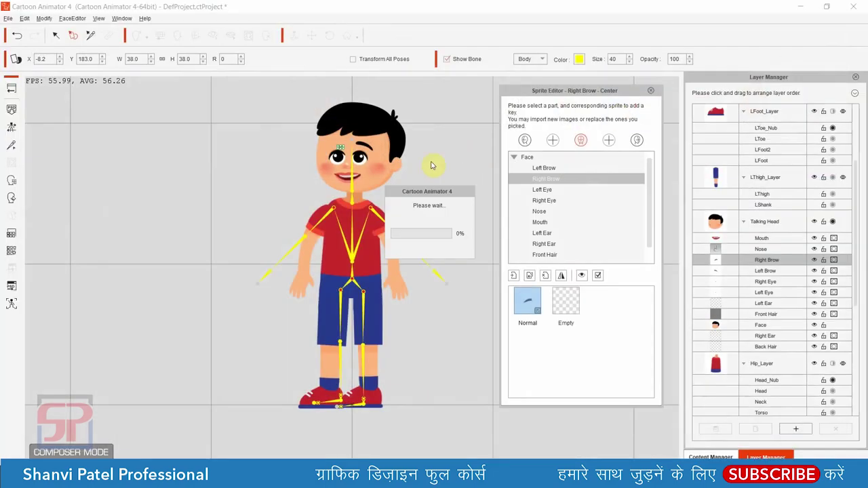
pyautogui.click(359, 158)
pyautogui.click(365, 178)
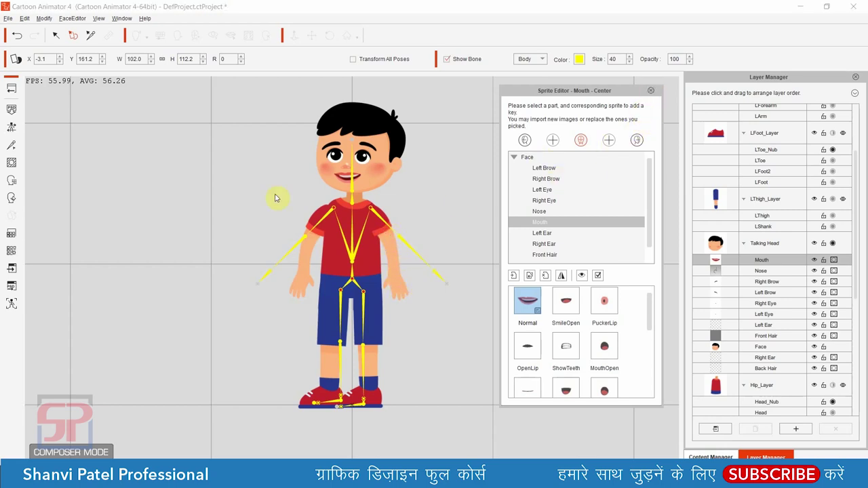
pyautogui.click(653, 91)
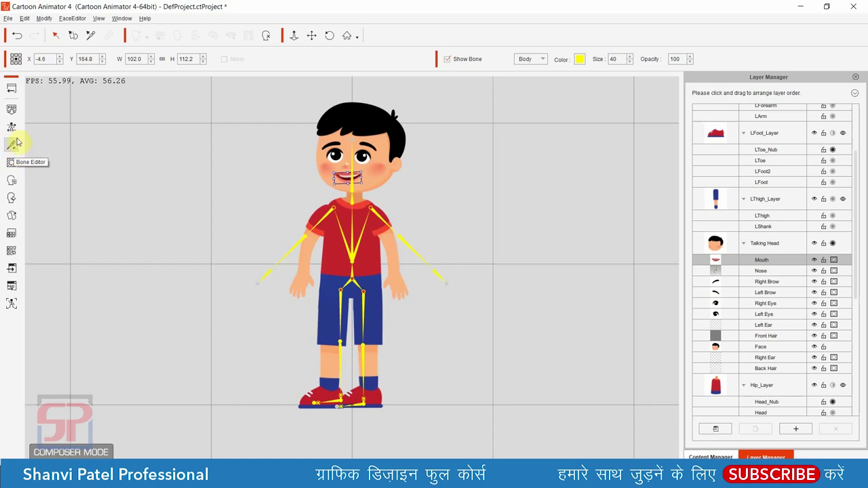
pyautogui.click(11, 148)
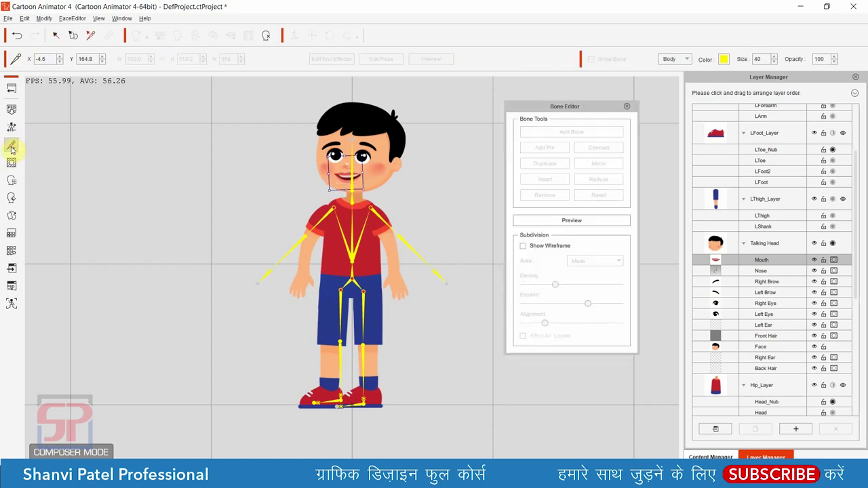
# Shift the left forearm down and left in the Bone Editor
pyautogui.moveTo(576, 111)
pyautogui.mouseDown()
pyautogui.moveTo(564, 102)
pyautogui.moveTo(572, 99)
pyautogui.mouseUp()
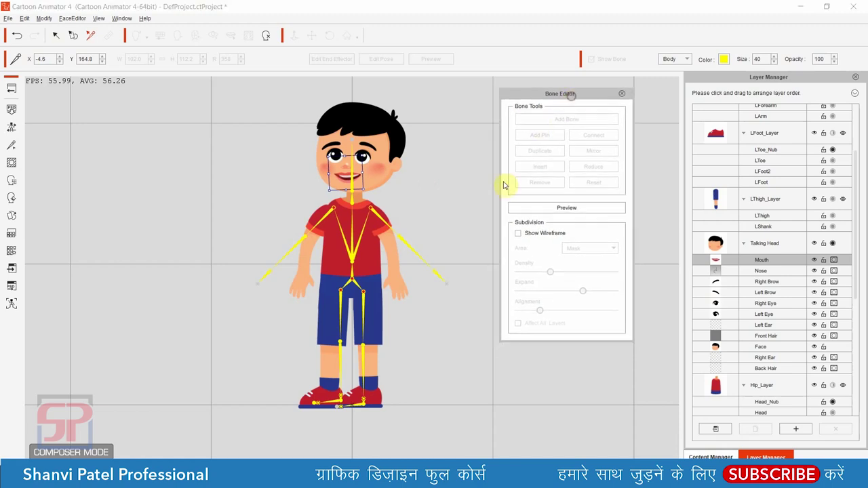
pyautogui.click(405, 237)
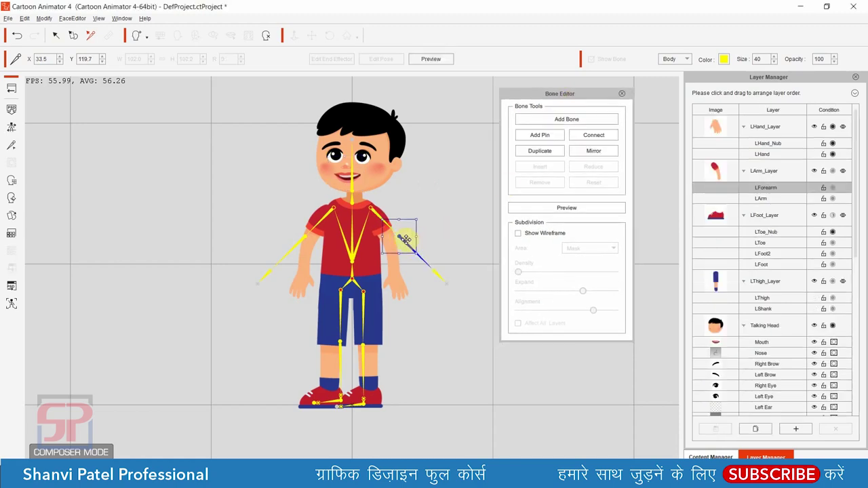
pyautogui.moveTo(405, 239); pyautogui.dragTo(392, 242)
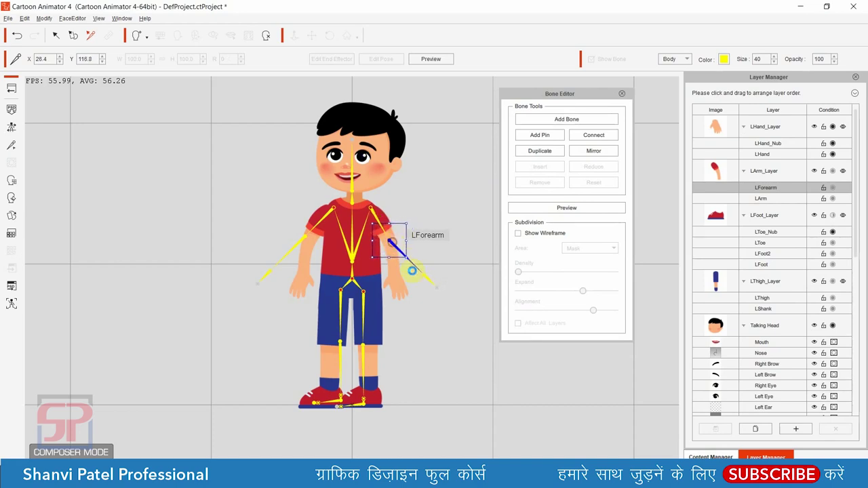
pyautogui.click(426, 280)
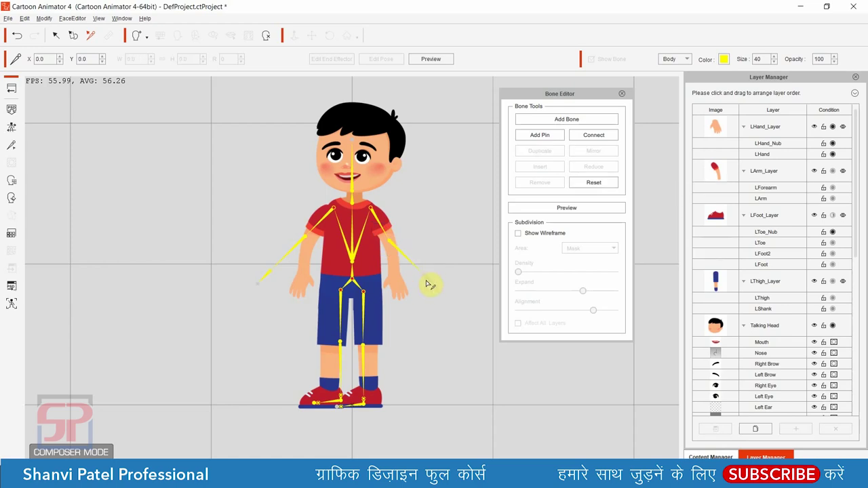
# Move the LHand sprite onto the arm's end and drag LHand_Nub down to the fingertips
pyautogui.click(426, 278)
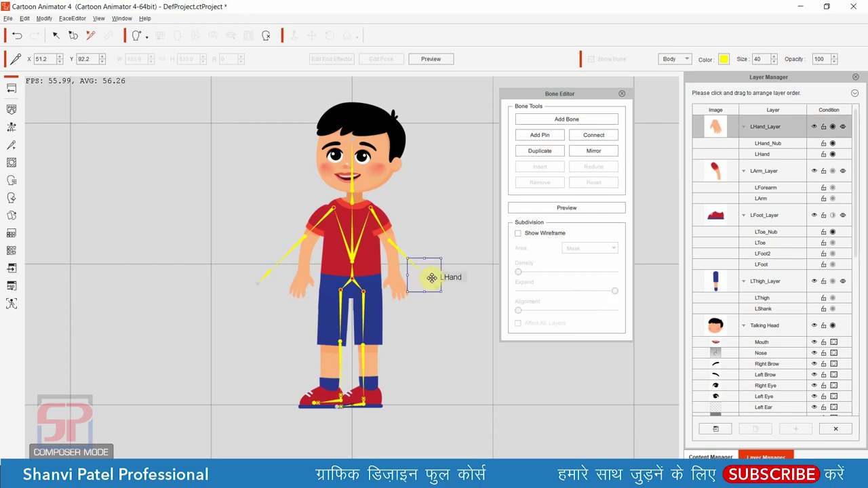
pyautogui.moveTo(410, 277); pyautogui.dragTo(401, 272)
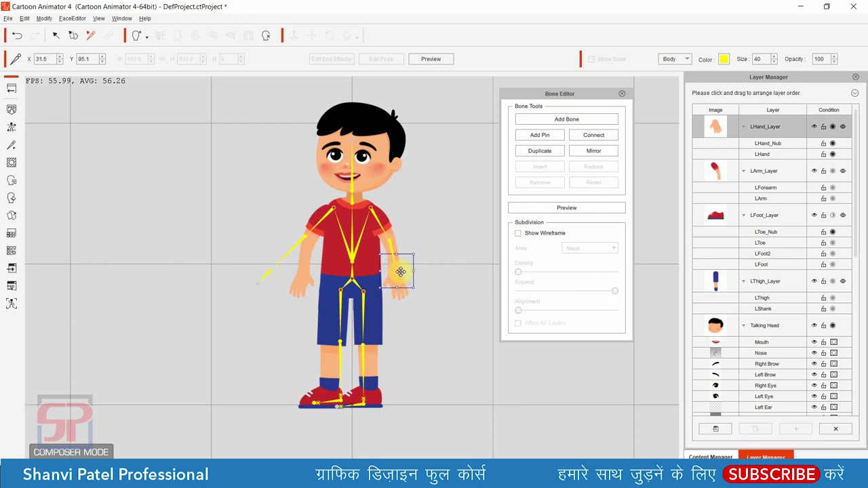
pyautogui.click(447, 288)
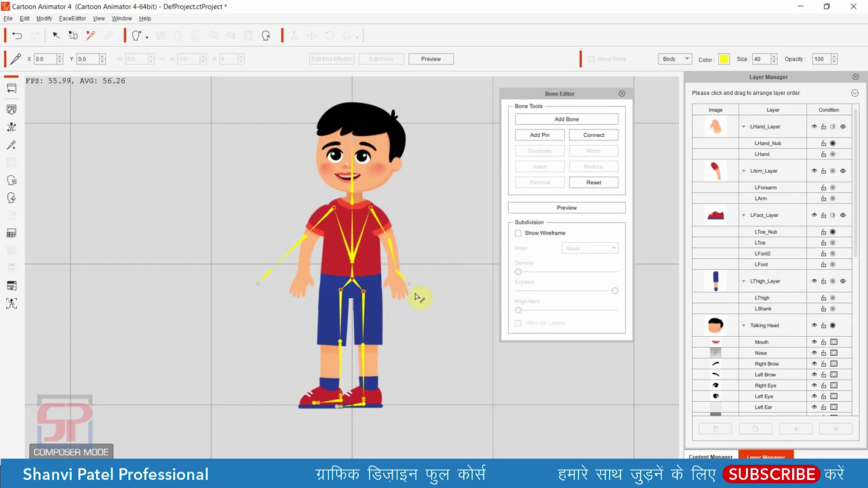
pyautogui.click(411, 290)
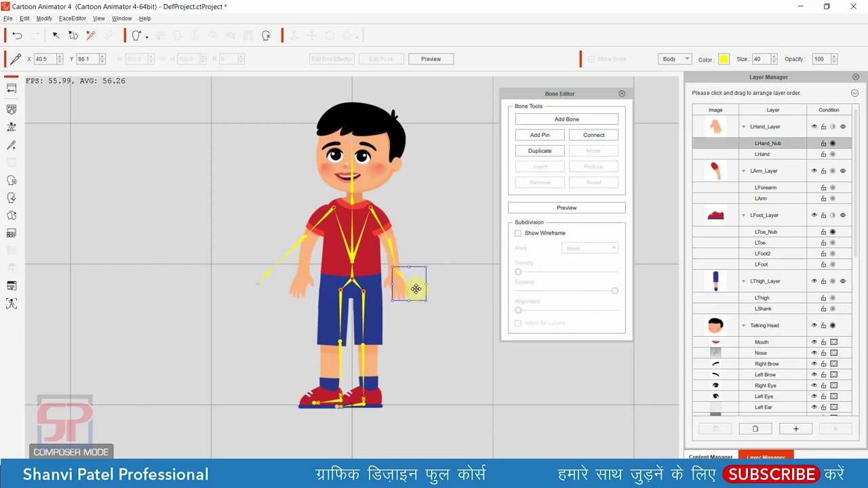
pyautogui.moveTo(414, 287); pyautogui.dragTo(406, 296)
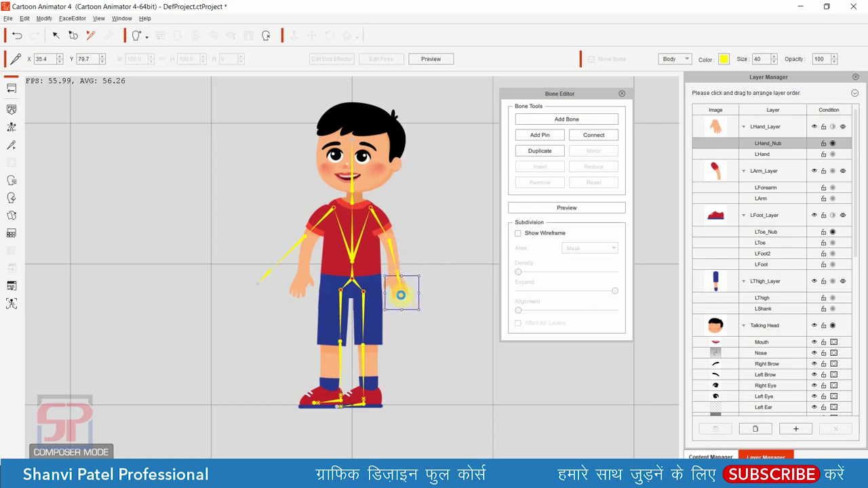
pyautogui.moveTo(402, 296); pyautogui.dragTo(404, 299)
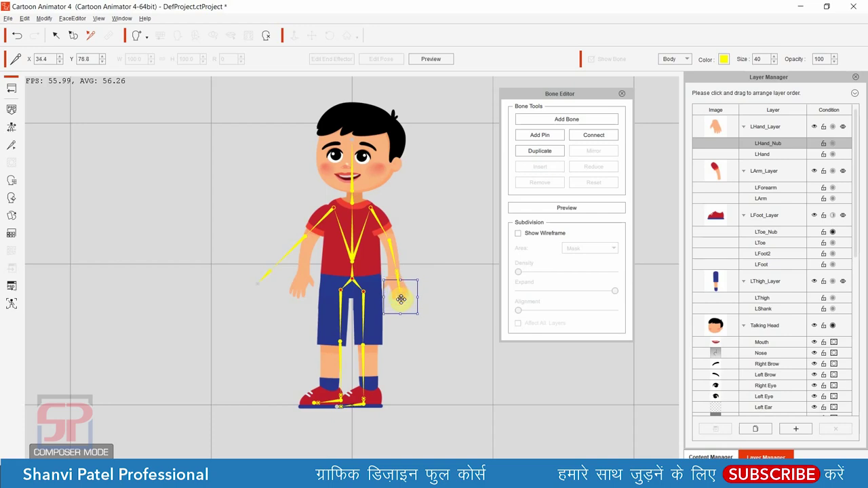
pyautogui.click(442, 269)
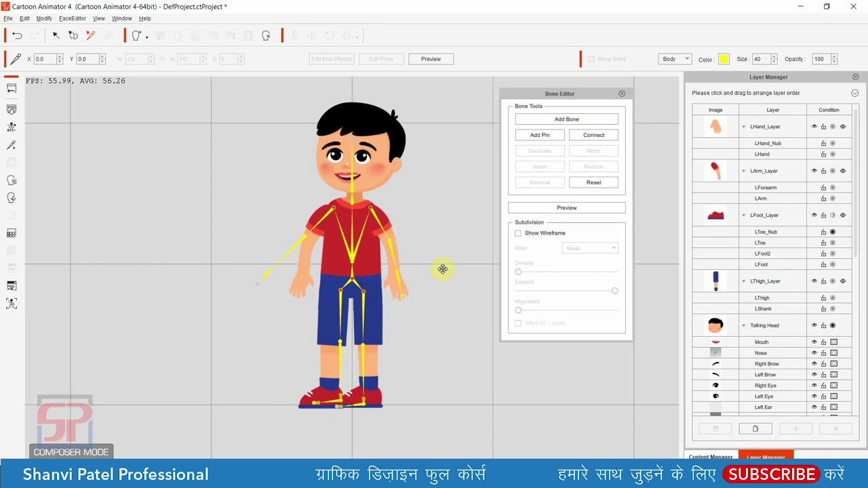
pyautogui.click(307, 241)
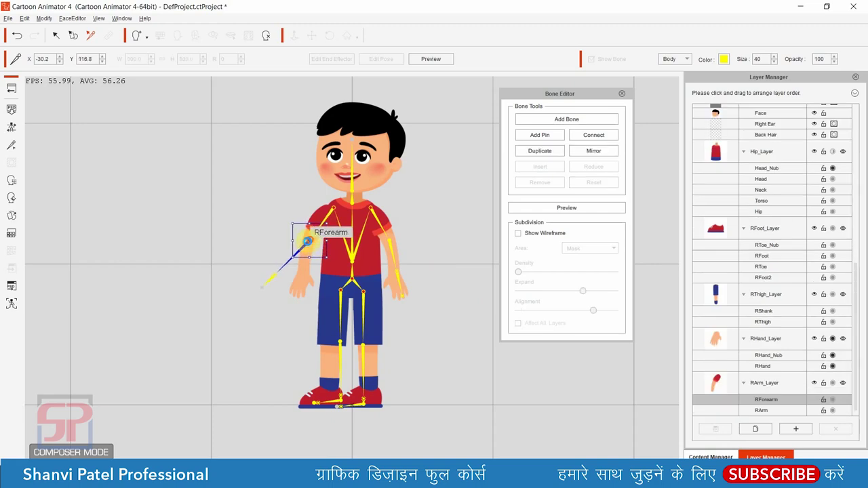
# Nudge the RHand sprite onto the right arm's end and drag RHand_Nub to the fingertips
pyautogui.click(280, 278)
pyautogui.moveTo(296, 275); pyautogui.dragTo(301, 272)
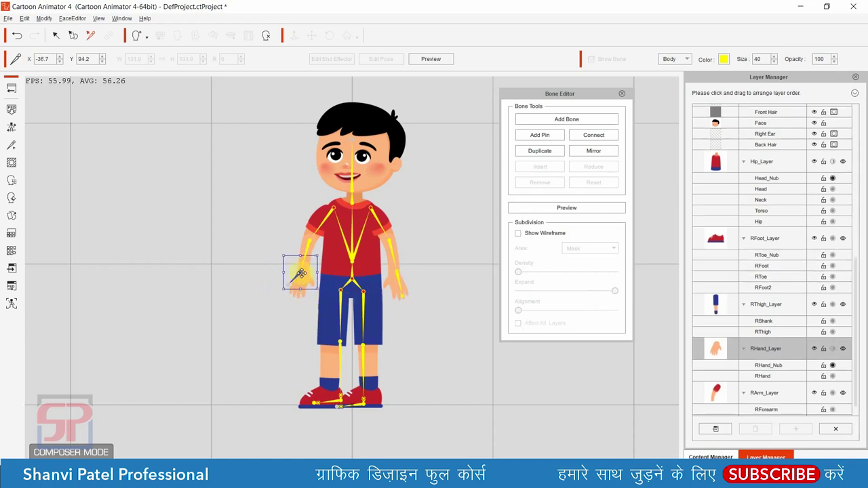
pyautogui.moveTo(300, 271); pyautogui.dragTo(303, 269)
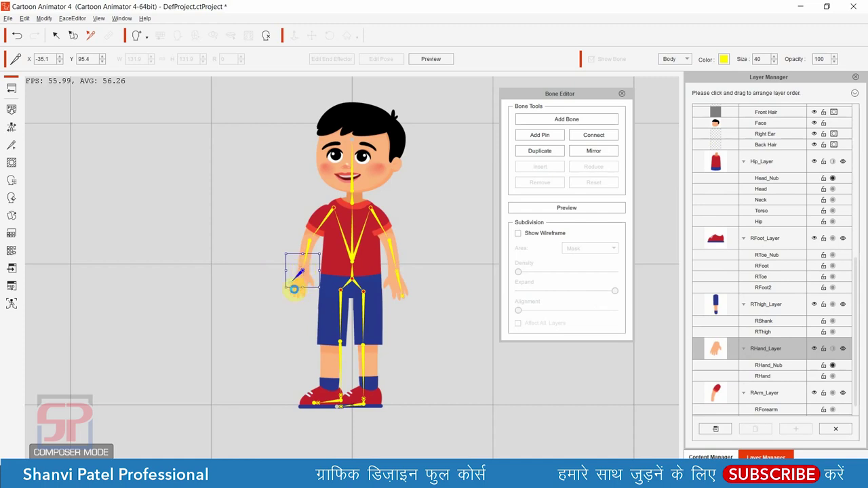
pyautogui.click(257, 300)
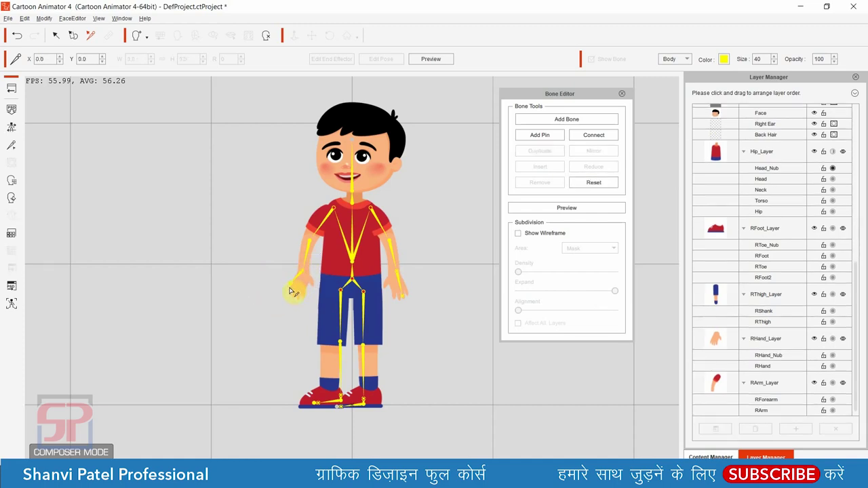
pyautogui.click(291, 288)
pyautogui.moveTo(291, 287); pyautogui.dragTo(299, 299)
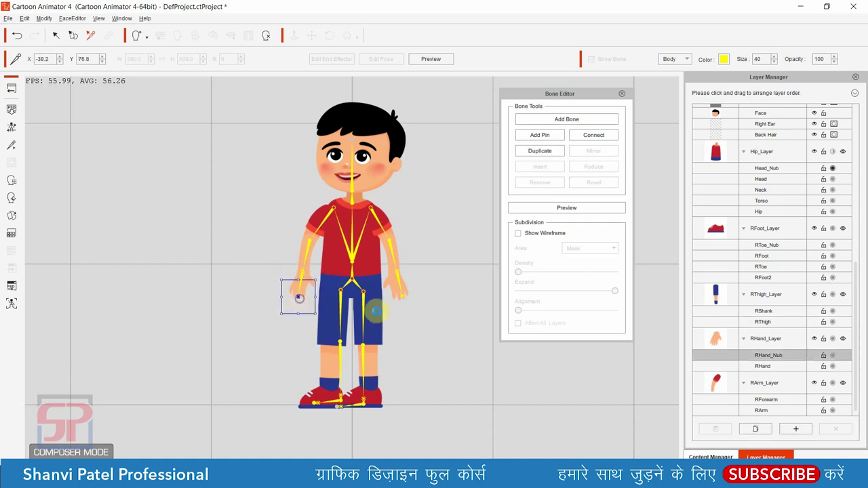
pyautogui.click(448, 272)
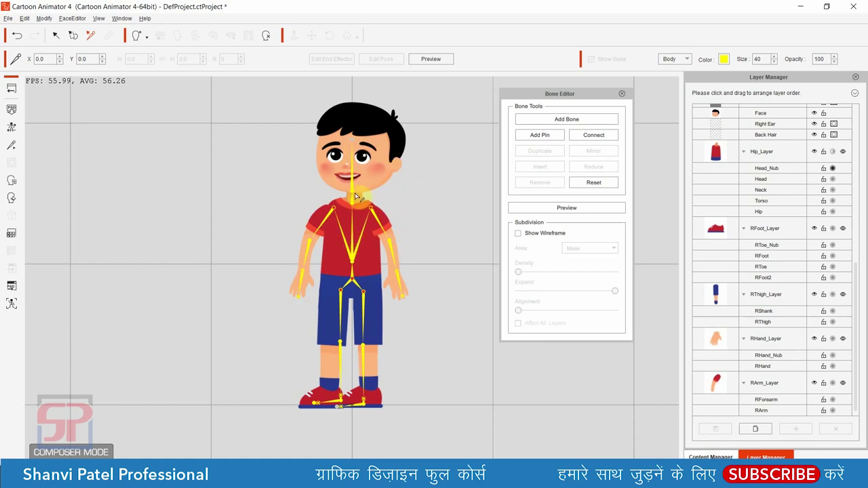
# Raise the Head_Nub bone tip up to the crown of the head
pyautogui.click(352, 136)
pyautogui.moveTo(353, 129); pyautogui.dragTo(353, 116)
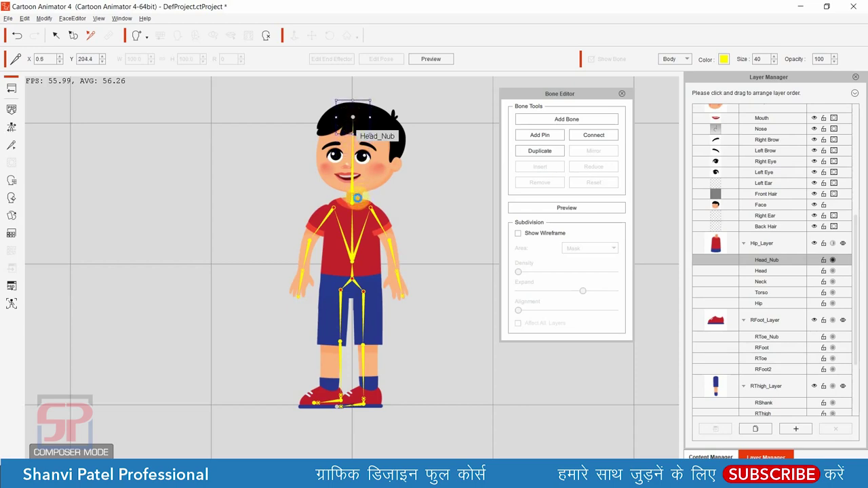
pyautogui.click(440, 214)
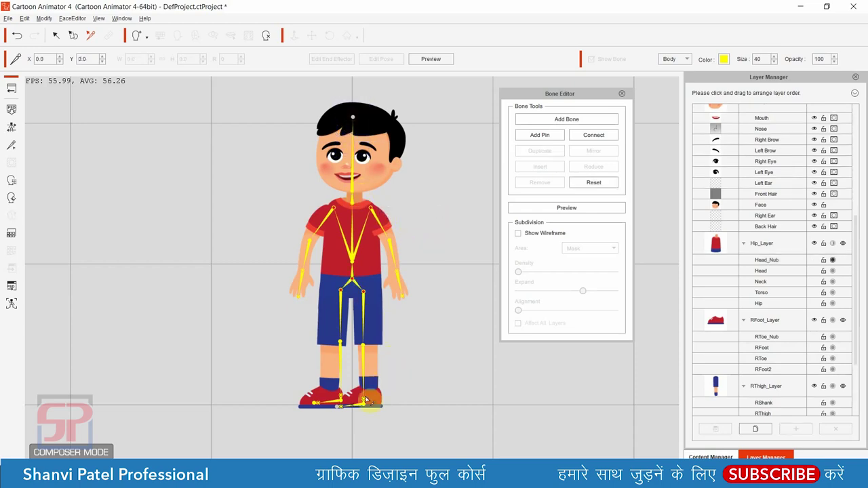
# Reposition the LThigh and RThigh joints at the hips and close the Bone Editor
pyautogui.click(366, 293)
pyautogui.moveTo(370, 290); pyautogui.dragTo(371, 290)
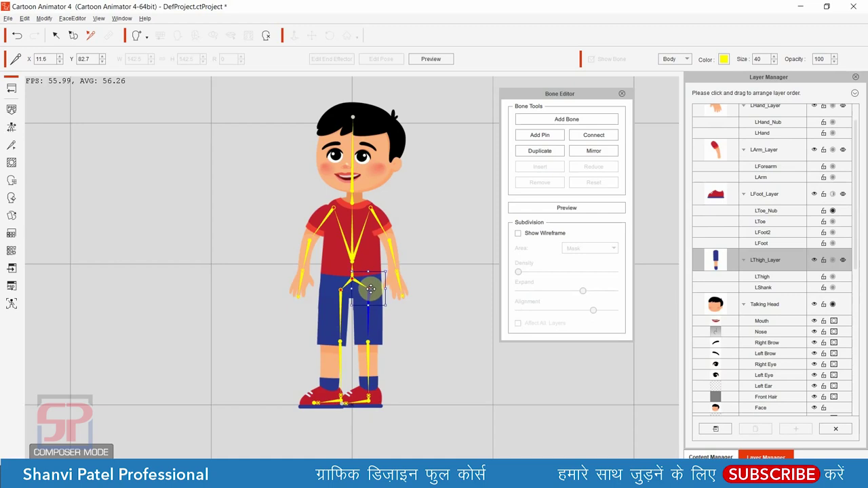
pyautogui.moveTo(372, 289); pyautogui.dragTo(364, 301)
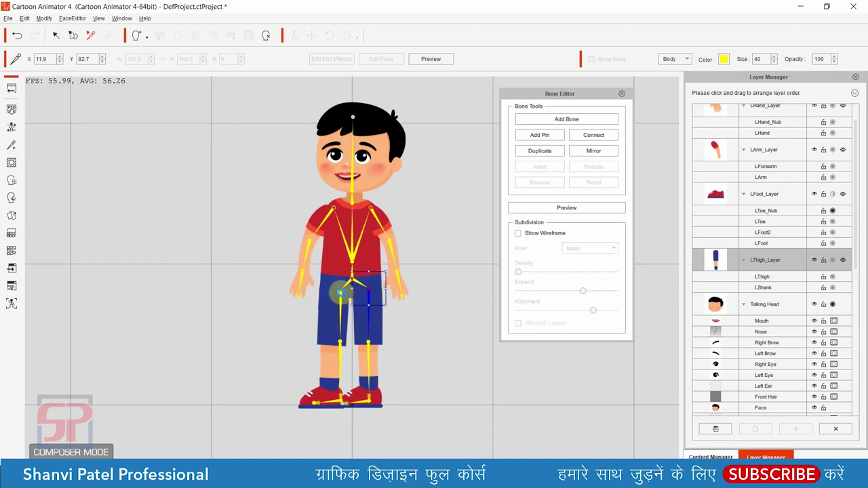
pyautogui.click(337, 292)
pyautogui.moveTo(337, 292); pyautogui.dragTo(333, 290)
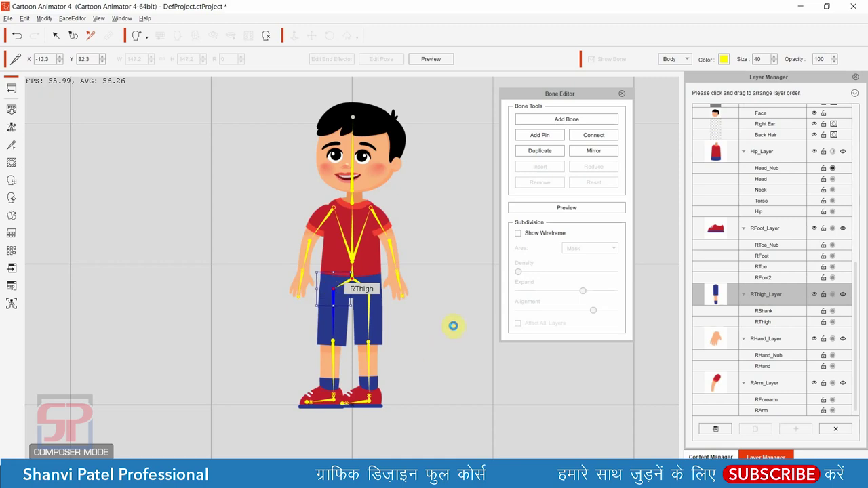
pyautogui.click(375, 114)
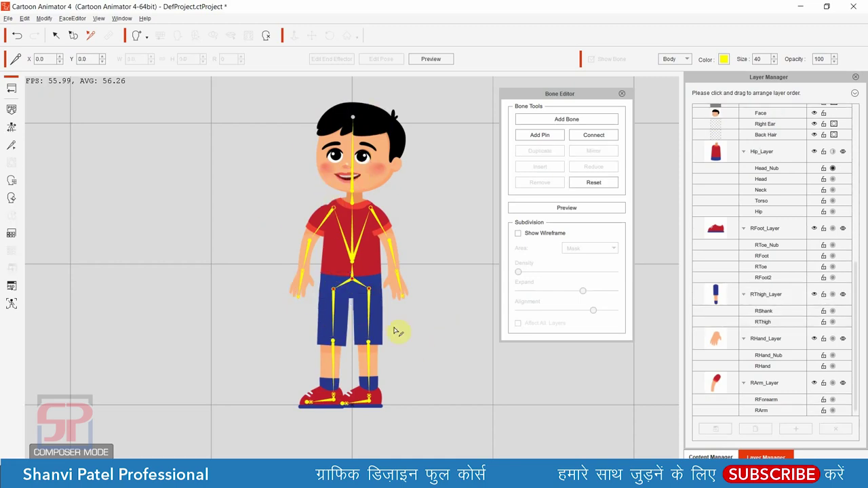
pyautogui.click(622, 92)
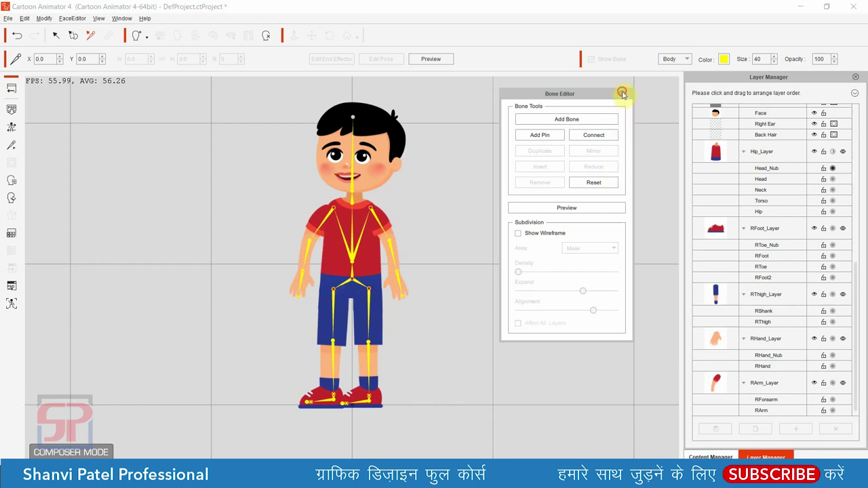
# Collapse the Hip, RFoot, RThigh and RArm layer groups, then go back to the stage
pyautogui.scroll(2, 767, 210)
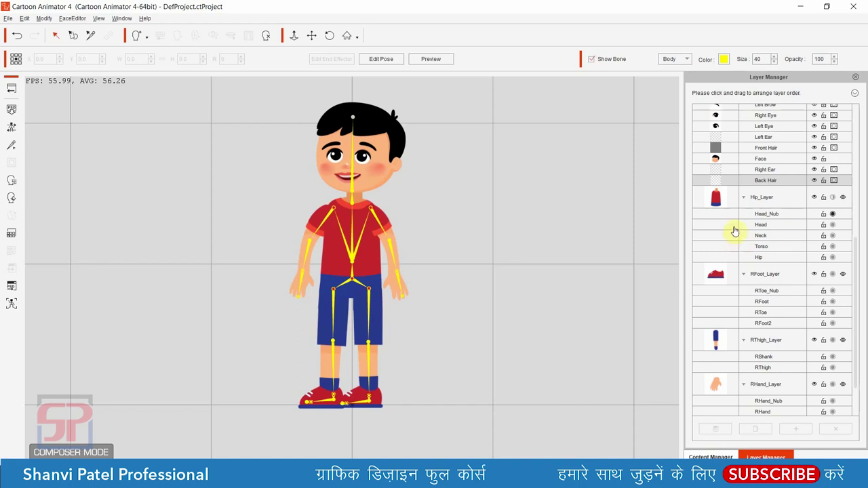
pyautogui.click(744, 201)
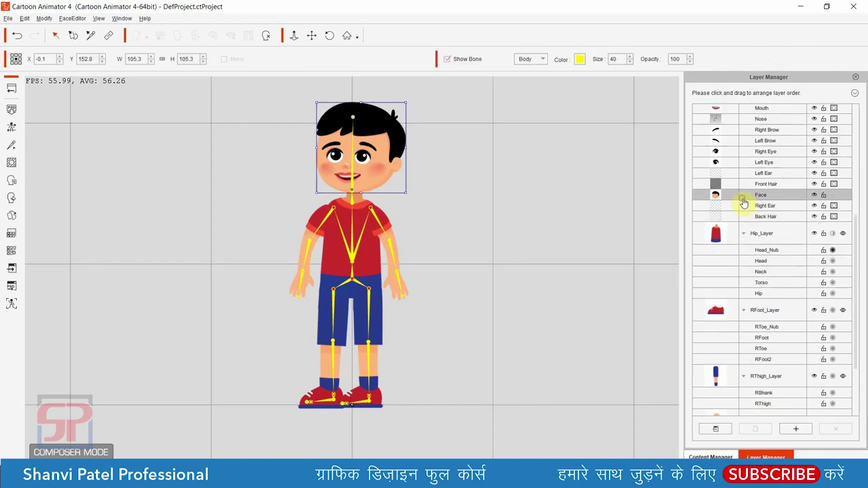
pyautogui.click(743, 232)
pyautogui.click(743, 256)
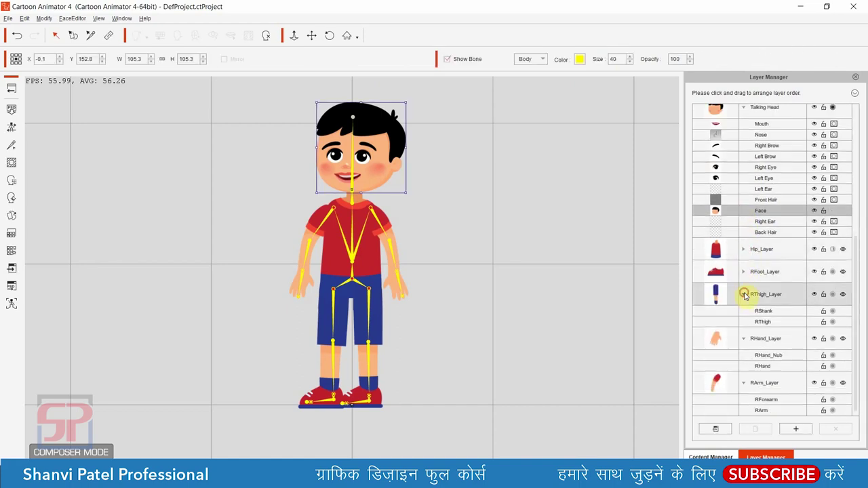
pyautogui.click(744, 294)
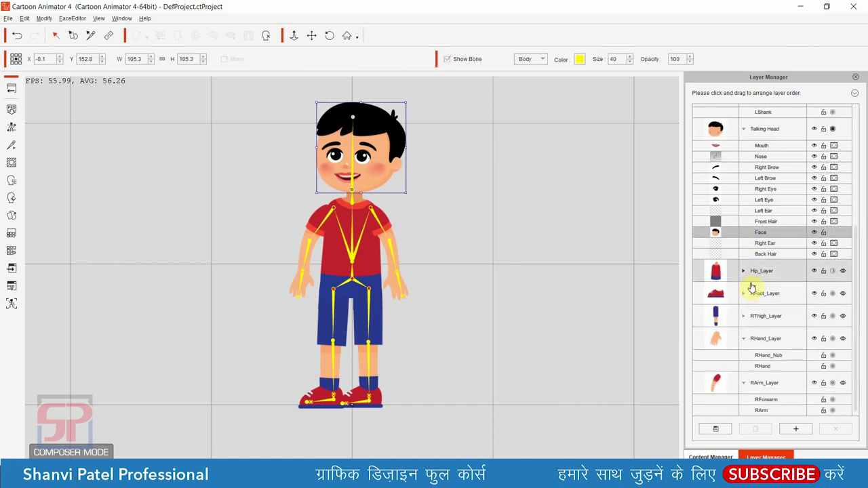
pyautogui.click(744, 383)
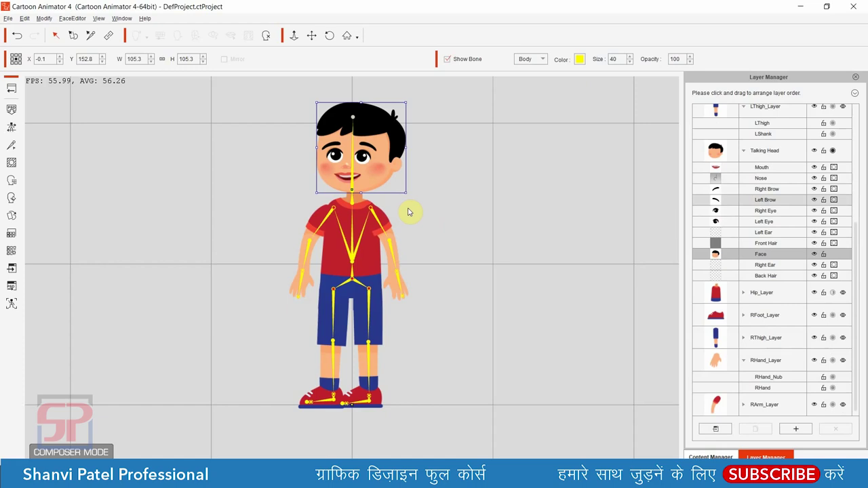
pyautogui.click(11, 86)
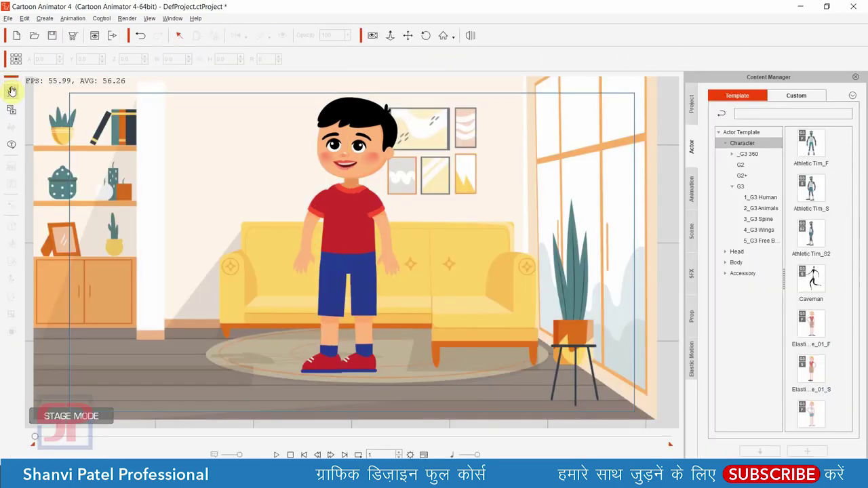
# Reopen the boy in Composer Mode and select his right upper arm (RArm_Layer)
pyautogui.click(342, 225)
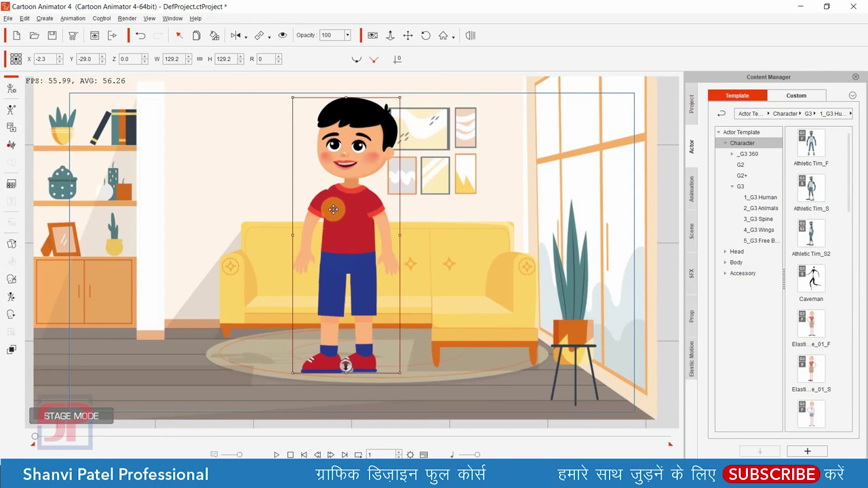
pyautogui.click(11, 87)
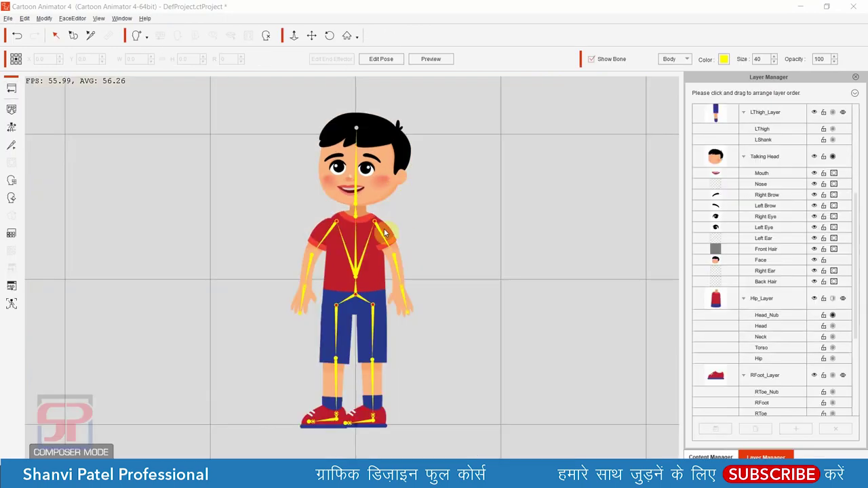
pyautogui.click(325, 234)
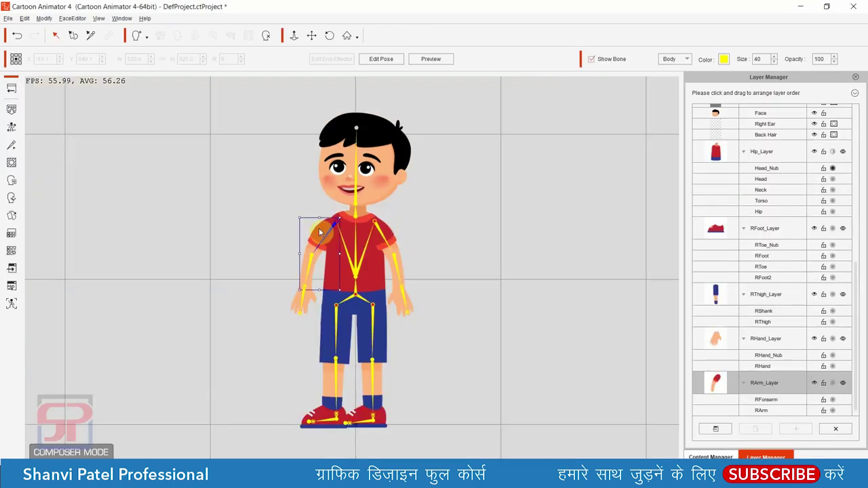
# Nudge the RArm and RHand sprites slightly right in the Sprite Editor
pyautogui.click(11, 215)
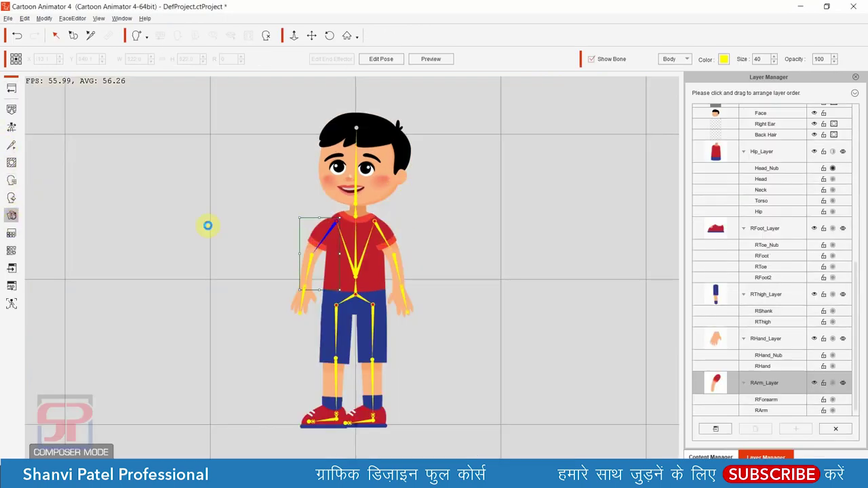
pyautogui.moveTo(316, 232); pyautogui.dragTo(327, 228)
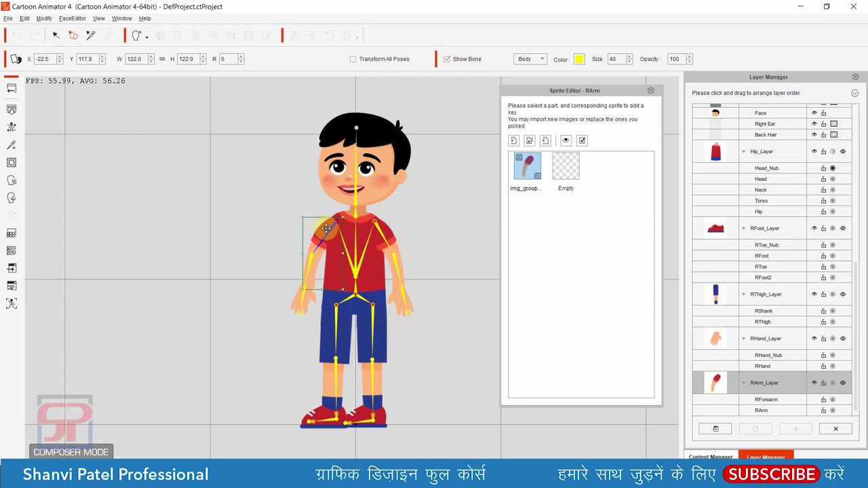
pyautogui.click(302, 303)
pyautogui.moveTo(309, 298); pyautogui.dragTo(313, 298)
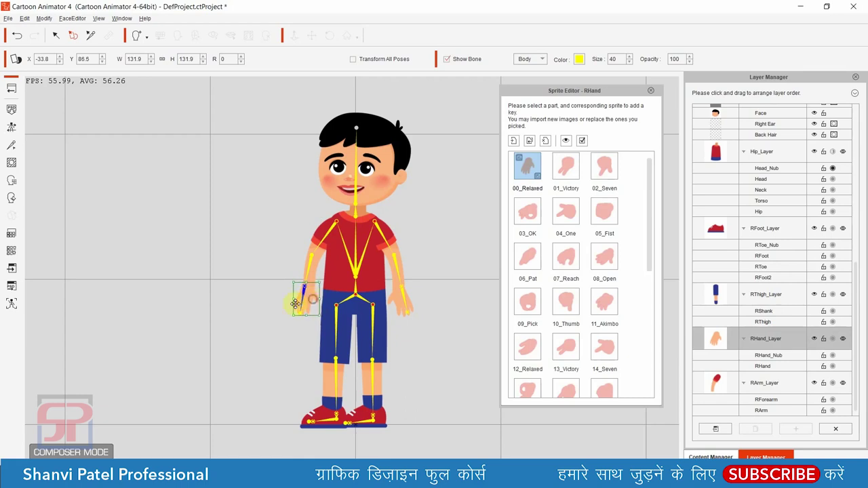
pyautogui.click(650, 88)
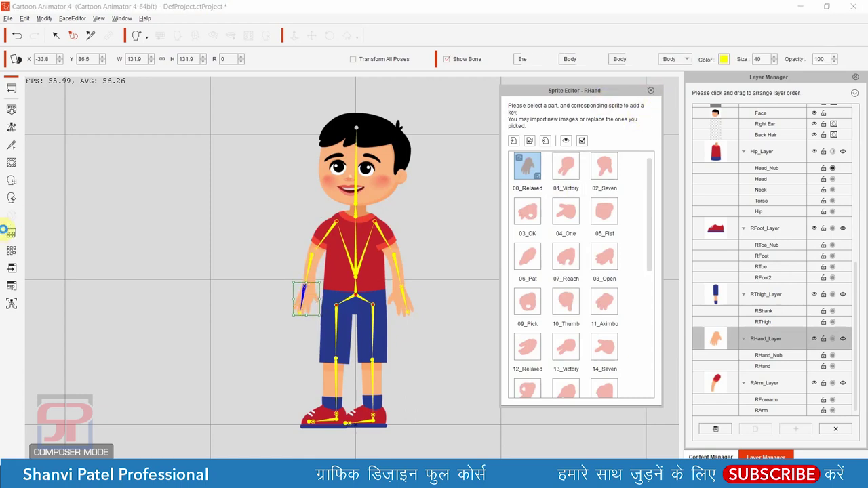
pyautogui.click(650, 89)
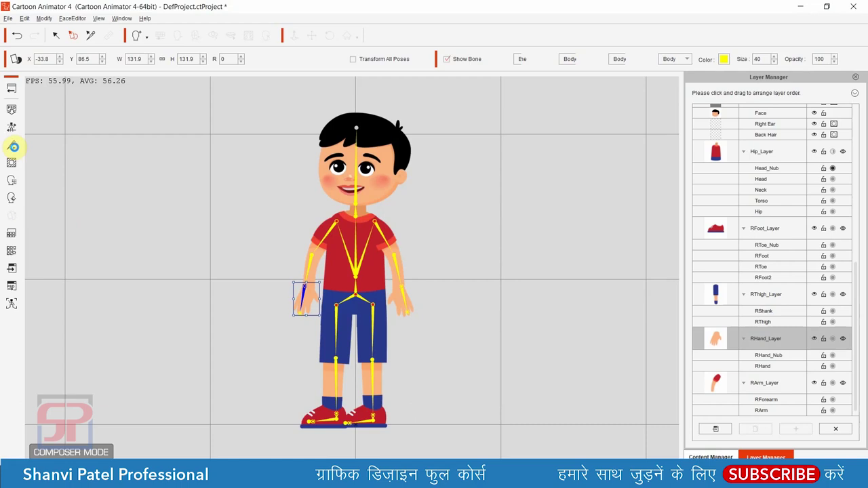
# Nudge the right hand slightly in the Bone Editor, then return to Stage mode
pyautogui.click(13, 148)
pyautogui.click(11, 147)
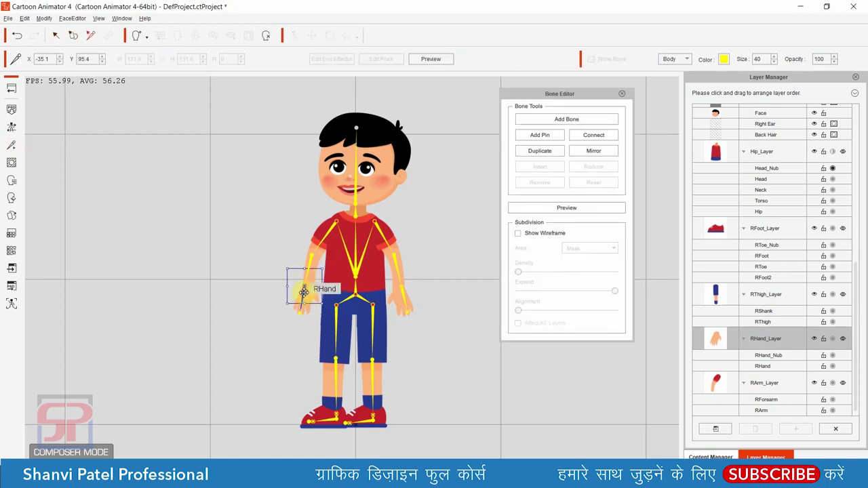
pyautogui.moveTo(306, 292); pyautogui.dragTo(306, 289)
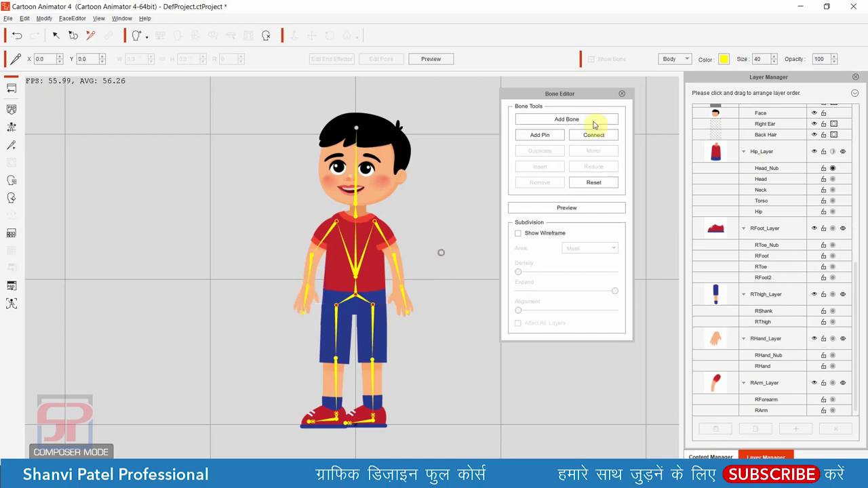
pyautogui.click(622, 94)
pyautogui.click(10, 90)
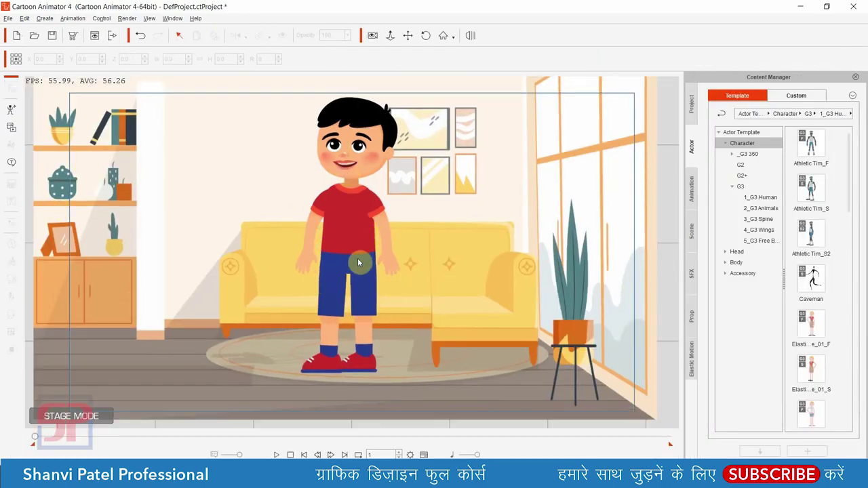
# Drag the boy a few pixels left to about X -4.6, Y -30.0
pyautogui.click(356, 214)
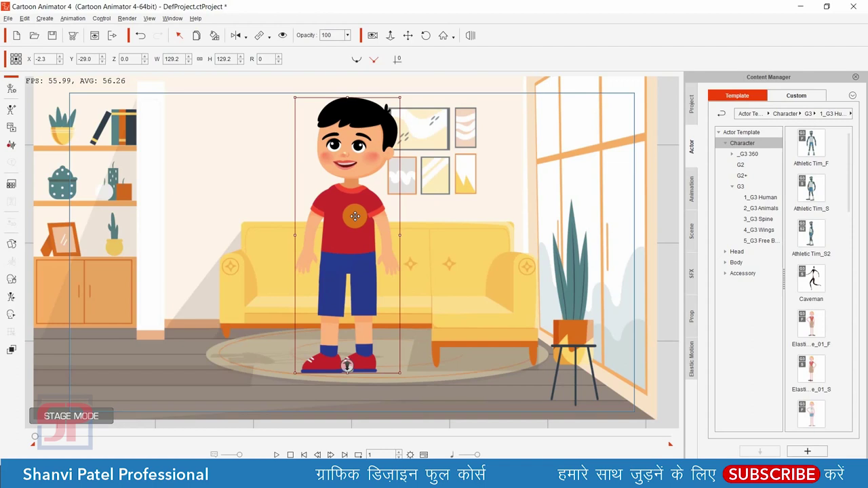
pyautogui.moveTo(355, 216); pyautogui.dragTo(352, 217)
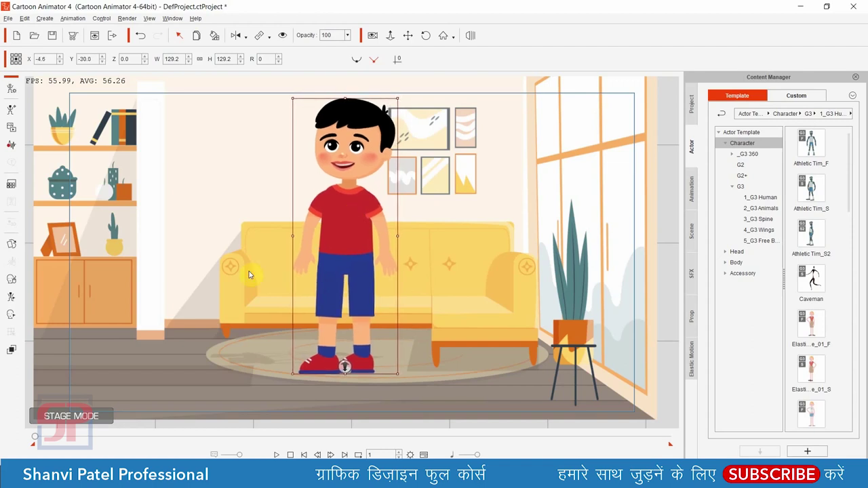
pyautogui.click(348, 248)
# Apply the Walk(2L) motion from the animation library to the boy
pyautogui.click(691, 190)
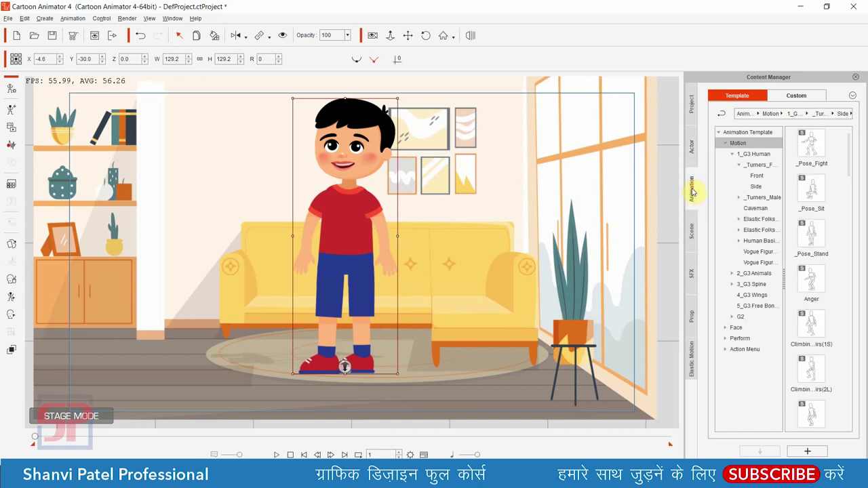
pyautogui.moveTo(370, 245); pyautogui.dragTo(395, 247)
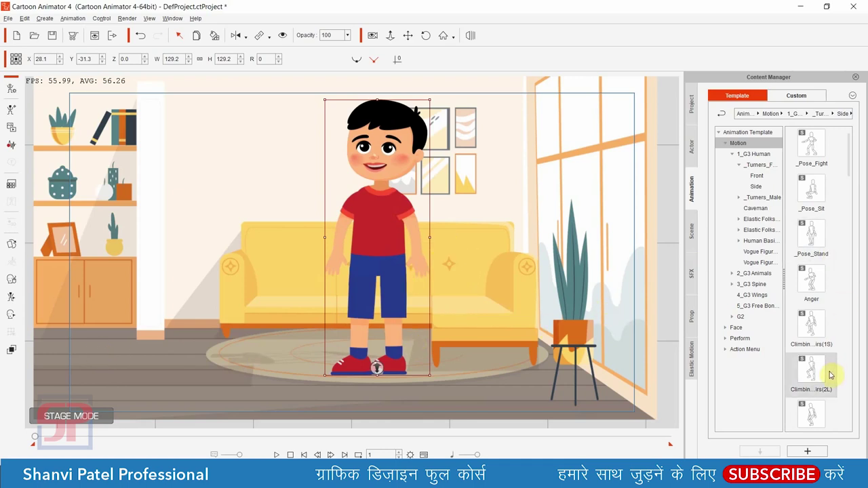
pyautogui.scroll(-5, 831, 373)
pyautogui.scroll(-5, 831, 382)
pyautogui.scroll(-2, 831, 382)
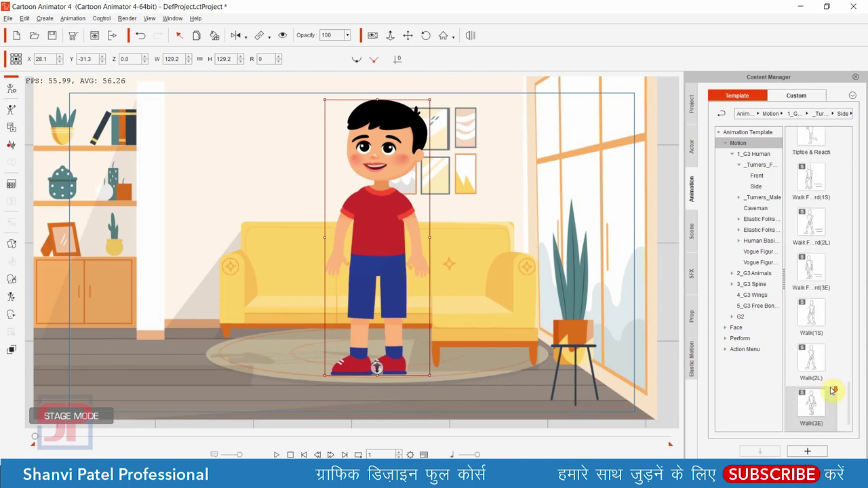
pyautogui.moveTo(814, 363)
pyautogui.mouseDown()
pyautogui.moveTo(743, 367)
pyautogui.moveTo(400, 274)
pyautogui.moveTo(380, 221)
pyautogui.mouseUp()
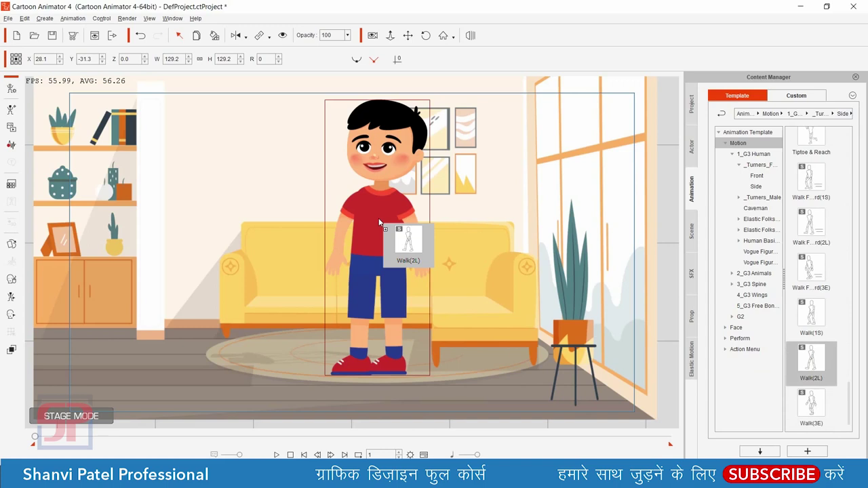
pyautogui.moveTo(379, 223); pyautogui.dragTo(379, 222)
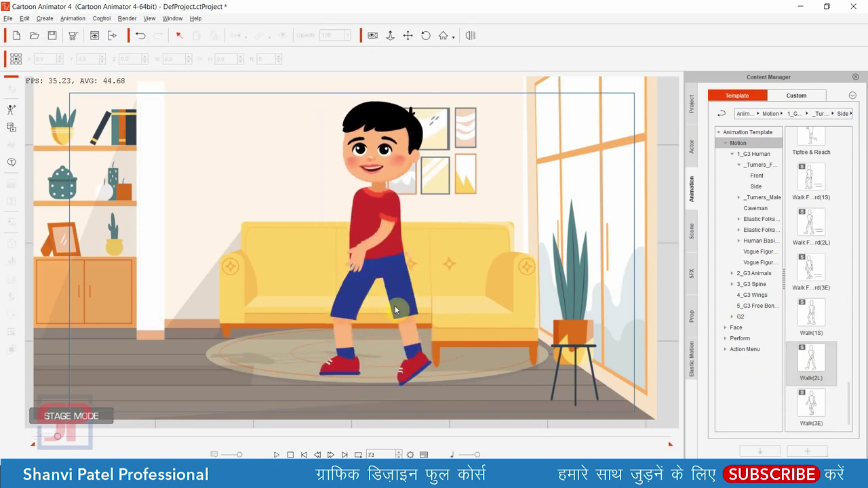
# Scrub the walk to frame 32, then open the boy in Character Composer
pyautogui.moveTo(57, 439)
pyautogui.mouseDown()
pyautogui.moveTo(38, 440)
pyautogui.moveTo(46, 440)
pyautogui.mouseUp()
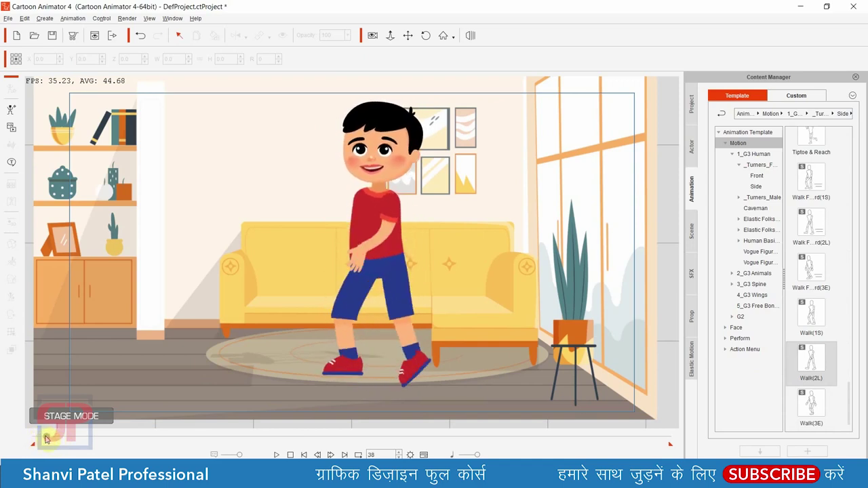
pyautogui.moveTo(46, 439); pyautogui.dragTo(44, 439)
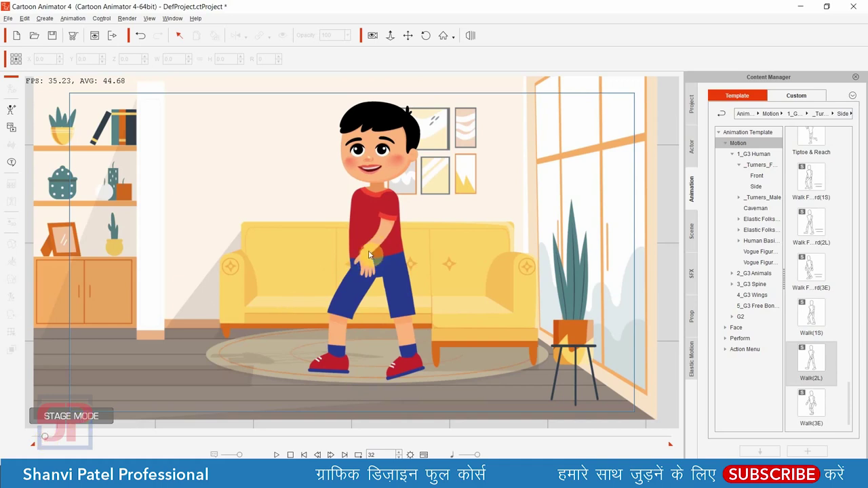
pyautogui.moveTo(367, 251)
pyautogui.mouseDown()
pyautogui.moveTo(340, 257)
pyautogui.moveTo(365, 252)
pyautogui.moveTo(373, 267)
pyautogui.mouseUp()
pyautogui.click(375, 202)
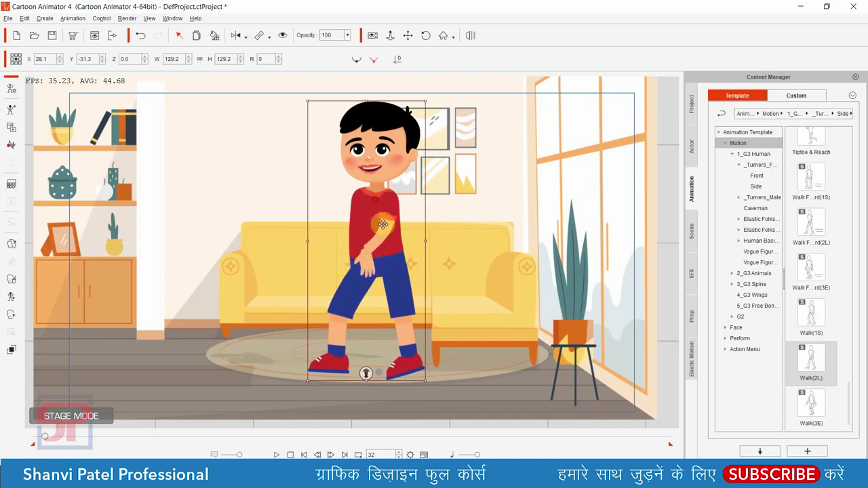
pyautogui.click(10, 87)
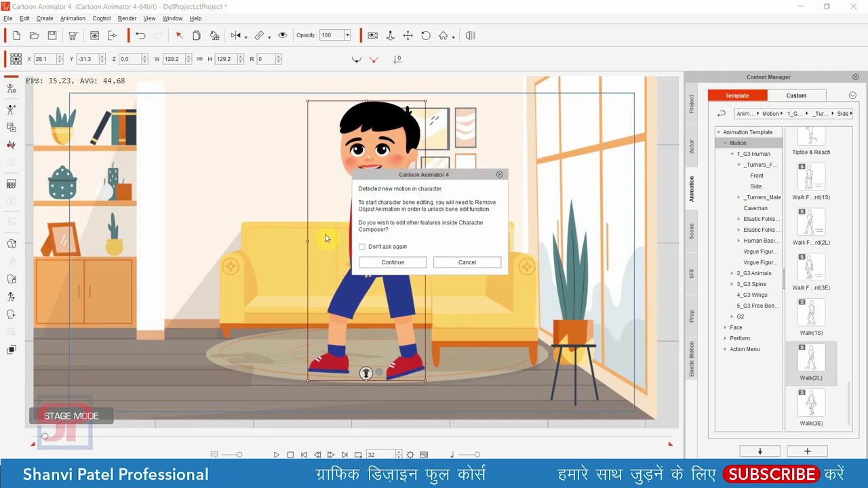
# Confirm the motion warning, add a new bone to the left hand, and close the Bone Editor
pyautogui.click(401, 263)
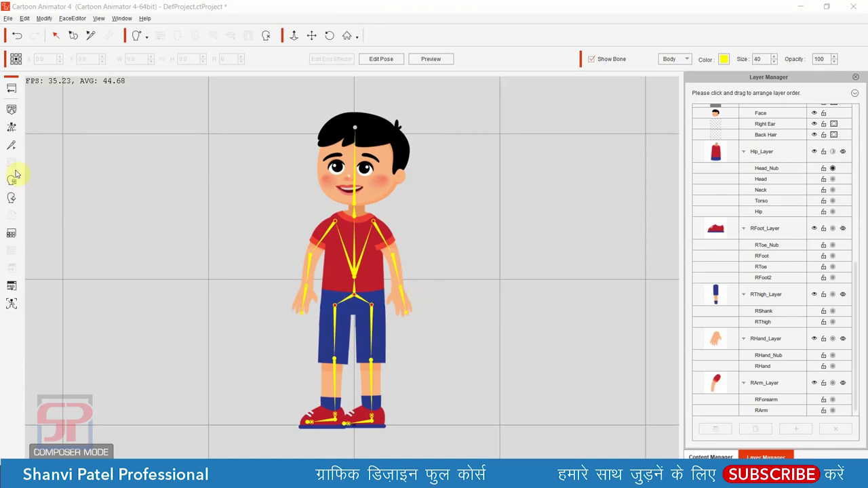
pyautogui.click(11, 145)
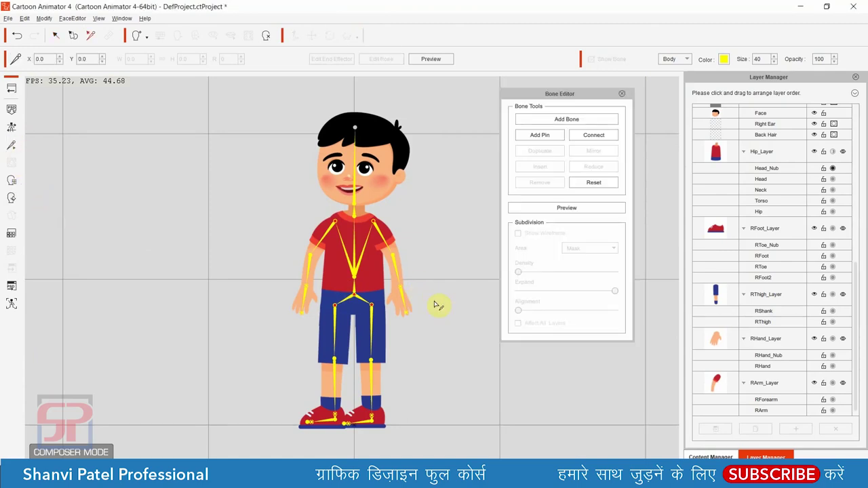
pyautogui.click(399, 287)
pyautogui.moveTo(400, 287); pyautogui.dragTo(399, 285)
pyautogui.click(398, 285)
pyautogui.click(404, 307)
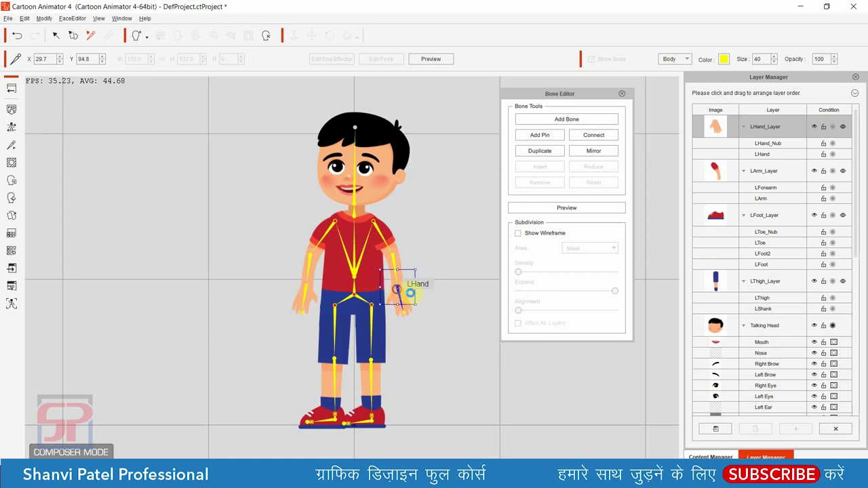
pyautogui.click(458, 300)
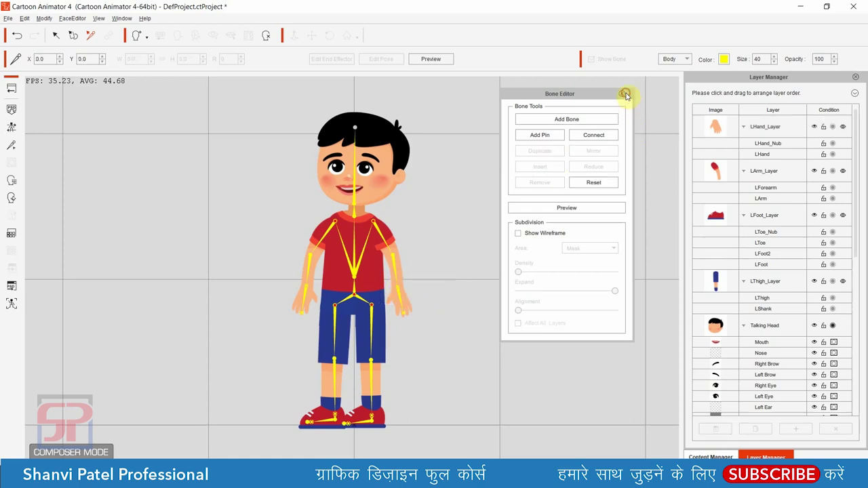
pyautogui.click(13, 91)
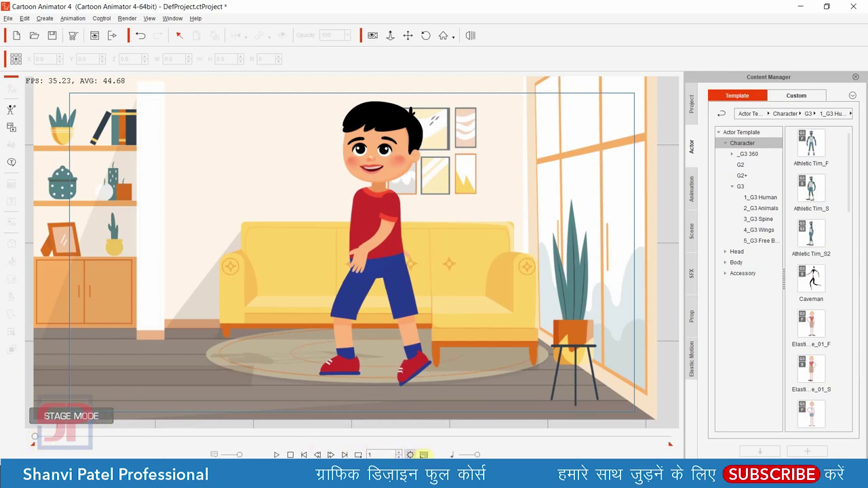
pyautogui.click(421, 454)
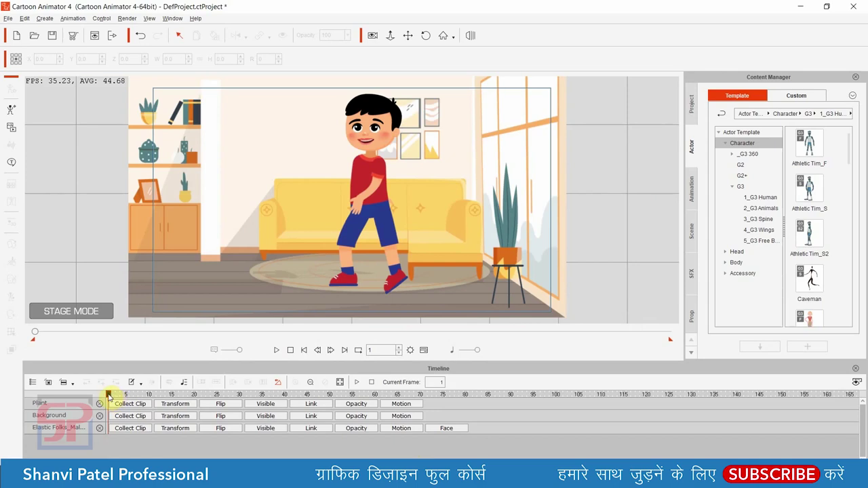
pyautogui.moveTo(108, 395); pyautogui.dragTo(248, 400)
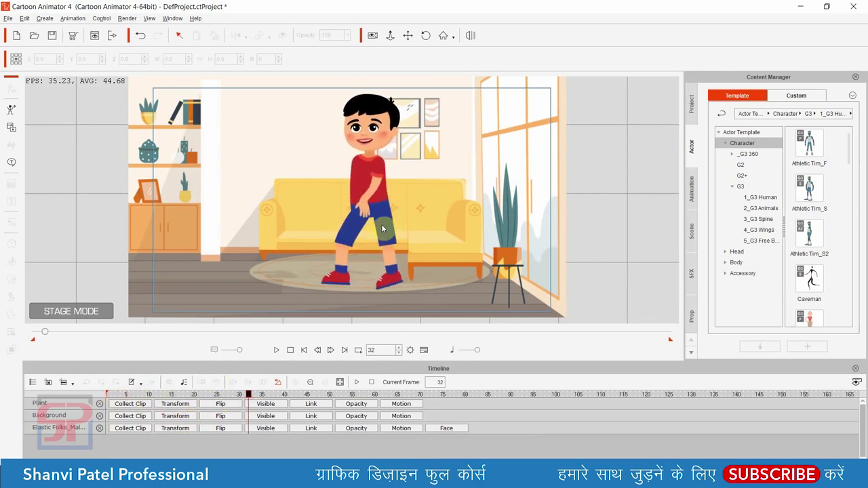
pyautogui.click(319, 249)
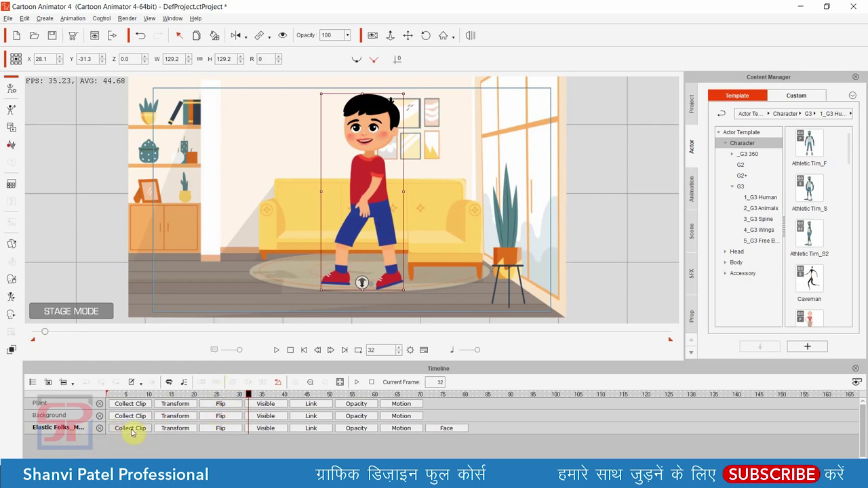
pyautogui.click(401, 428)
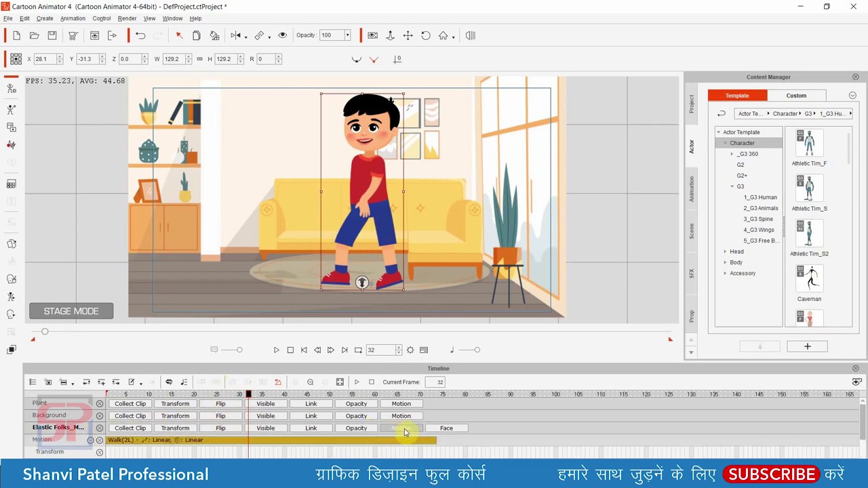
pyautogui.moveTo(248, 394); pyautogui.dragTo(431, 396)
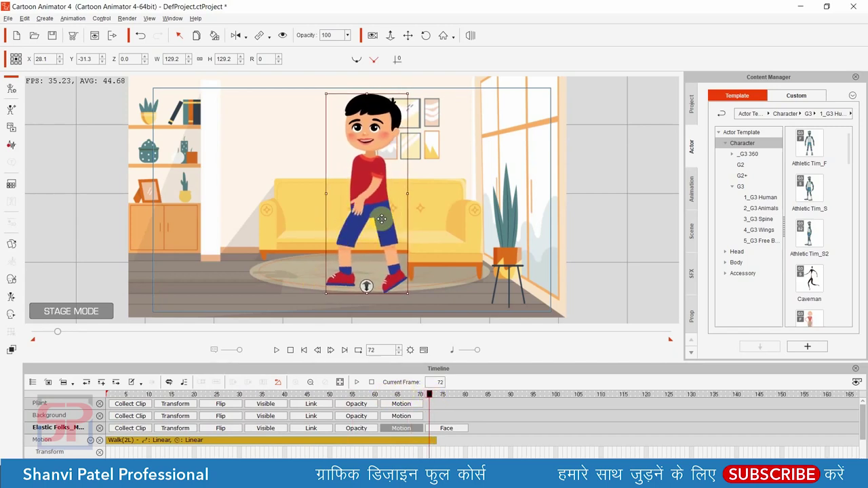
pyautogui.moveTo(381, 218); pyautogui.dragTo(222, 221)
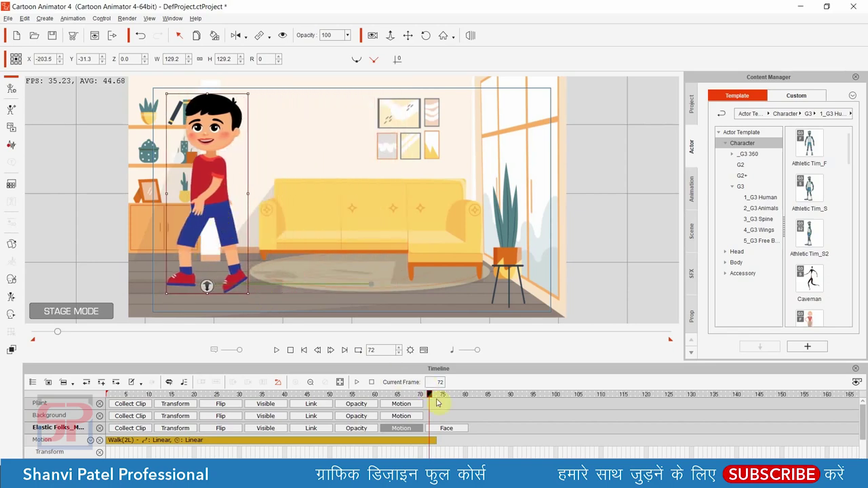
pyautogui.press('space')
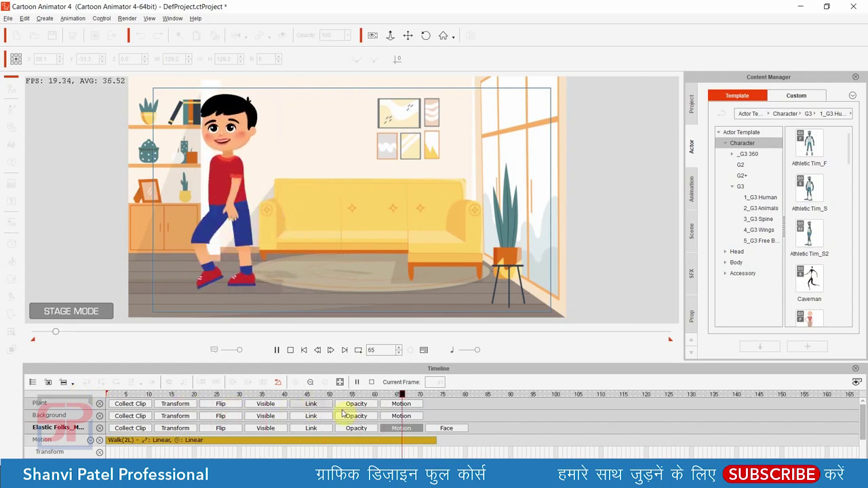
pyautogui.click(379, 394)
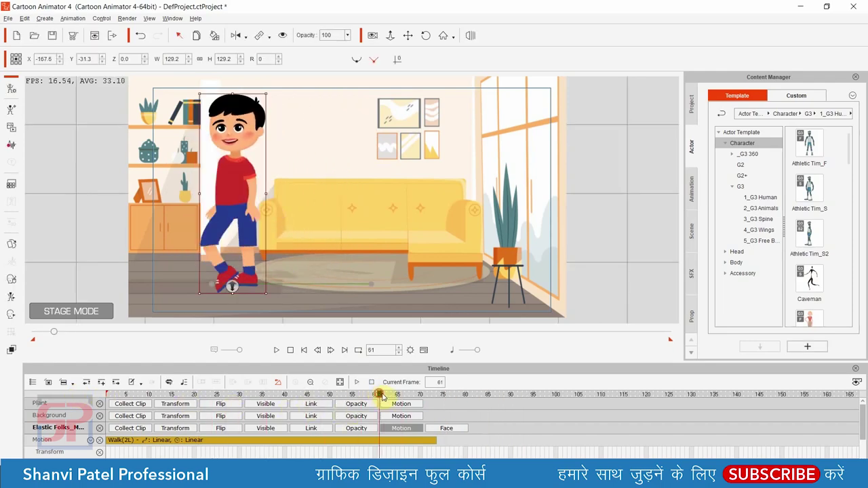
pyautogui.moveTo(382, 397); pyautogui.dragTo(80, 403)
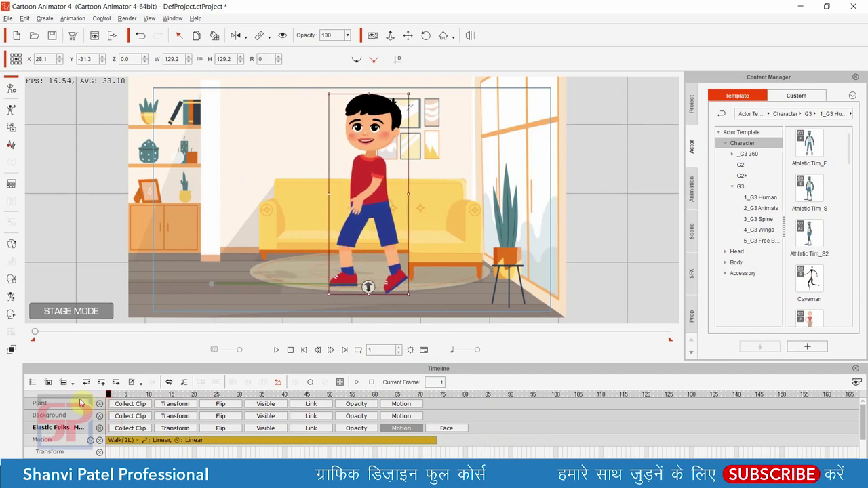
pyautogui.press('space')
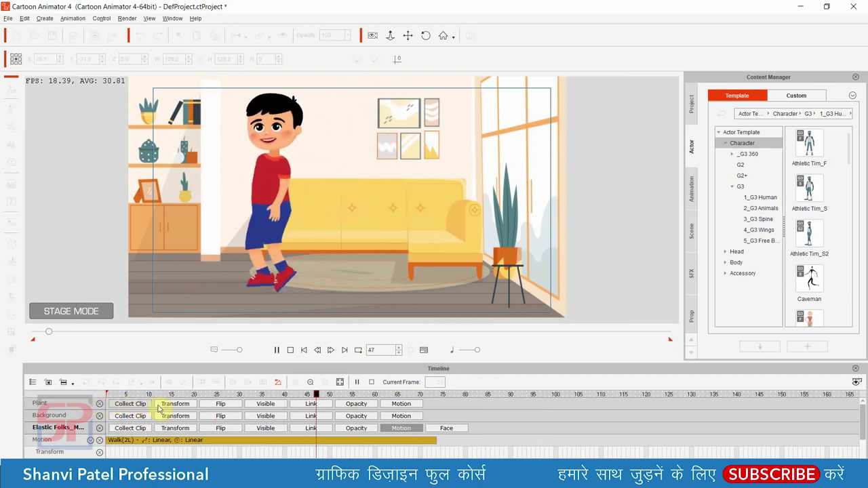
pyautogui.click(417, 398)
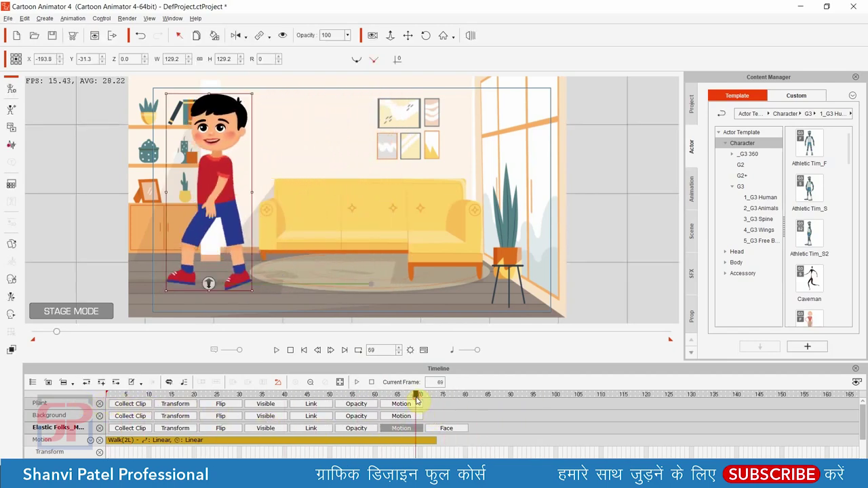
pyautogui.moveTo(415, 395)
pyautogui.mouseDown()
pyautogui.moveTo(296, 396)
pyautogui.moveTo(418, 400)
pyautogui.mouseUp()
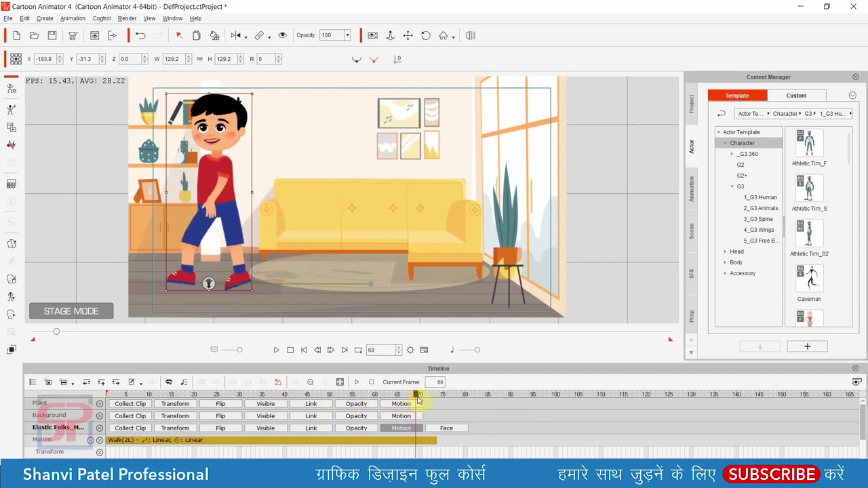
# Stretch the Walk clip longer and flip the boy to face the other way at frame 72
pyautogui.click(175, 428)
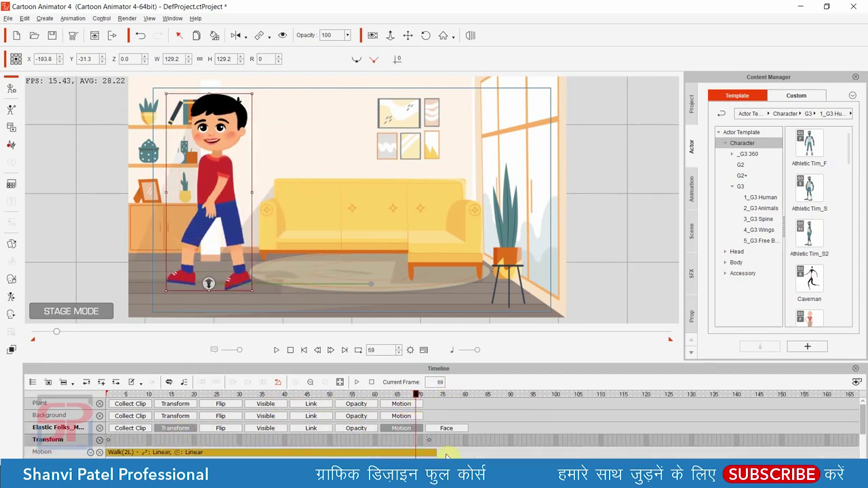
pyautogui.click(429, 443)
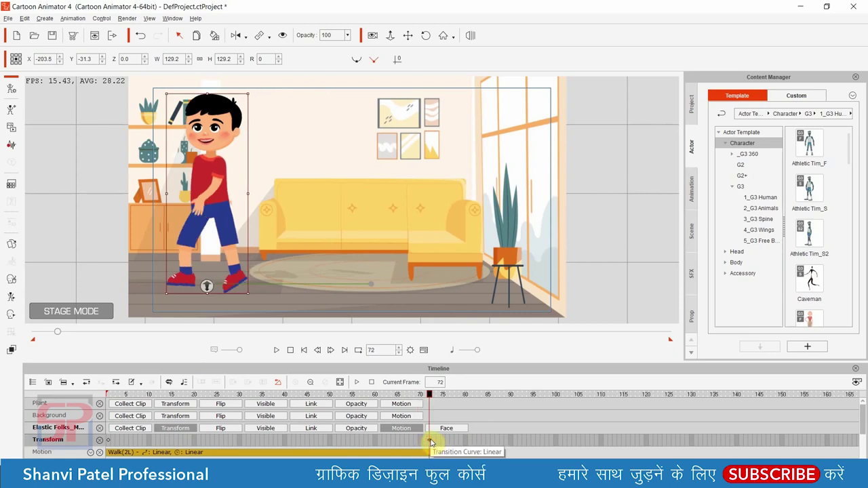
pyautogui.click(338, 453)
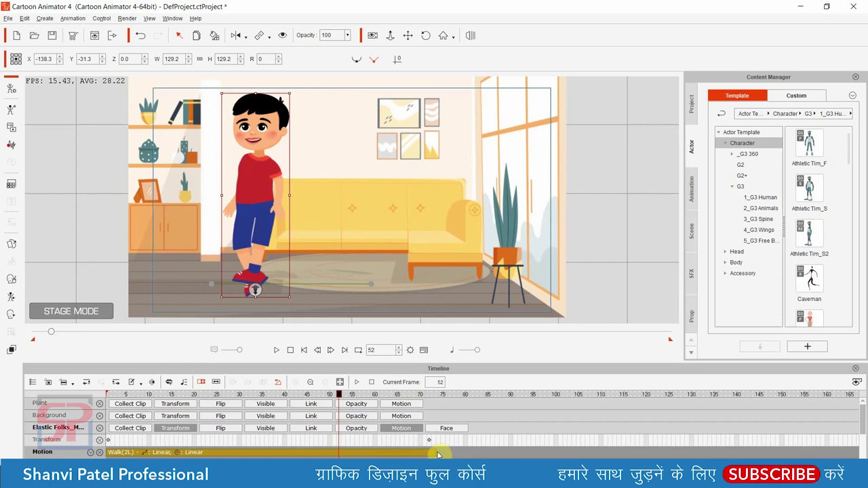
pyautogui.moveTo(435, 451); pyautogui.dragTo(762, 452)
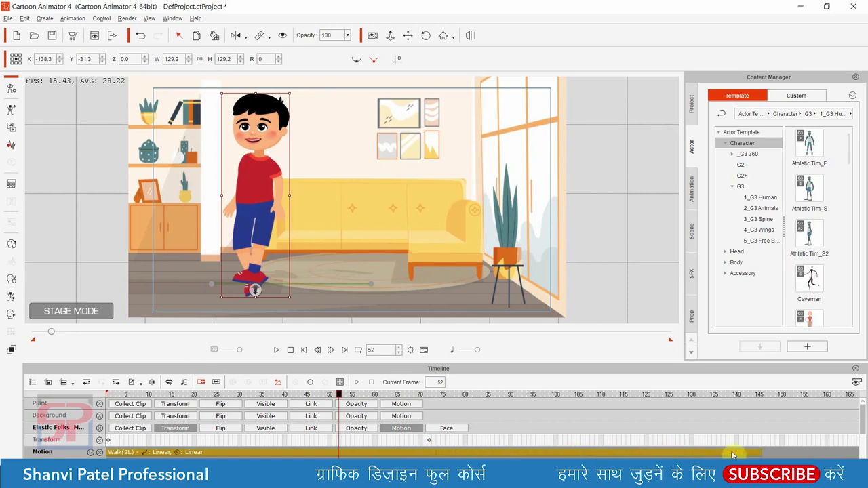
pyautogui.moveTo(337, 402); pyautogui.dragTo(429, 401)
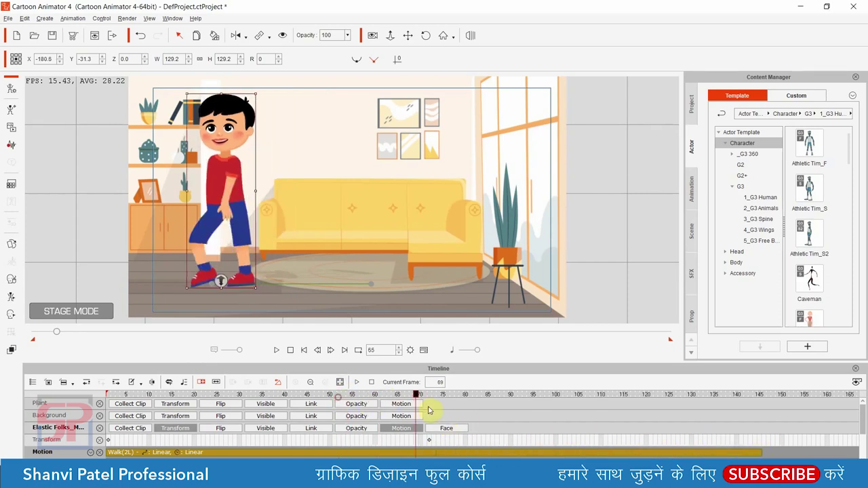
pyautogui.click(203, 225)
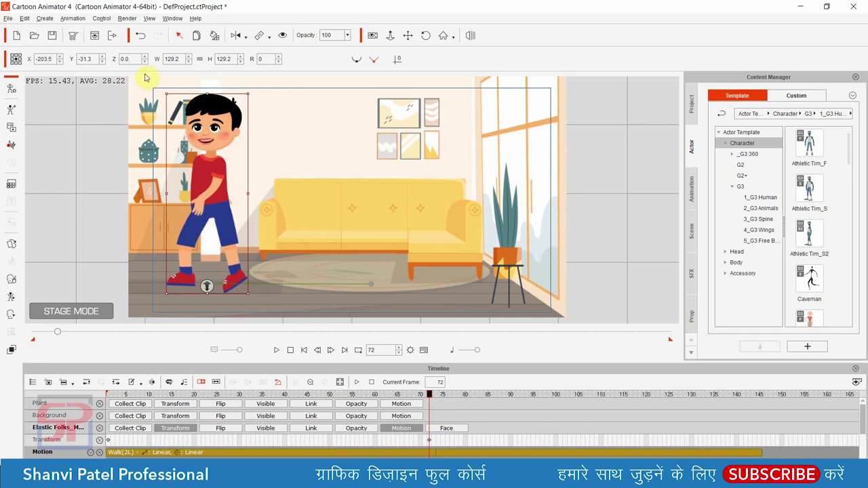
pyautogui.click(235, 37)
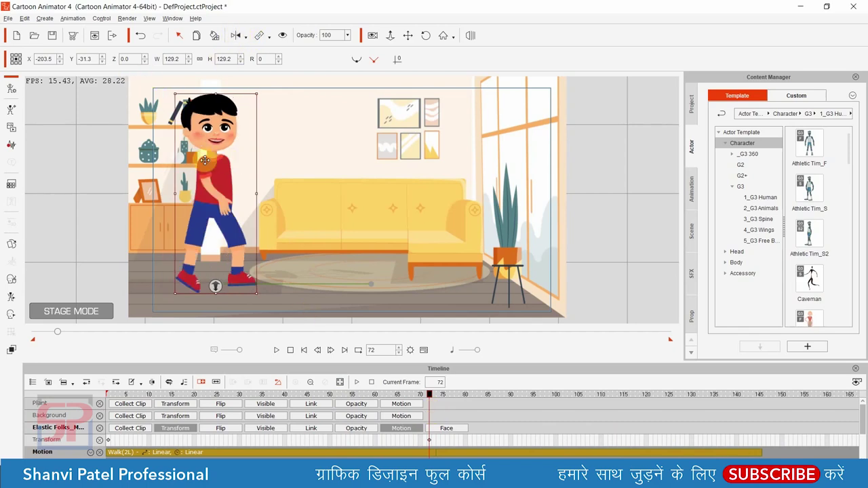
# Place the boy before the sofa at X 9.7, Y -28.1 around frame 142, then play to review
pyautogui.moveTo(432, 398); pyautogui.dragTo(756, 422)
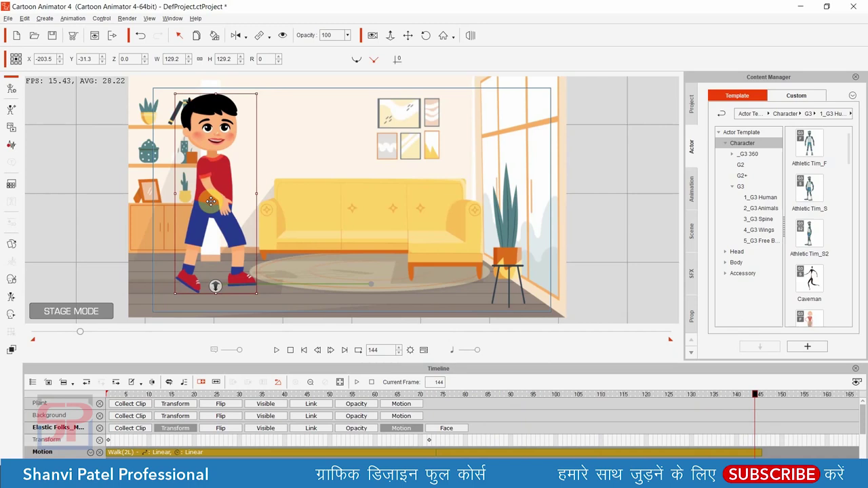
pyautogui.moveTo(211, 201); pyautogui.dragTo(355, 191)
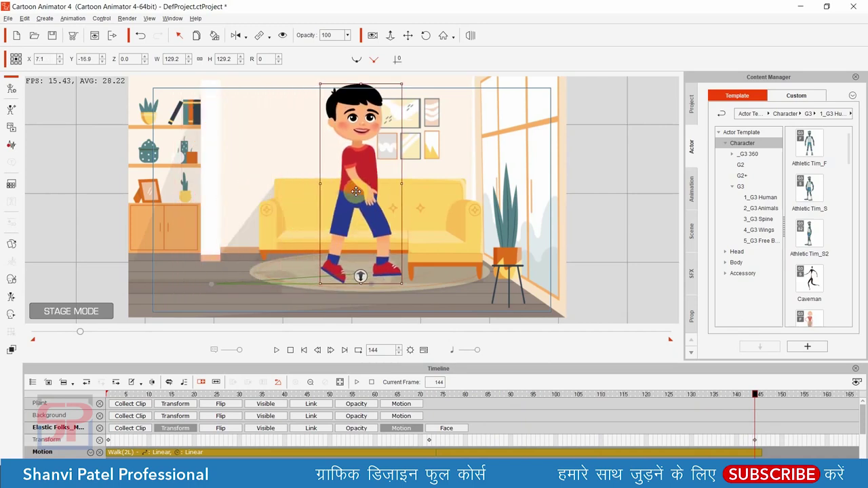
pyautogui.moveTo(356, 194); pyautogui.dragTo(358, 186)
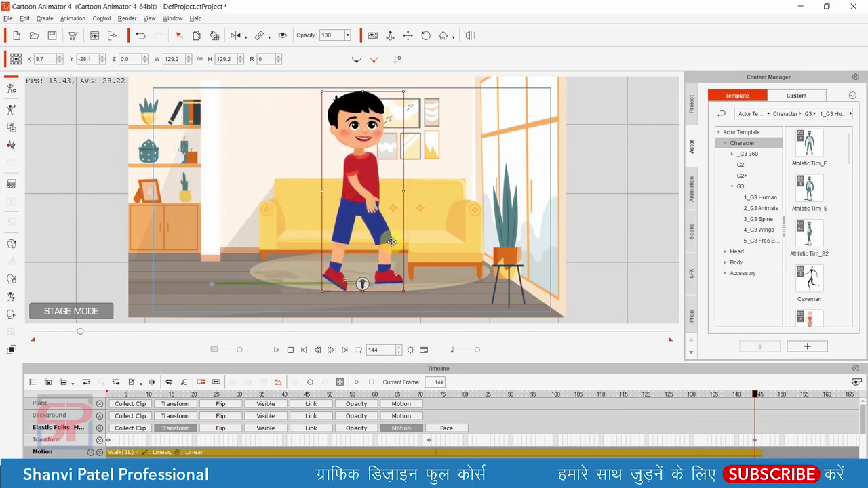
pyautogui.press('space')
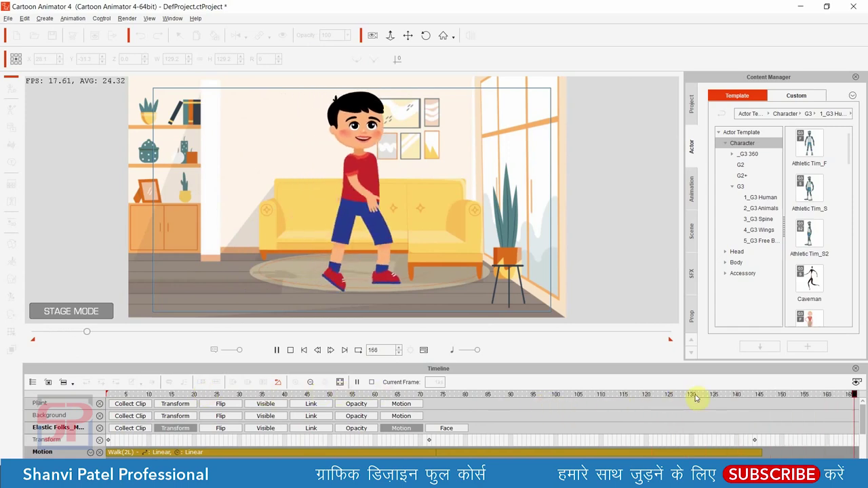
pyautogui.click(293, 395)
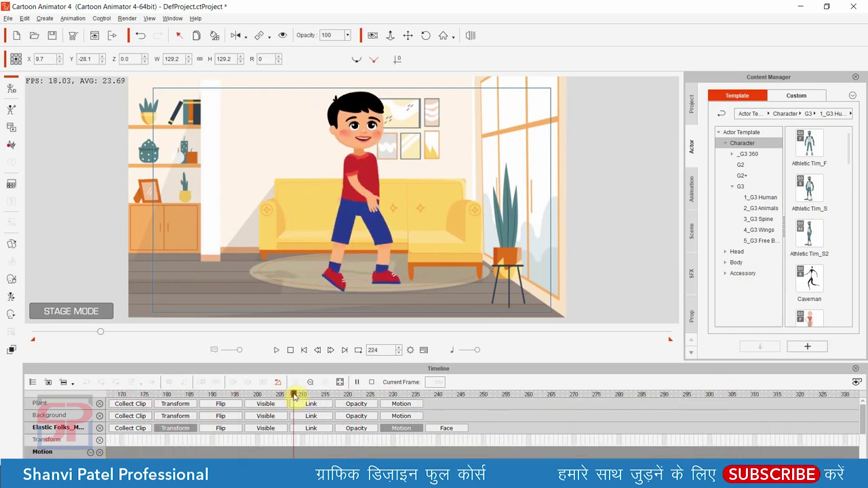
pyautogui.moveTo(294, 397); pyautogui.dragTo(57, 402)
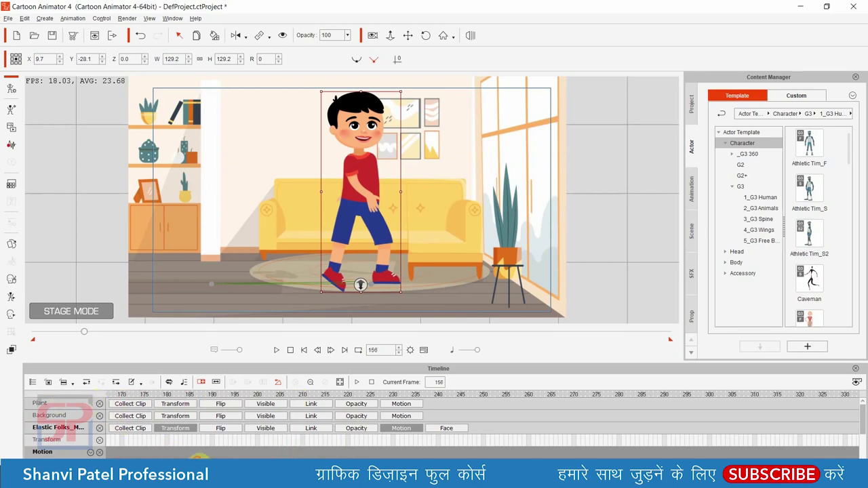
pyautogui.hscroll(-5, 323, 410)
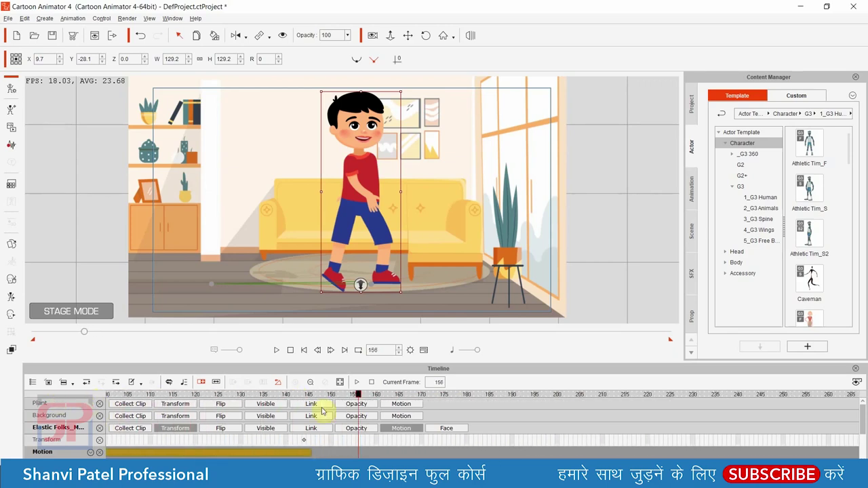
pyautogui.moveTo(358, 395); pyautogui.dragTo(310, 405)
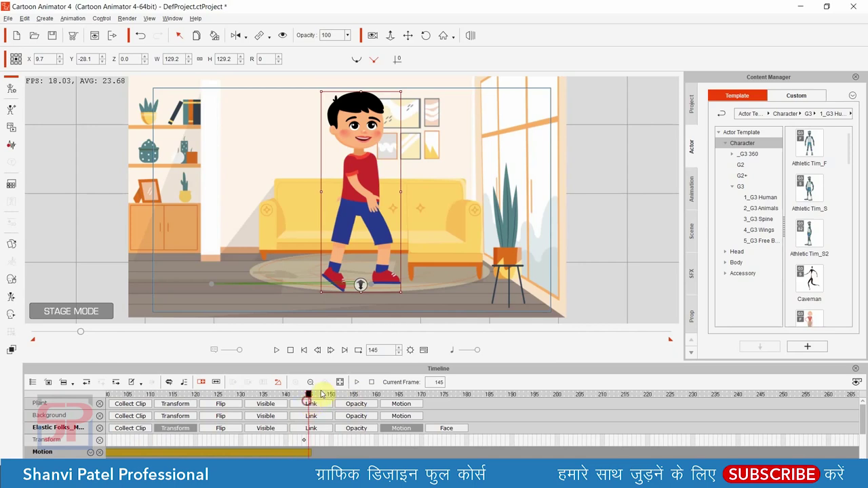
# Apply the _Pose_Stand template from _Turners > Front to the boy after the walk
pyautogui.click(691, 183)
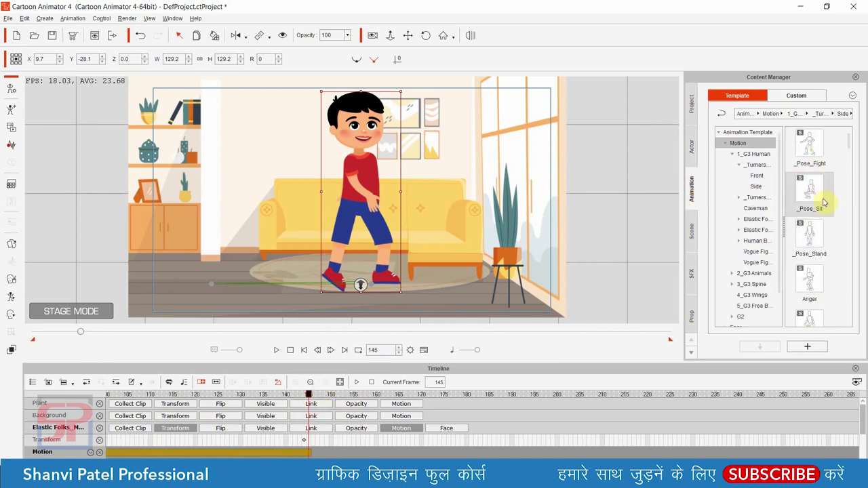
pyautogui.scroll(-10, 822, 246)
pyautogui.scroll(-5, 823, 251)
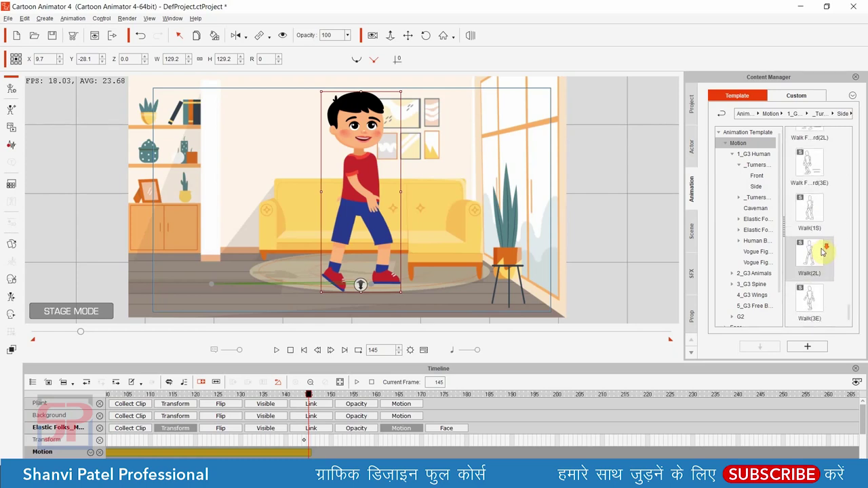
pyautogui.scroll(3, 823, 292)
pyautogui.scroll(5, 824, 296)
pyautogui.scroll(7, 820, 272)
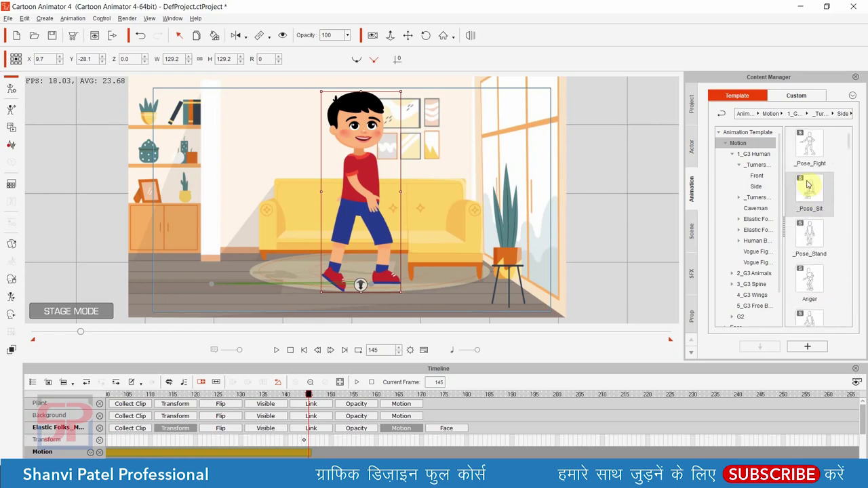
pyautogui.click(754, 165)
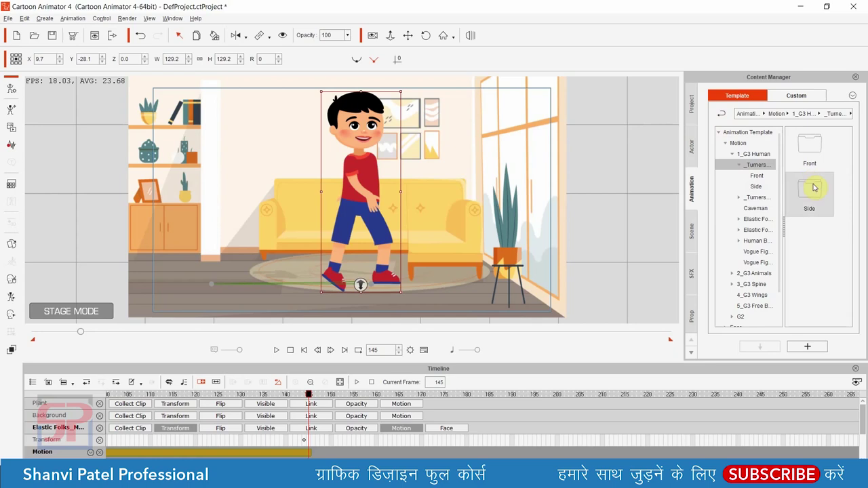
pyautogui.doubleClick(814, 153)
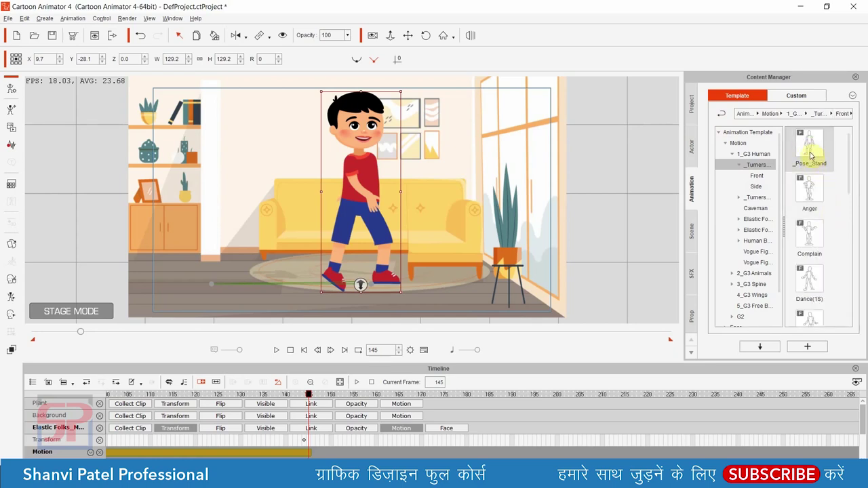
pyautogui.moveTo(810, 151); pyautogui.dragTo(366, 189)
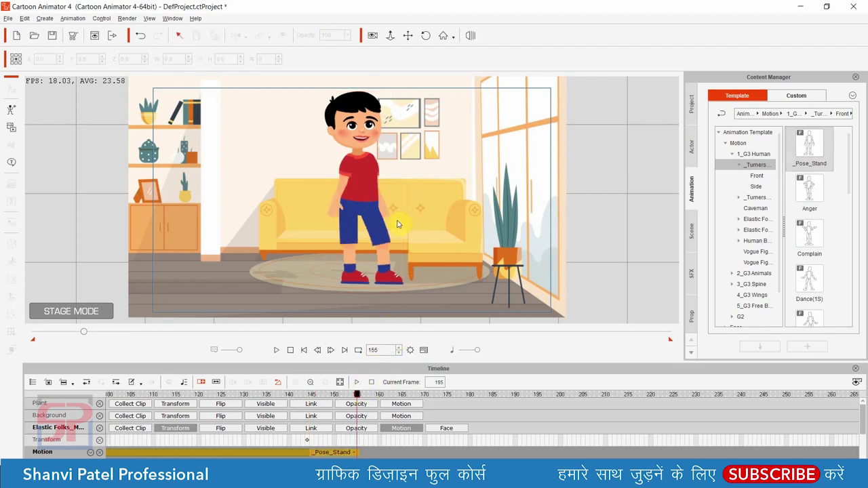
# Open the Side pose templates and flip the standing boy horizontally near frame 155
pyautogui.moveTo(356, 395); pyautogui.dragTo(319, 403)
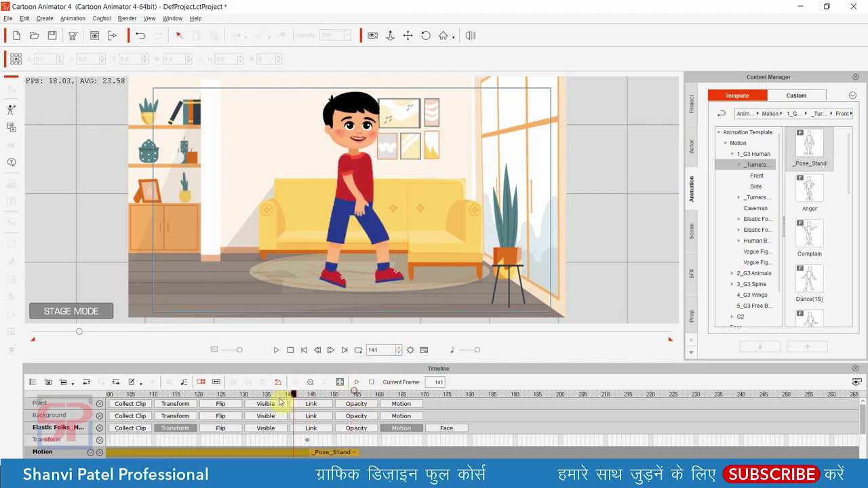
pyautogui.moveTo(324, 403); pyautogui.dragTo(348, 400)
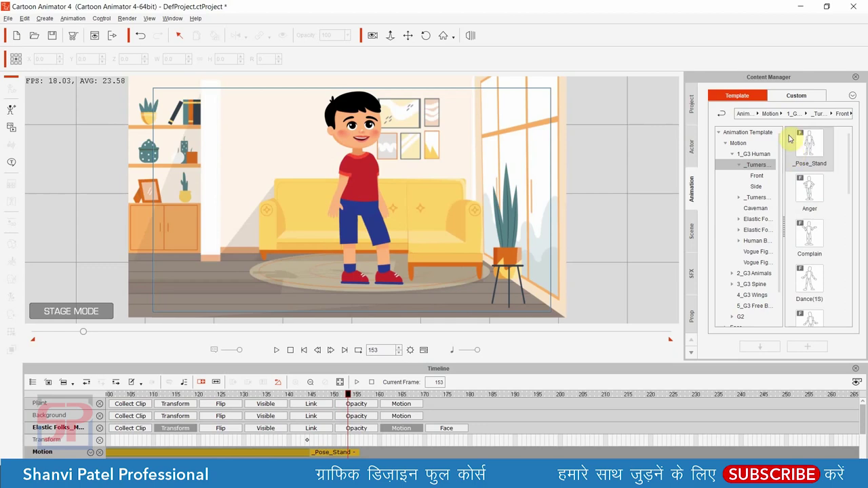
pyautogui.click(719, 115)
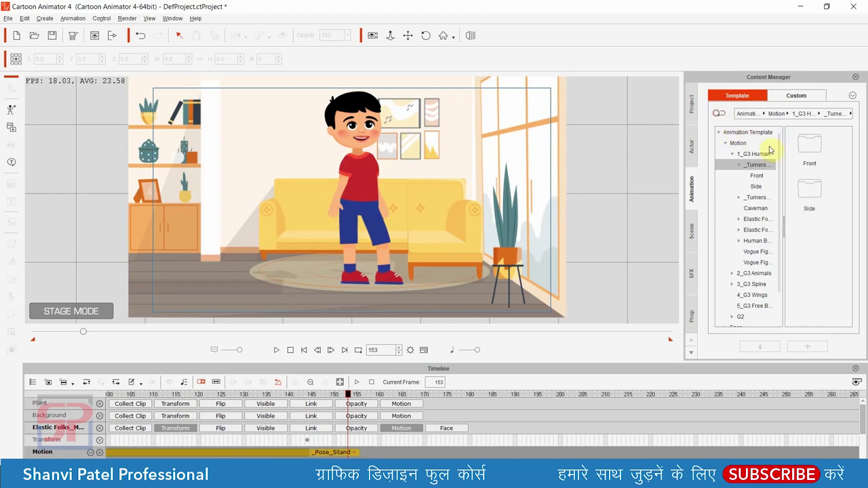
pyautogui.doubleClick(813, 194)
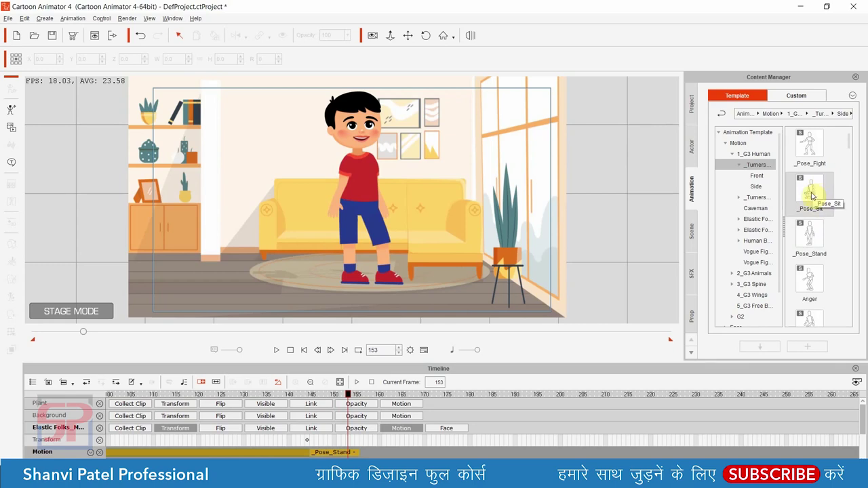
pyautogui.moveTo(348, 394)
pyautogui.mouseDown()
pyautogui.moveTo(335, 395)
pyautogui.moveTo(354, 399)
pyautogui.mouseUp()
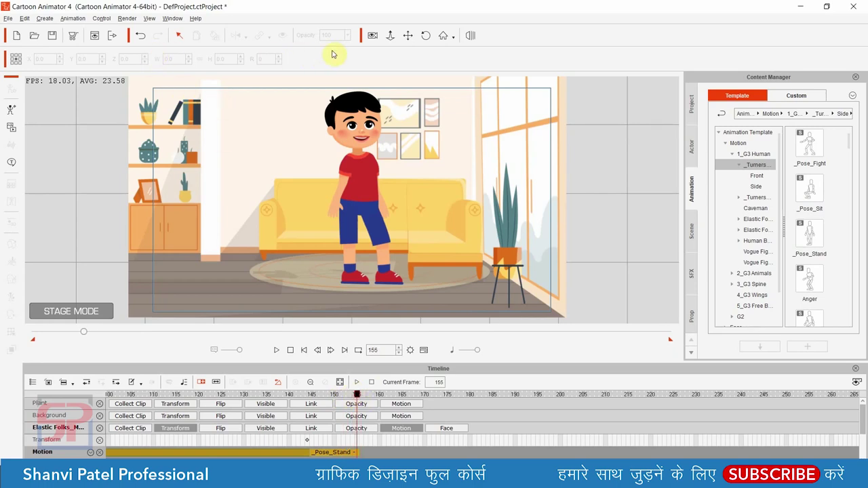
pyautogui.click(374, 190)
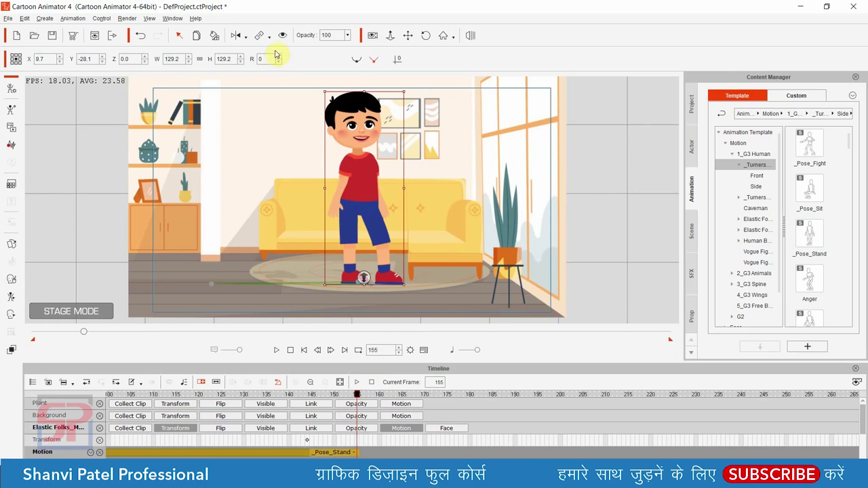
pyautogui.click(235, 36)
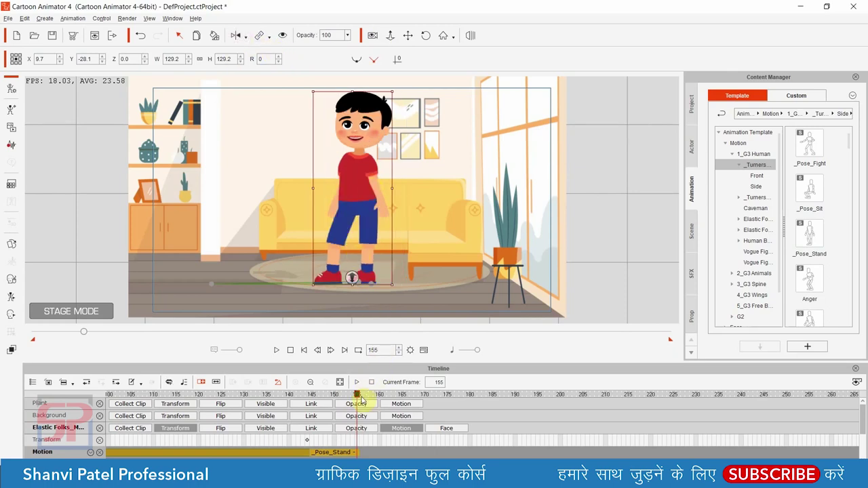
pyautogui.moveTo(356, 397); pyautogui.dragTo(360, 406)
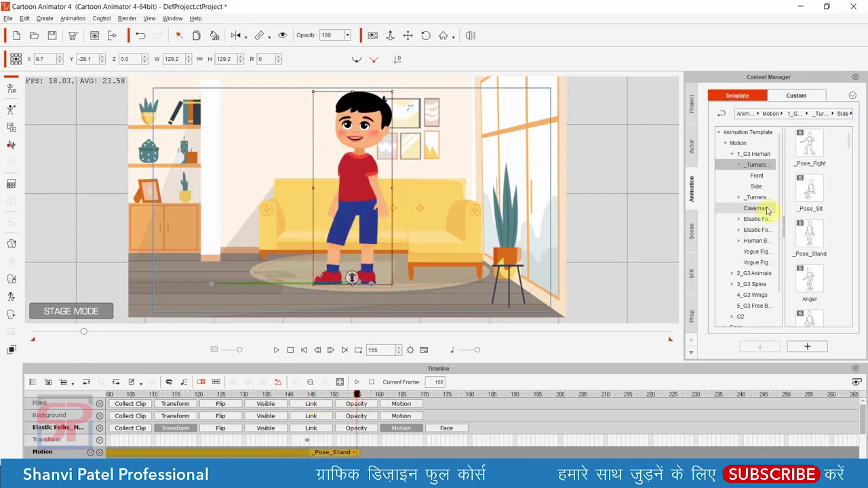
# Drag the _Pose_Sit template onto the boy and scrub frames 142–163 to check the sit
pyautogui.moveTo(795, 207); pyautogui.dragTo(372, 196)
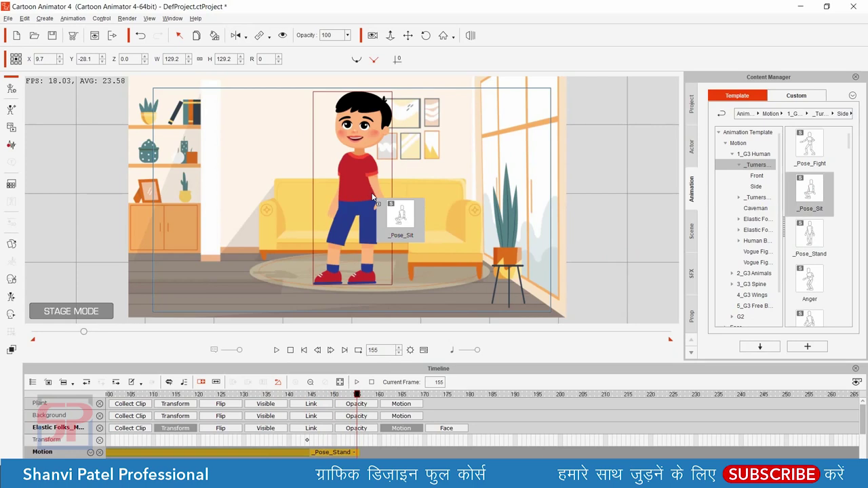
pyautogui.moveTo(372, 197); pyautogui.dragTo(372, 193)
pyautogui.moveTo(403, 394); pyautogui.dragTo(384, 408)
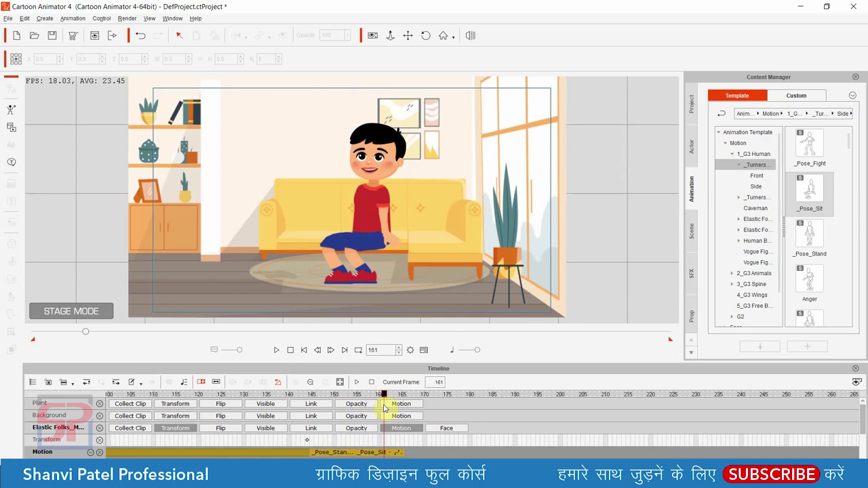
pyautogui.moveTo(385, 407)
pyautogui.mouseDown()
pyautogui.moveTo(394, 408)
pyautogui.moveTo(316, 415)
pyautogui.mouseUp()
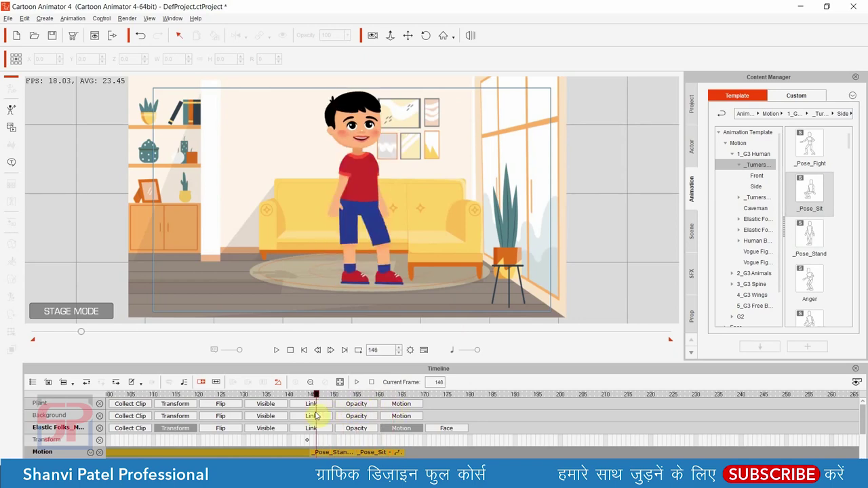
pyautogui.moveTo(327, 416)
pyautogui.mouseDown()
pyautogui.moveTo(300, 421)
pyautogui.moveTo(399, 422)
pyautogui.mouseUp()
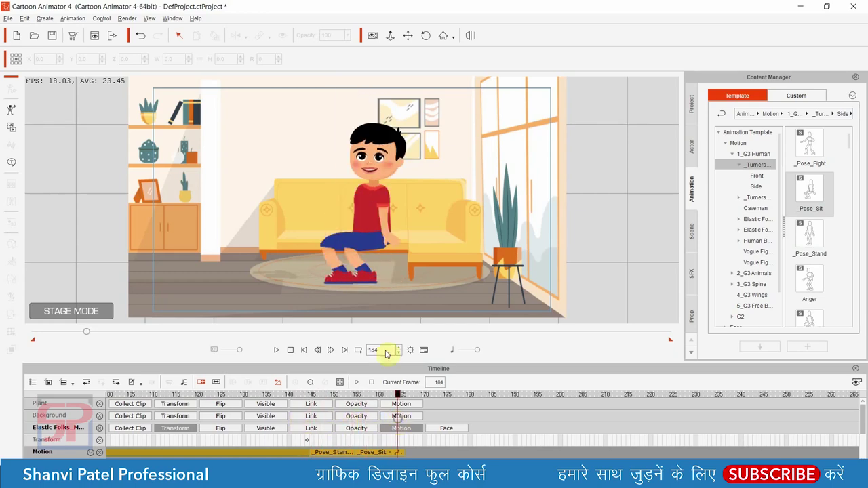
pyautogui.click(373, 236)
# Drag the seated boy right onto the sofa at X 80.5, Y -16.2, checking frames 161–163
pyautogui.moveTo(368, 224); pyautogui.dragTo(408, 220)
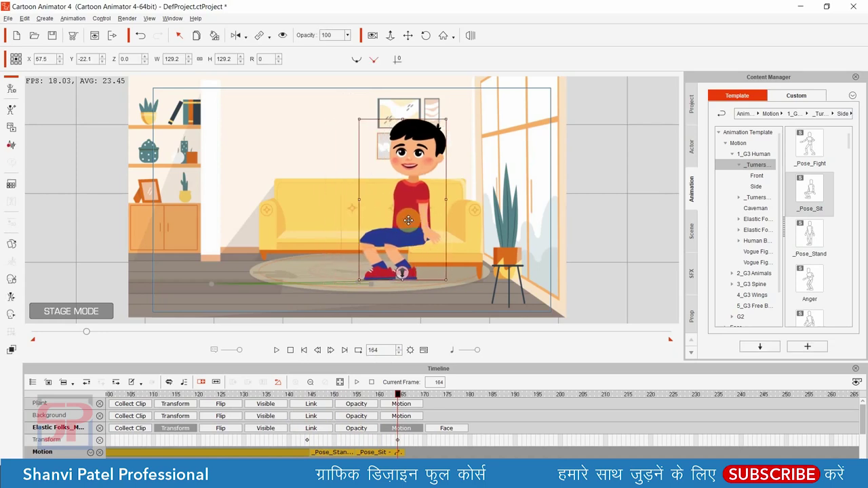
pyautogui.moveTo(408, 219); pyautogui.dragTo(417, 217)
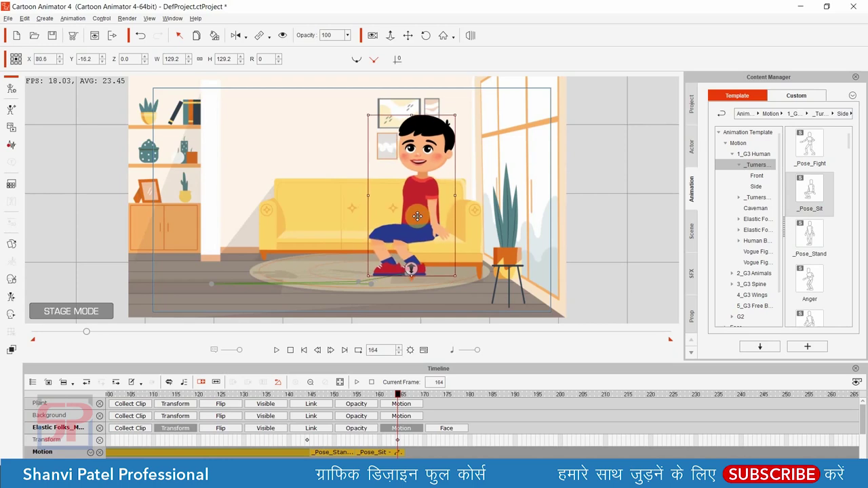
pyautogui.click(333, 438)
pyautogui.click(384, 399)
pyautogui.moveTo(384, 401); pyautogui.dragTo(399, 401)
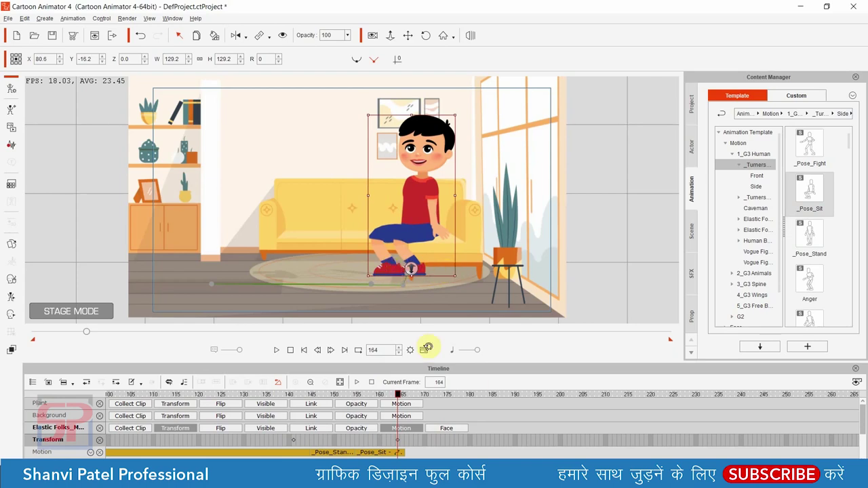
pyautogui.click(489, 413)
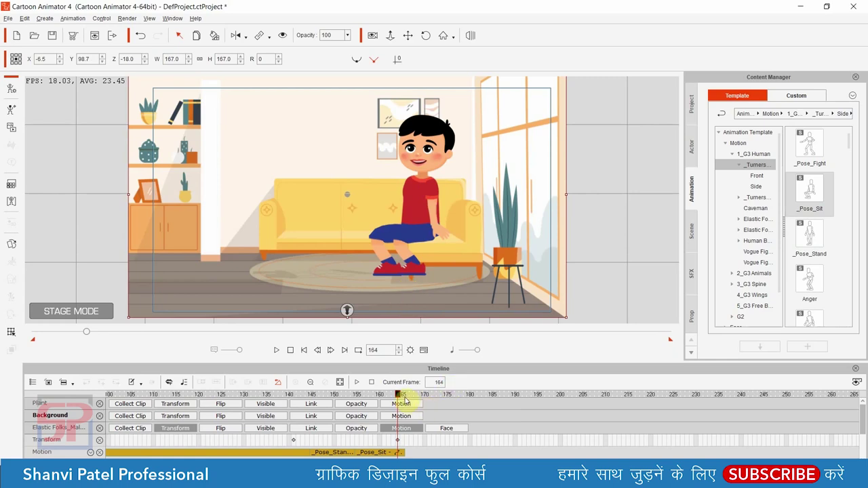
pyautogui.click(403, 265)
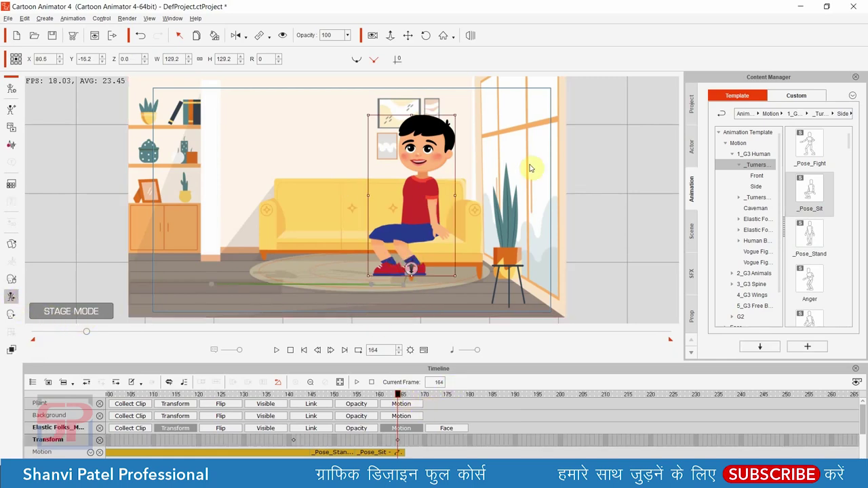
# In the Motion Key Editor, bend the right lower leg and tilt the right foot flat
pyautogui.doubleClick(437, 180)
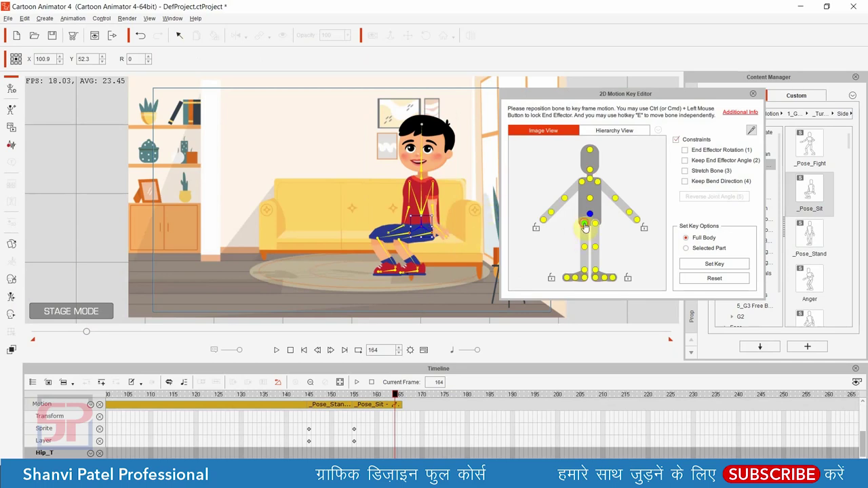
pyautogui.click(584, 223)
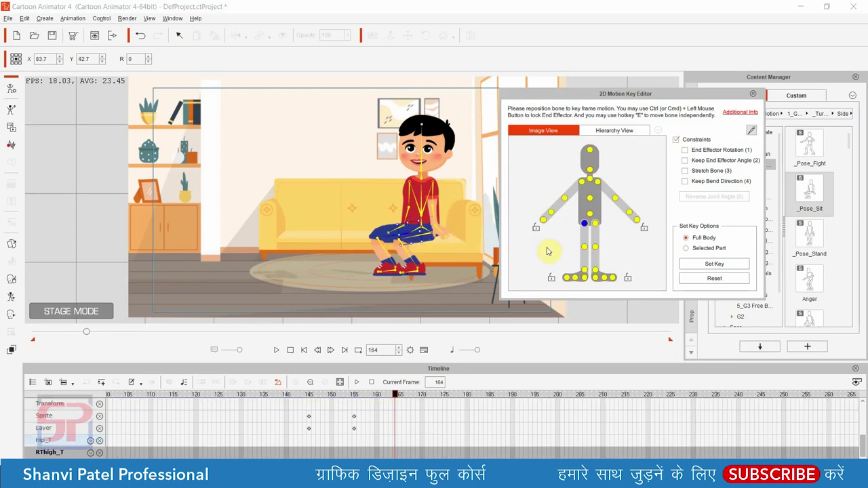
pyautogui.click(584, 248)
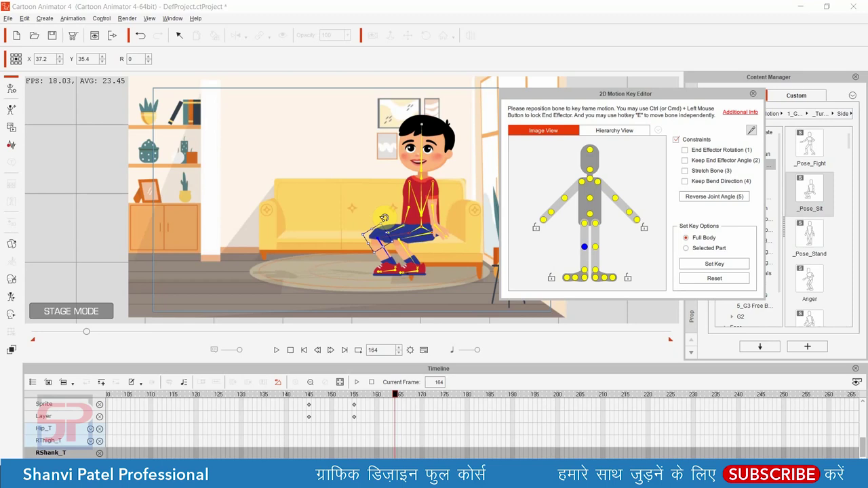
pyautogui.moveTo(384, 218); pyautogui.dragTo(392, 223)
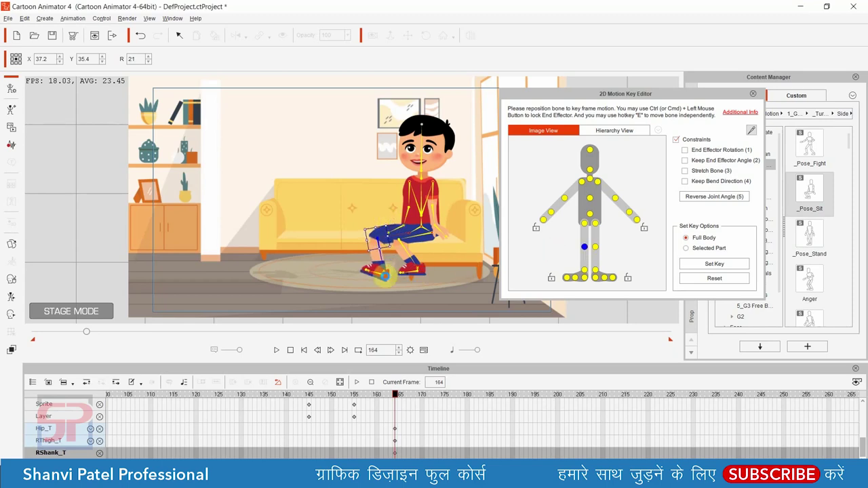
pyautogui.click(587, 274)
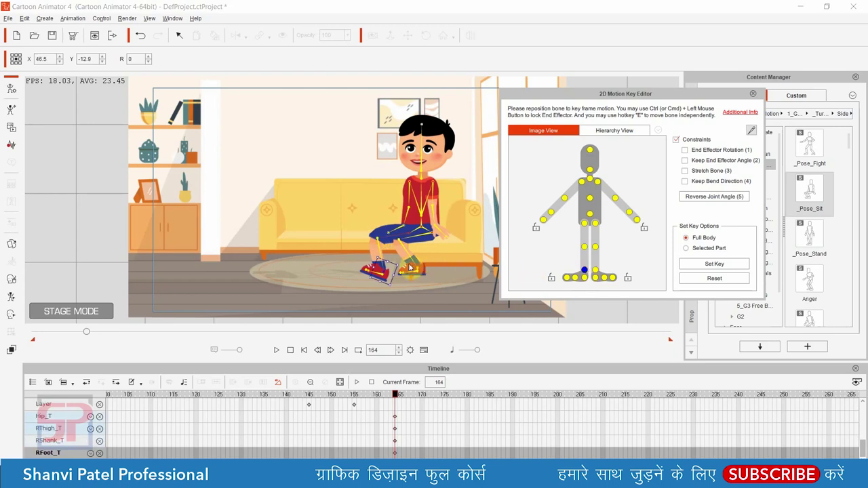
pyautogui.moveTo(400, 252); pyautogui.dragTo(399, 248)
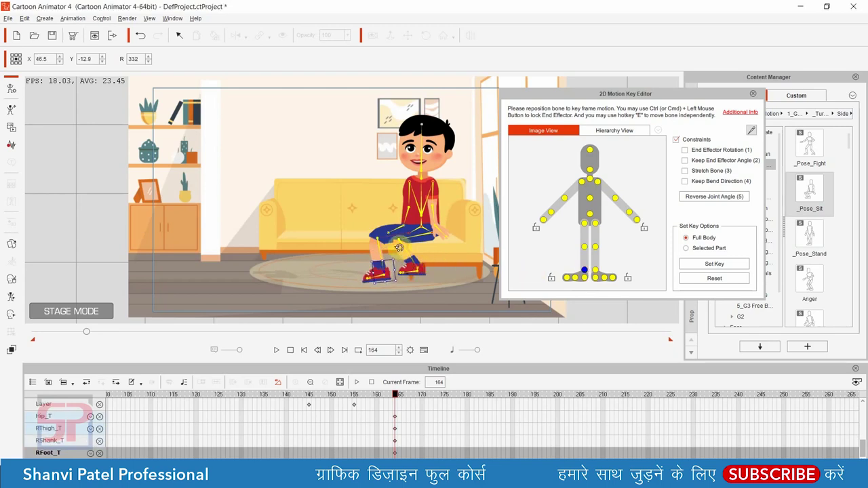
# Rotate the left lower leg and foot to rest flat, then rewind to frame 1
pyautogui.click(595, 246)
pyautogui.moveTo(415, 231); pyautogui.dragTo(422, 236)
pyautogui.click(595, 270)
pyautogui.moveTo(419, 267); pyautogui.dragTo(412, 255)
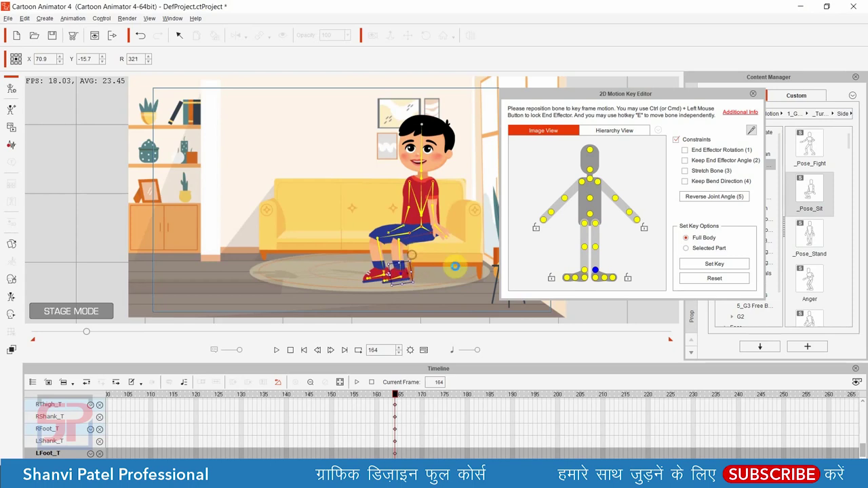
pyautogui.click(595, 224)
pyautogui.click(595, 248)
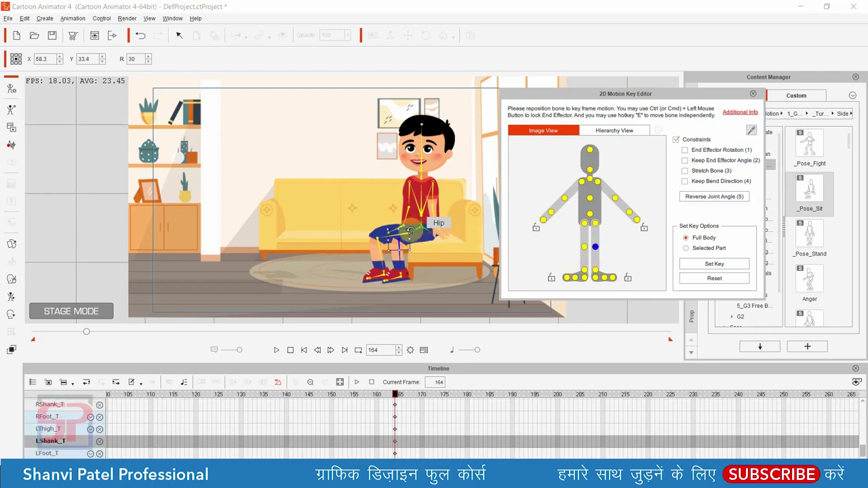
pyautogui.moveTo(410, 231); pyautogui.dragTo(414, 229)
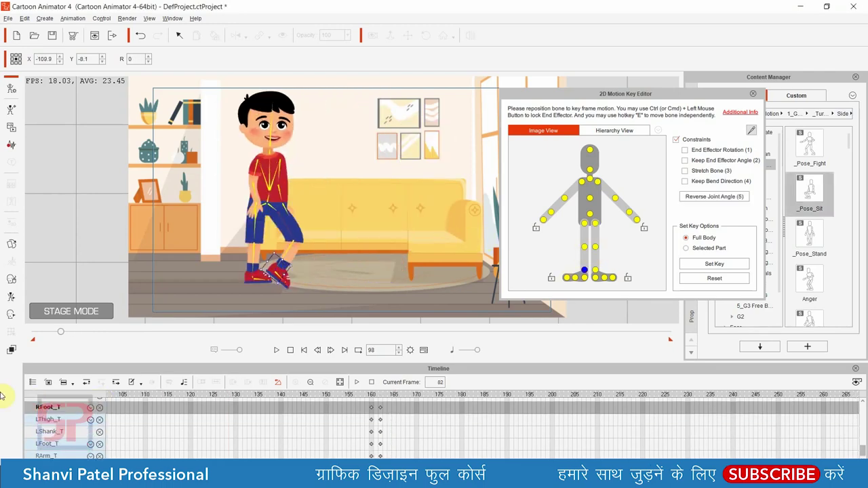
pyautogui.moveTo(59, 335); pyautogui.dragTo(3, 330)
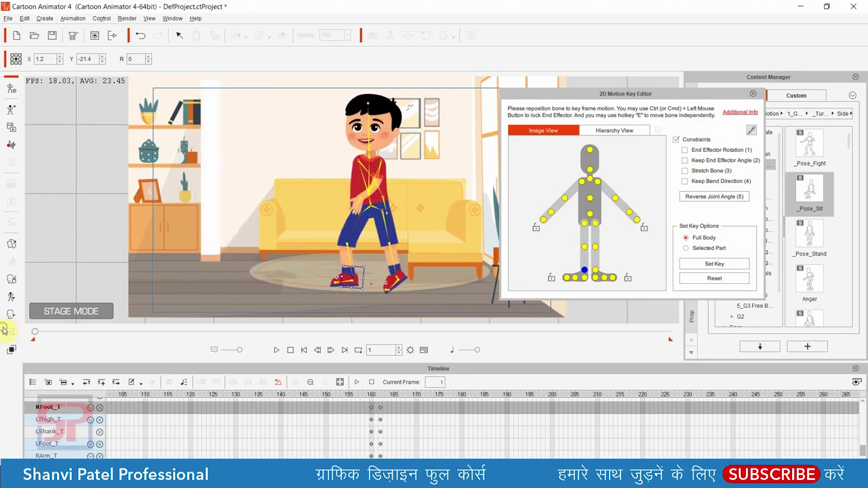
# Play the walk, stand and sit animation, check frame 176, then close the Motion Key Editor and deselect the boy
pyautogui.press('space')
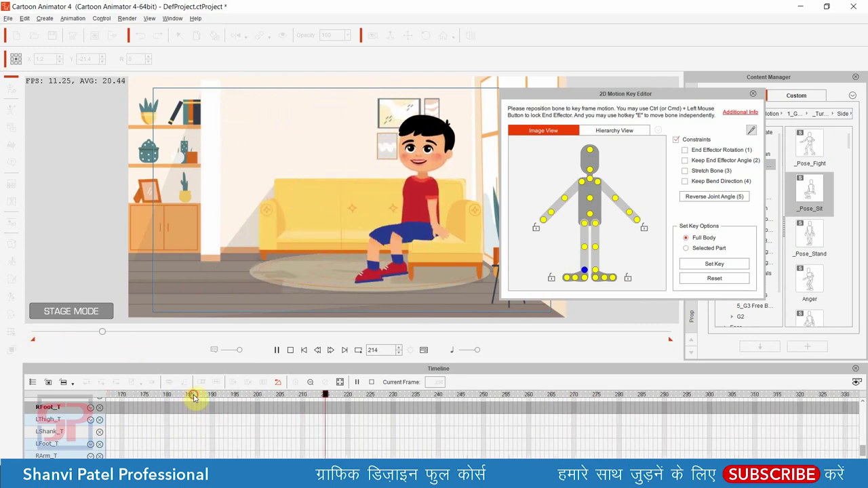
pyautogui.click(193, 396)
pyautogui.click(150, 396)
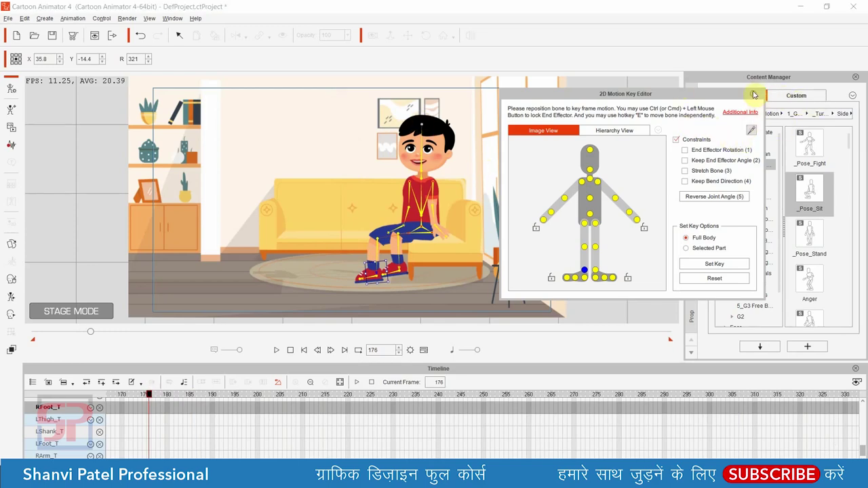
pyautogui.click(753, 93)
pyautogui.click(622, 221)
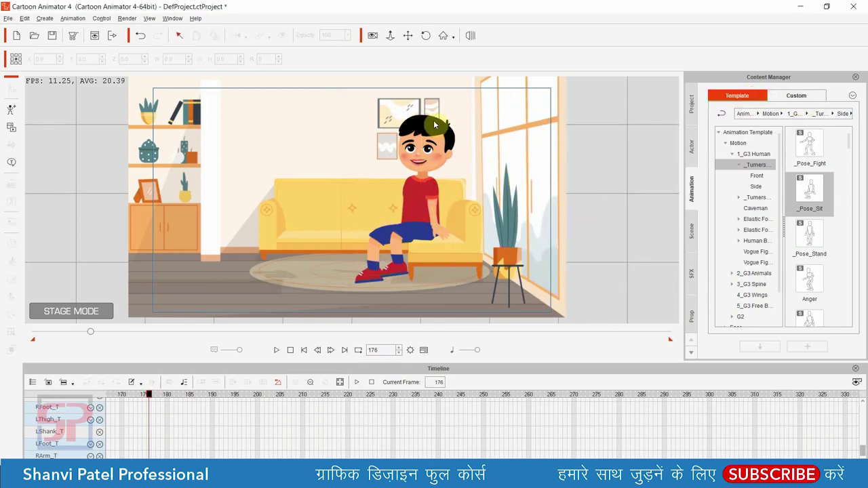